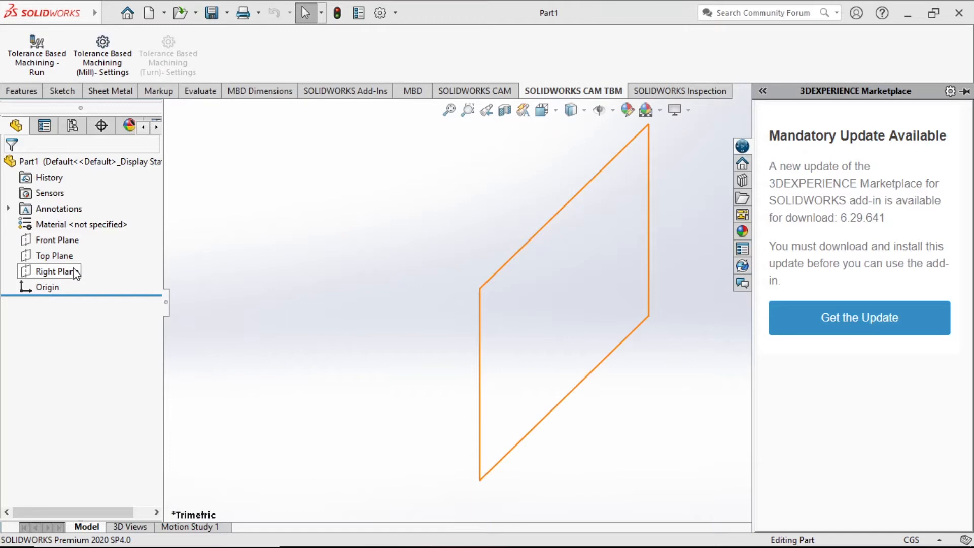
# Step: Start a new sketch on the Right Plane
pyautogui.click(52, 256)
pyautogui.click(51, 271)
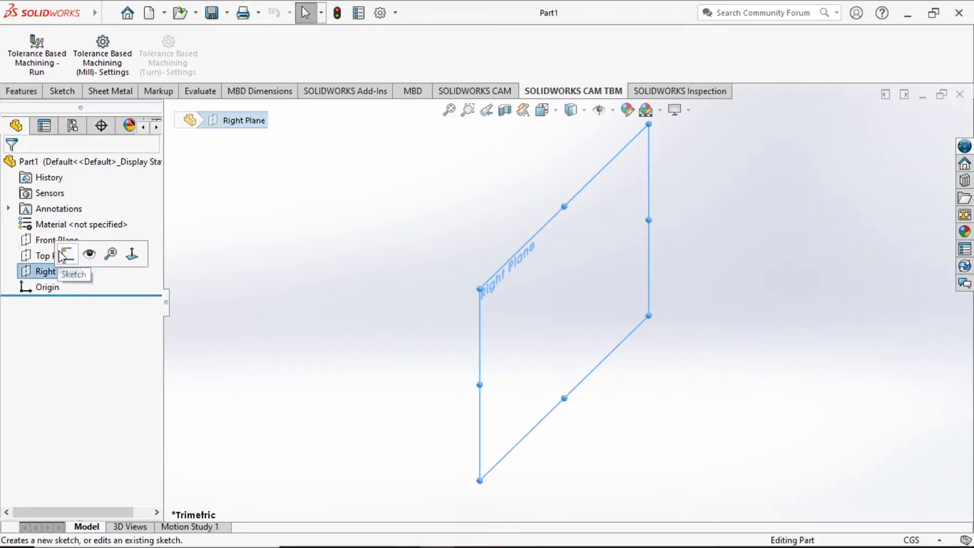
pyautogui.click(69, 255)
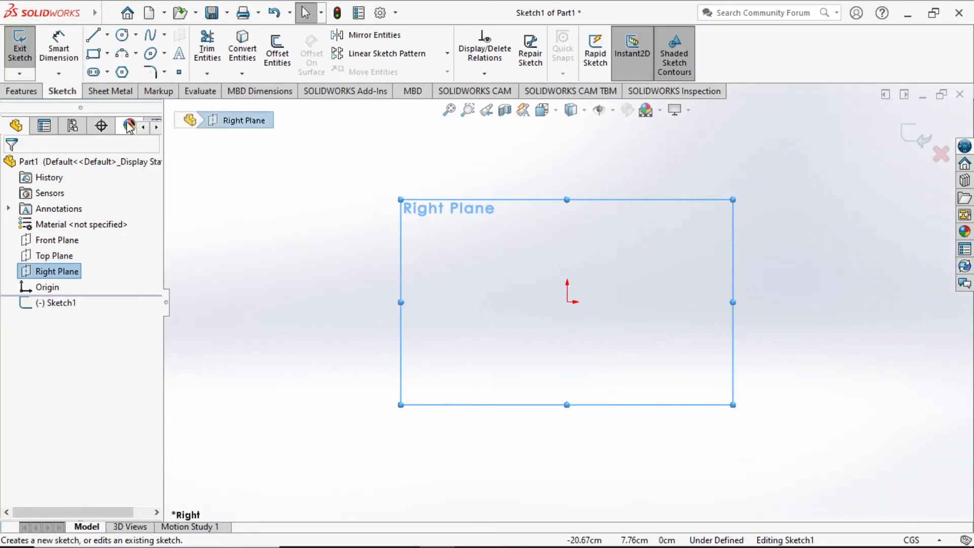
pyautogui.click(94, 36)
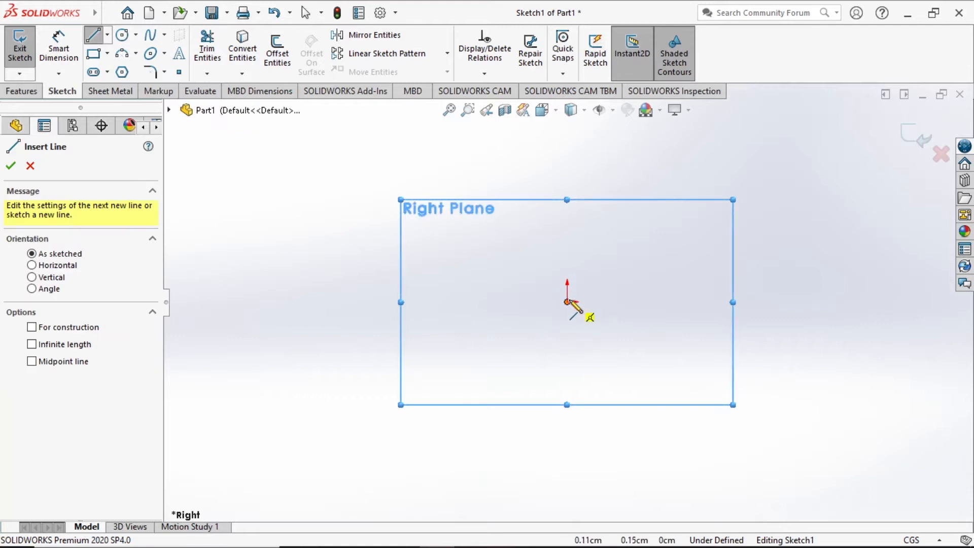
pyautogui.click(602, 244)
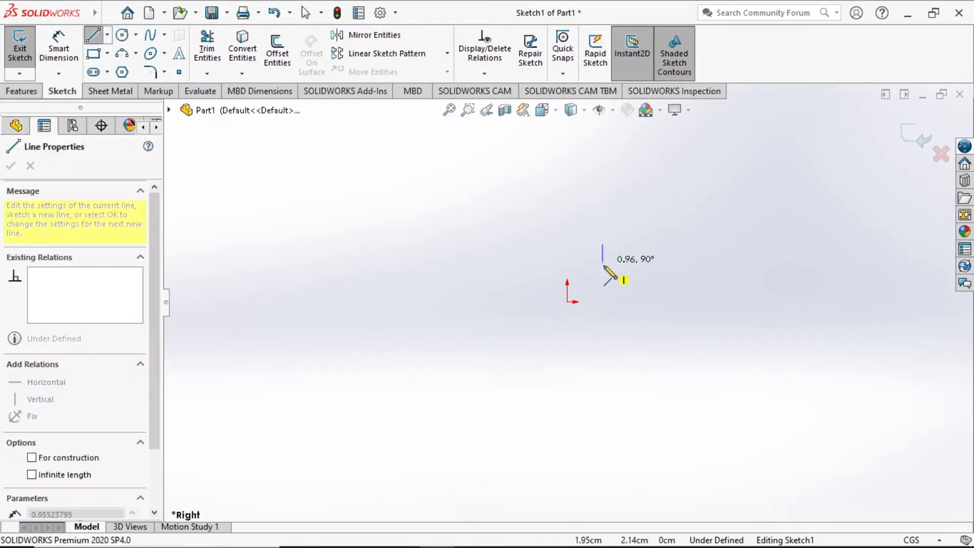
pyautogui.hotkey('ctrl', 'z')
# Step: Sketch an open C-shaped line profile from the origin, about 9.25 cm wide with 1.78 cm sides, inward ledges and upright 1.28 cm lips
pyautogui.press('l')
pyautogui.click(611, 249)
pyautogui.click(611, 270)
pyautogui.click(567, 271)
pyautogui.click(567, 302)
pyautogui.click(739, 302)
pyautogui.click(740, 270)
pyautogui.click(704, 271)
pyautogui.click(704, 249)
pyautogui.press('Escape')
pyautogui.scroll(-4, 739, 281)
pyautogui.scroll(-2, 743, 284)
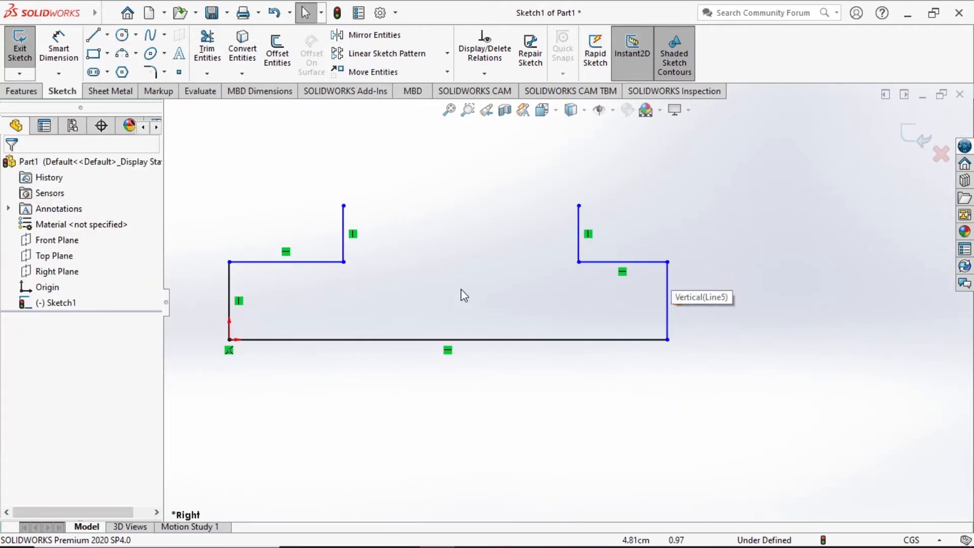
# Step: Dimension the bottom line of the profile to 10 cm
pyautogui.click(71, 57)
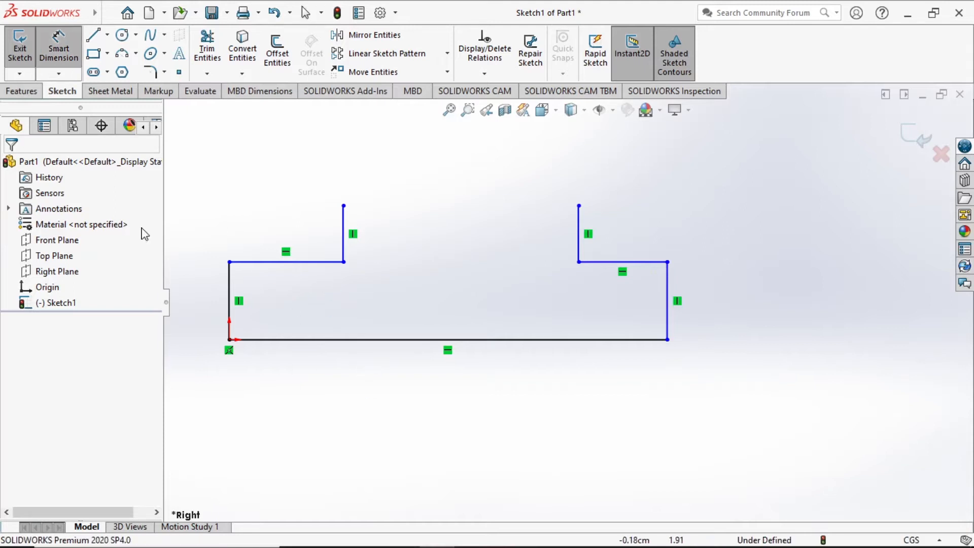
pyautogui.click(471, 349)
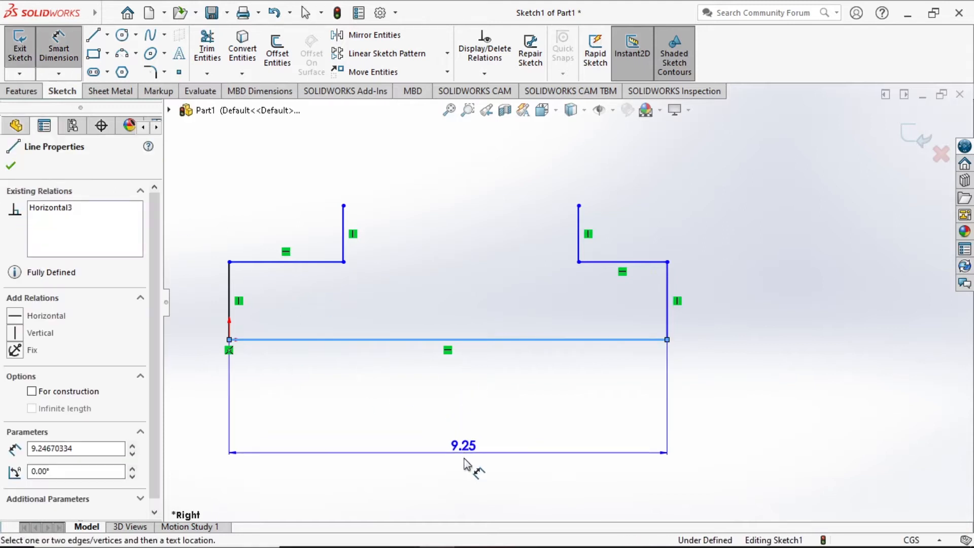
pyautogui.click(469, 457)
pyautogui.write('10')
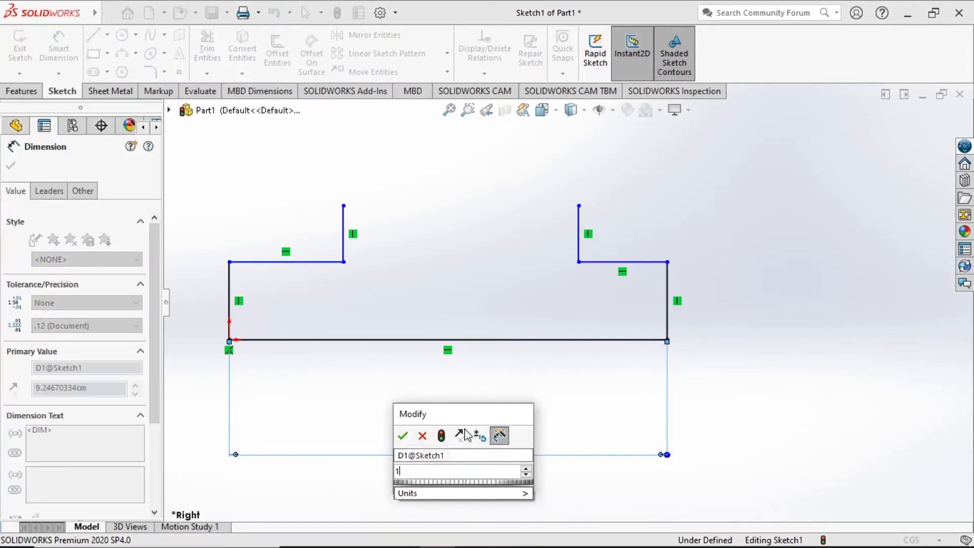
pyautogui.click(404, 436)
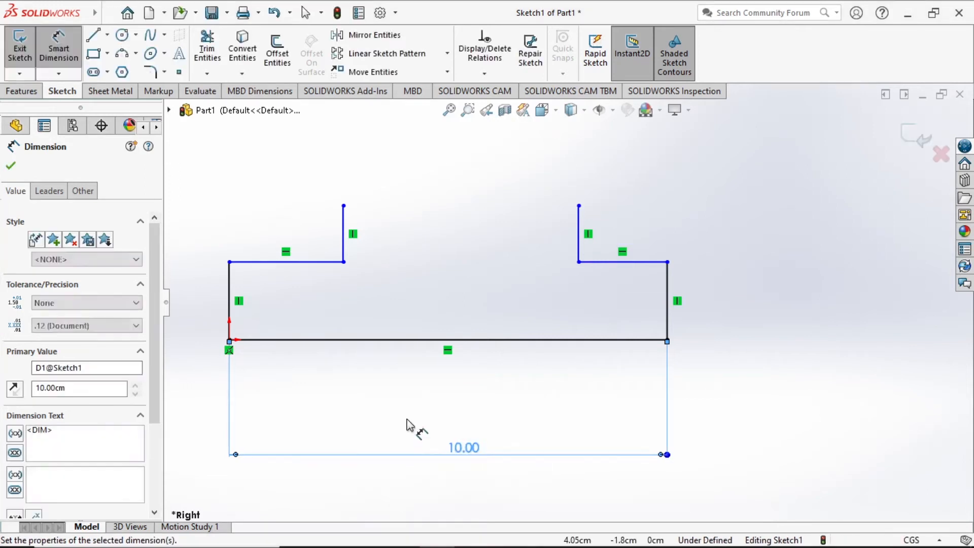
# Step: Dimension the right vertical side of the profile to 5 cm and finish dimensioning
pyautogui.click(667, 299)
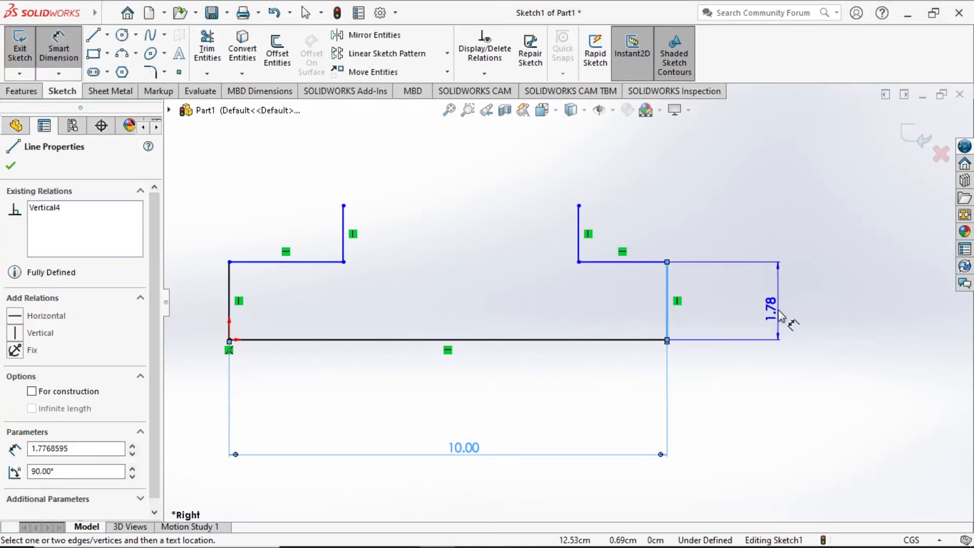
pyautogui.click(807, 310)
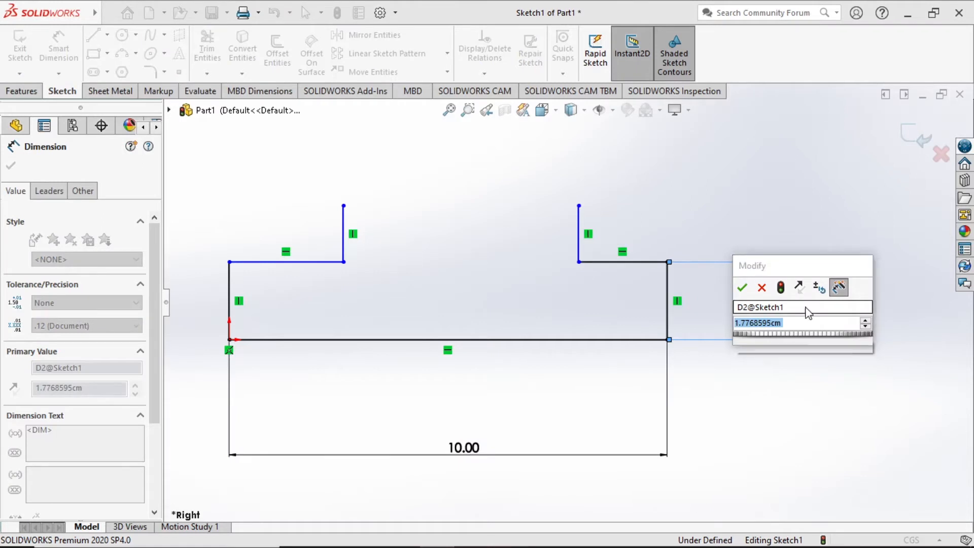
pyautogui.write('5')
pyautogui.click(743, 287)
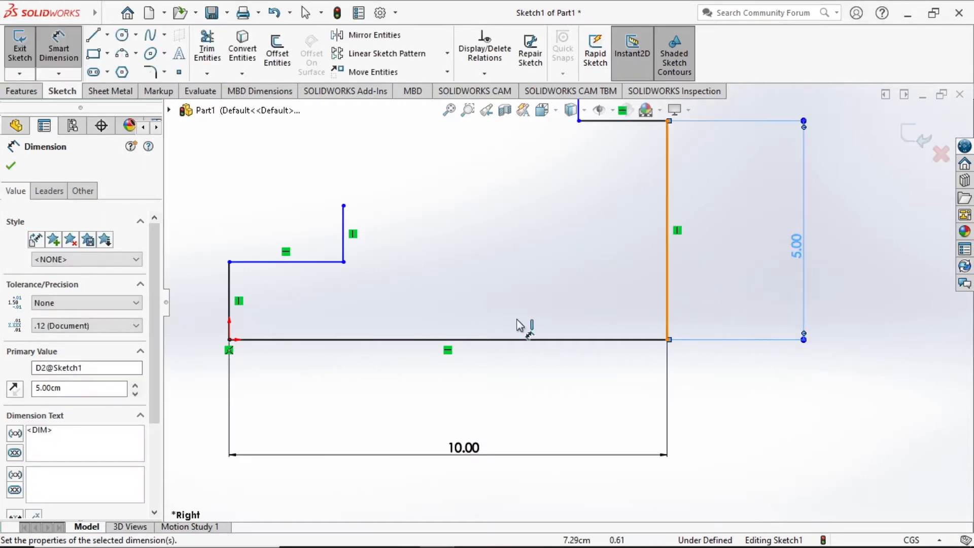
pyautogui.click(11, 168)
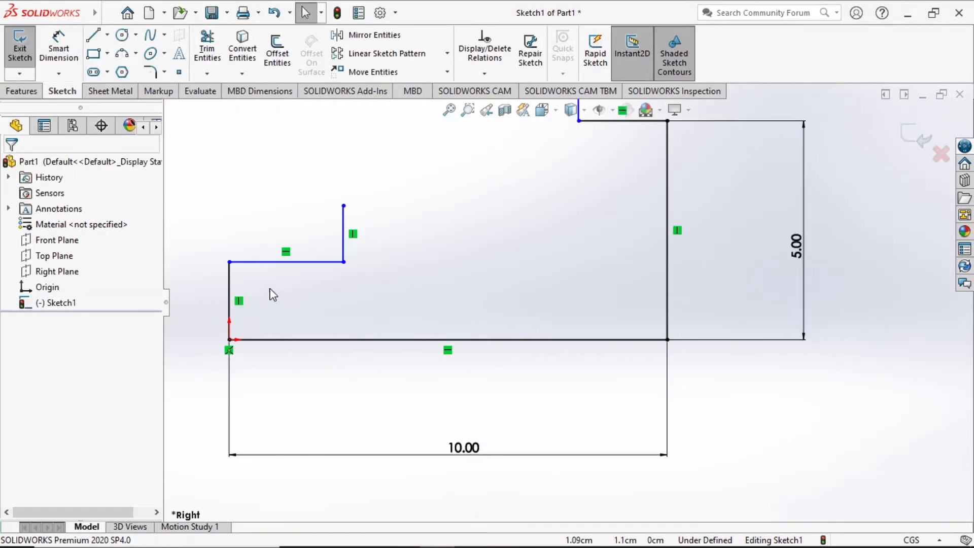
# Step: Add an Equal relation between the left and right vertical sides of the profile
pyautogui.click(231, 307)
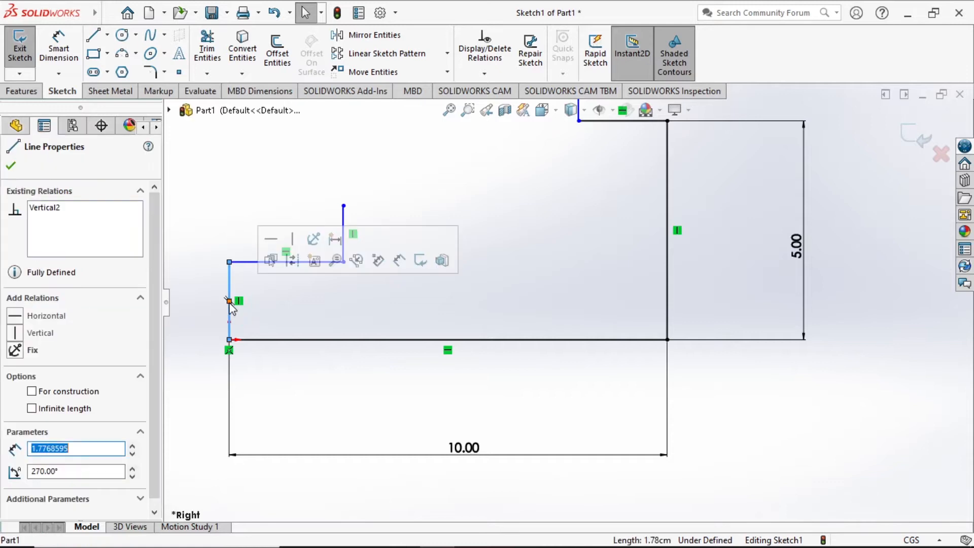
pyautogui.keyDown('ctrl'); pyautogui.click(669, 298); pyautogui.keyUp('ctrl')
pyautogui.click(16, 481)
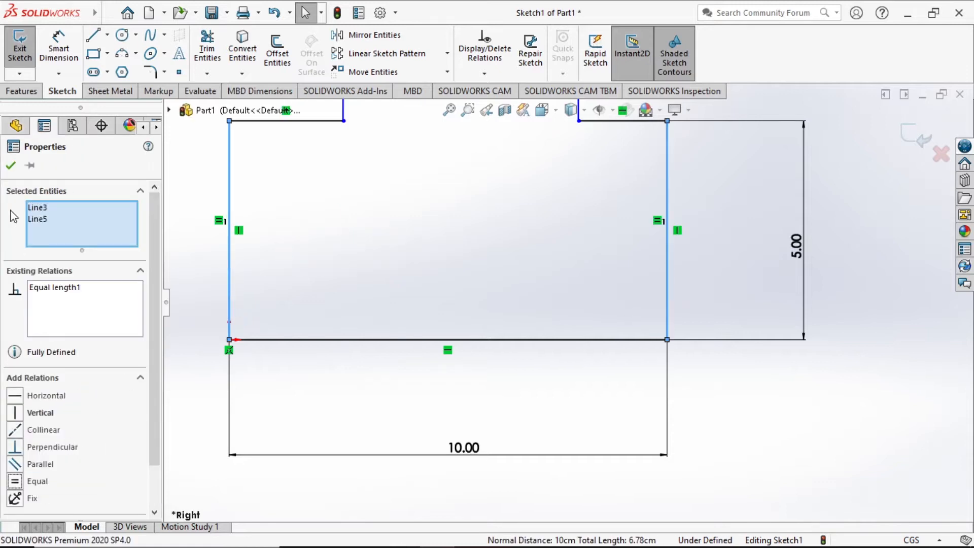
pyautogui.click(9, 167)
# Step: Add an Equal relation between the two short vertical lips at the top of the profile
pyautogui.scroll(4, 658, 267)
pyautogui.scroll(-6, 515, 241)
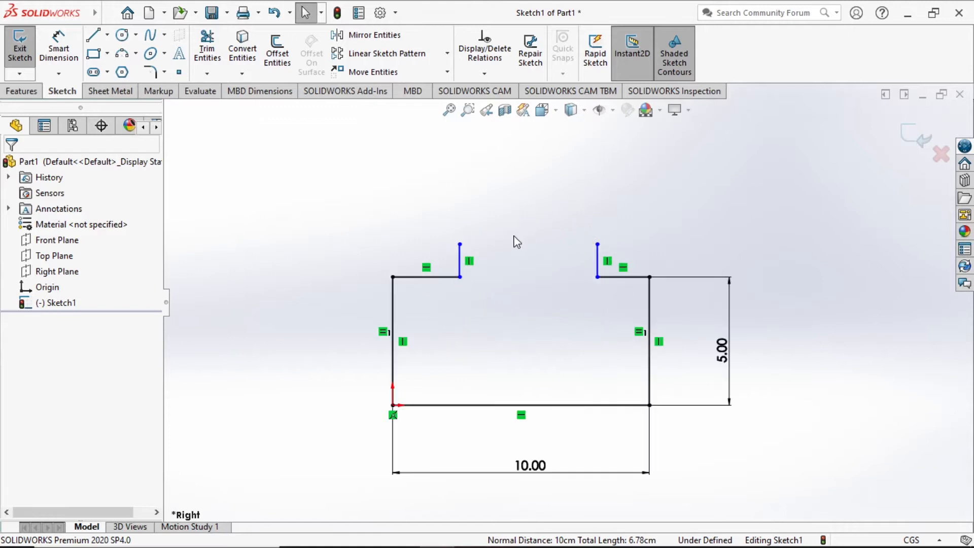
pyautogui.scroll(-1, 480, 279)
pyautogui.click(460, 291)
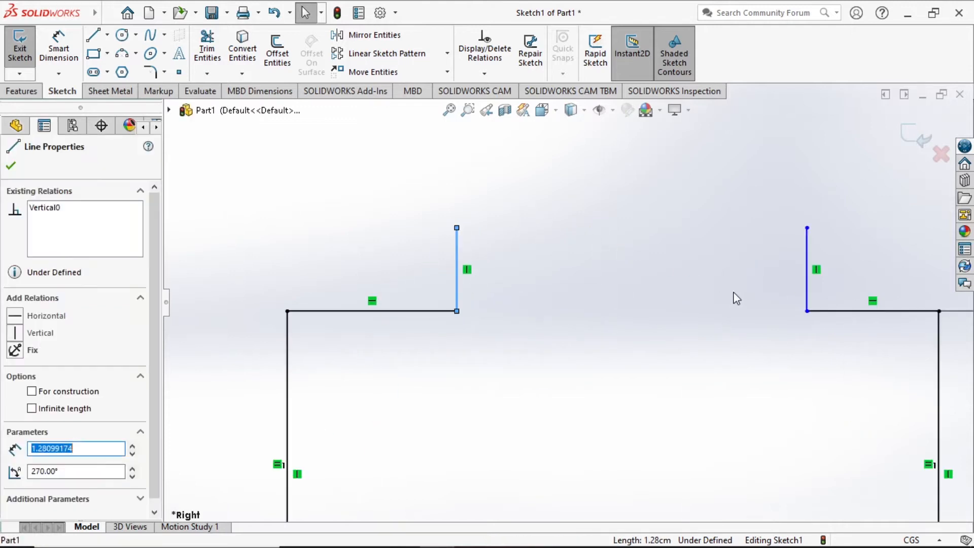
pyautogui.keyDown('ctrl'); pyautogui.click(806, 283); pyautogui.keyUp('ctrl')
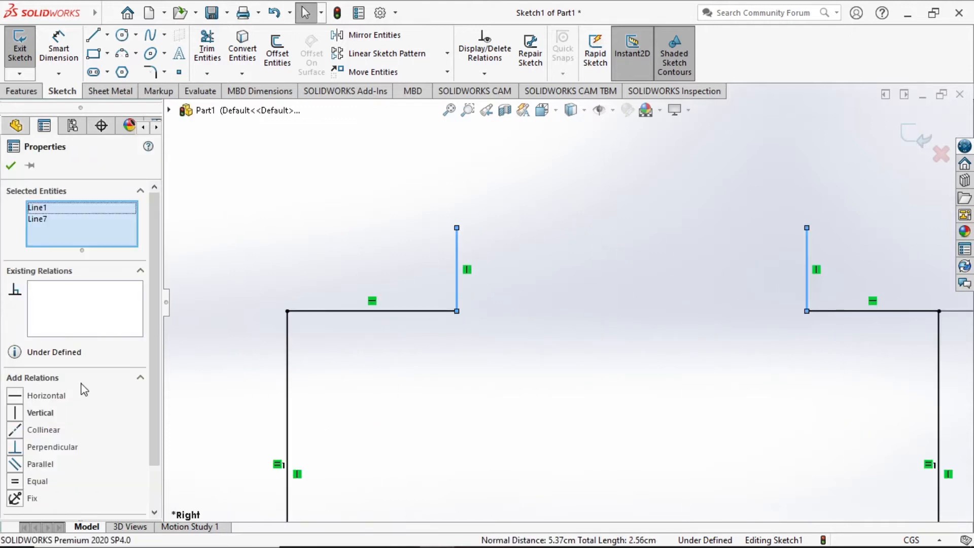
pyautogui.click(15, 481)
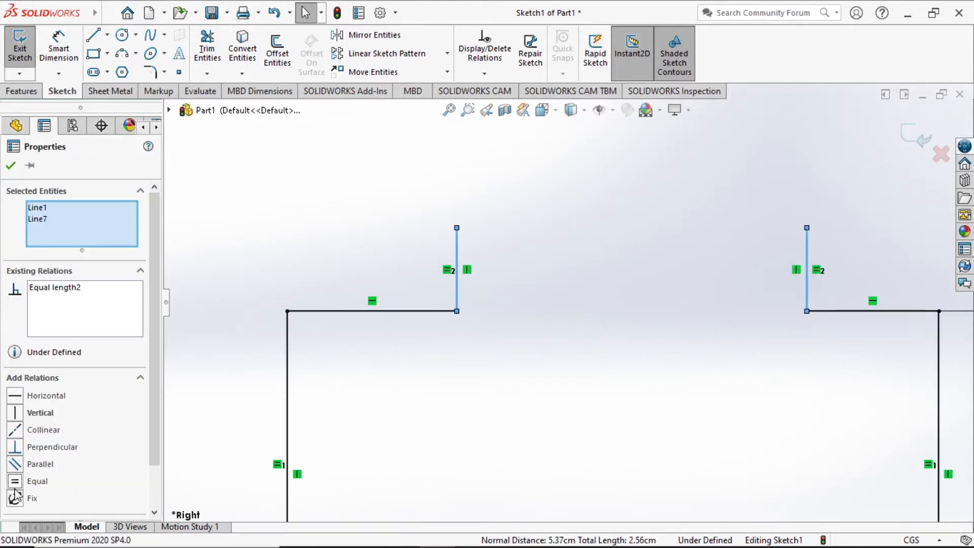
pyautogui.click(10, 165)
pyautogui.click(419, 311)
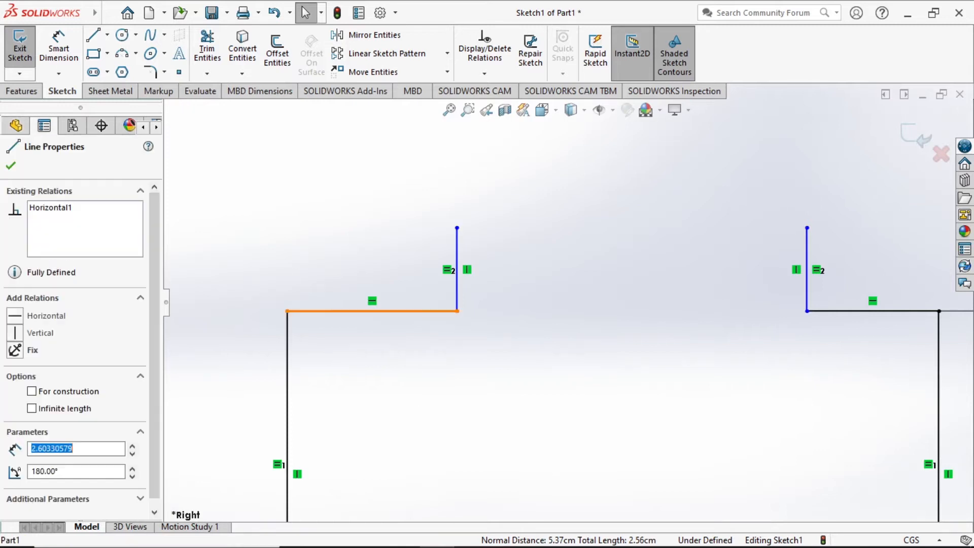
pyautogui.keyDown('ctrl'); pyautogui.click(892, 315); pyautogui.keyUp('ctrl')
pyautogui.click(14, 168)
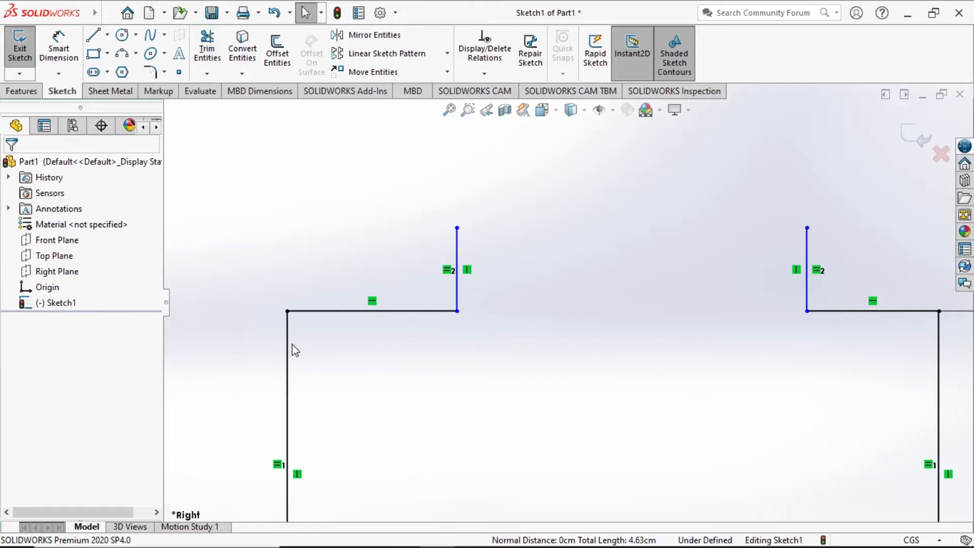
# Step: Dimension the right horizontal ledge of the profile to 2 cm
pyautogui.scroll(5, 874, 341)
pyautogui.scroll(-3, 872, 340)
pyautogui.click(59, 48)
pyautogui.click(517, 278)
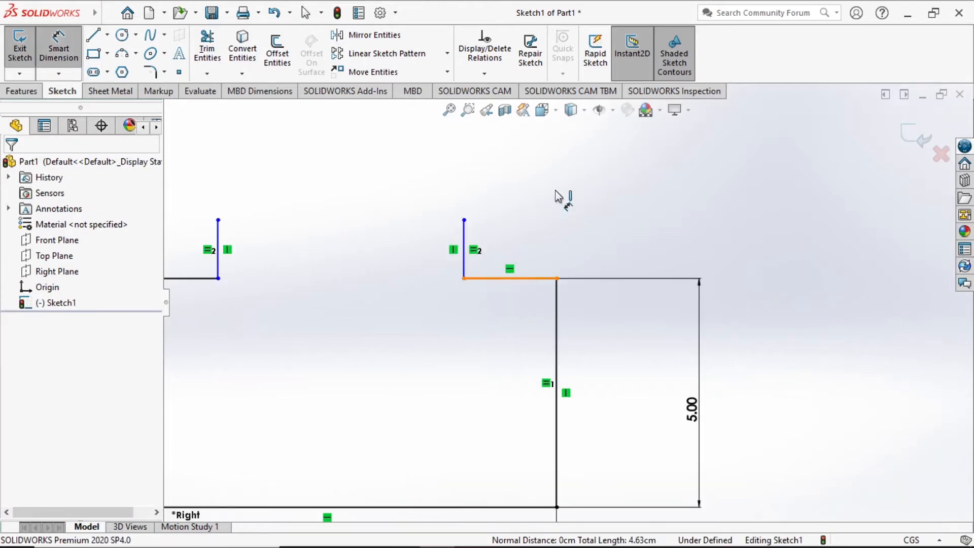
pyautogui.click(515, 157)
pyautogui.write('2')
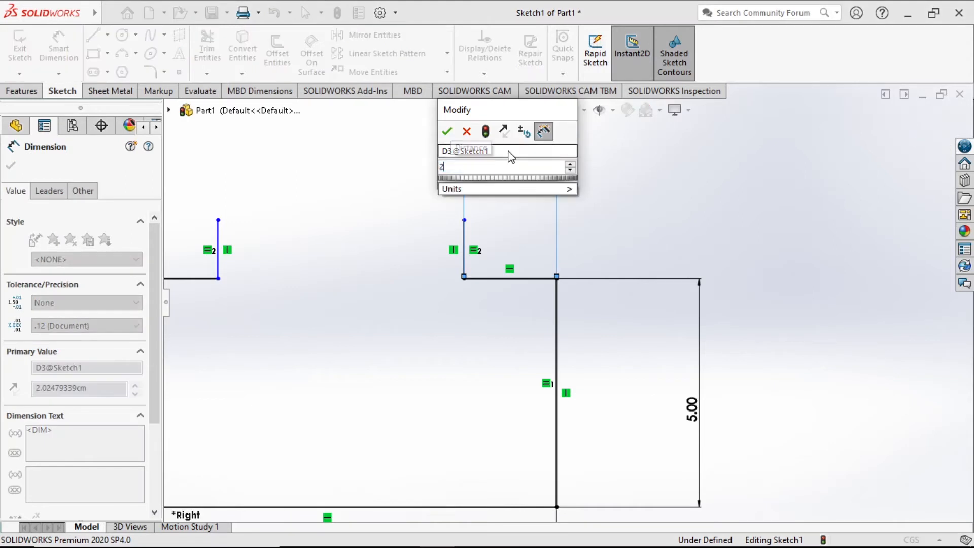
pyautogui.click(447, 132)
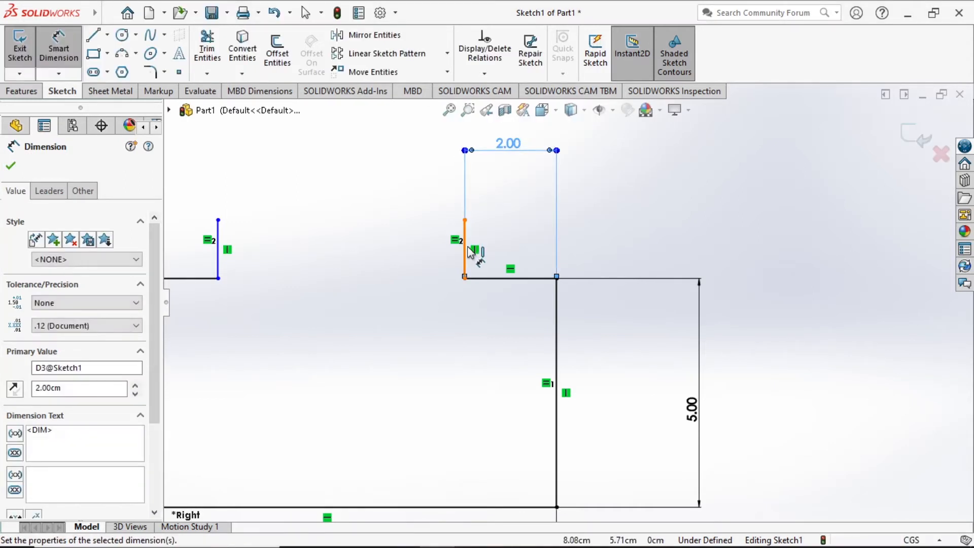
# Step: Dimension the right vertical lip of the profile to 1 cm
pyautogui.click(466, 250)
pyautogui.click(664, 253)
pyautogui.write('4')
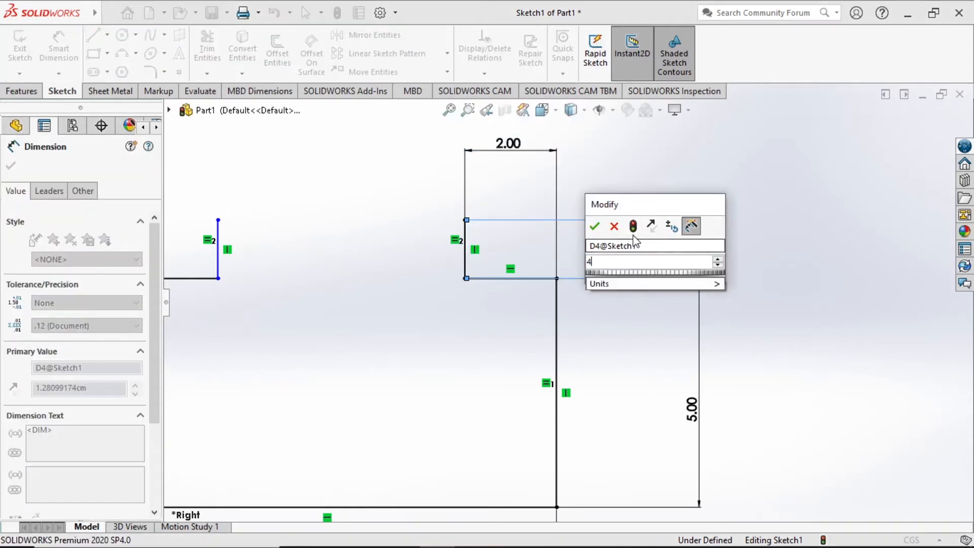
pyautogui.press('BackSpace')
pyautogui.write('1')
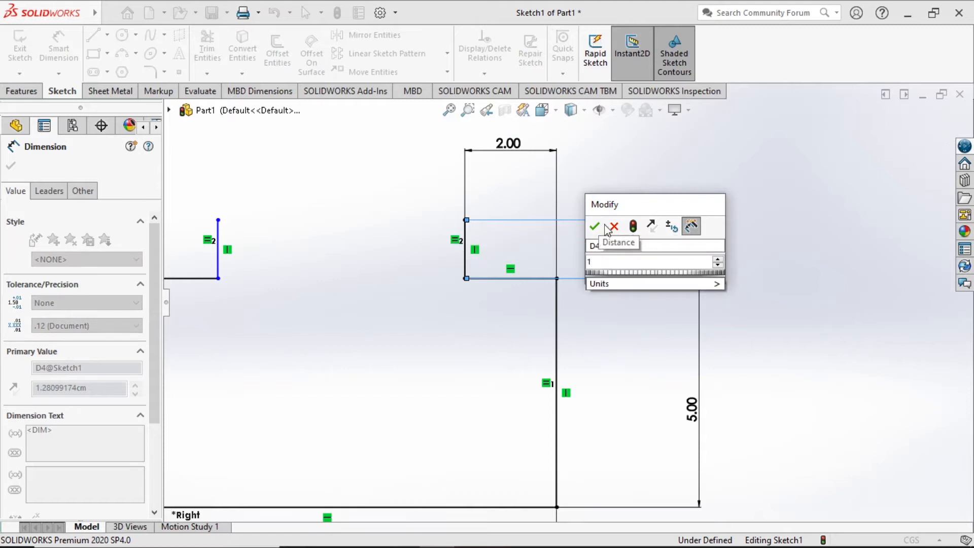
pyautogui.click(595, 226)
pyautogui.click(739, 359)
pyautogui.scroll(3, 629, 271)
pyautogui.scroll(-2, 517, 331)
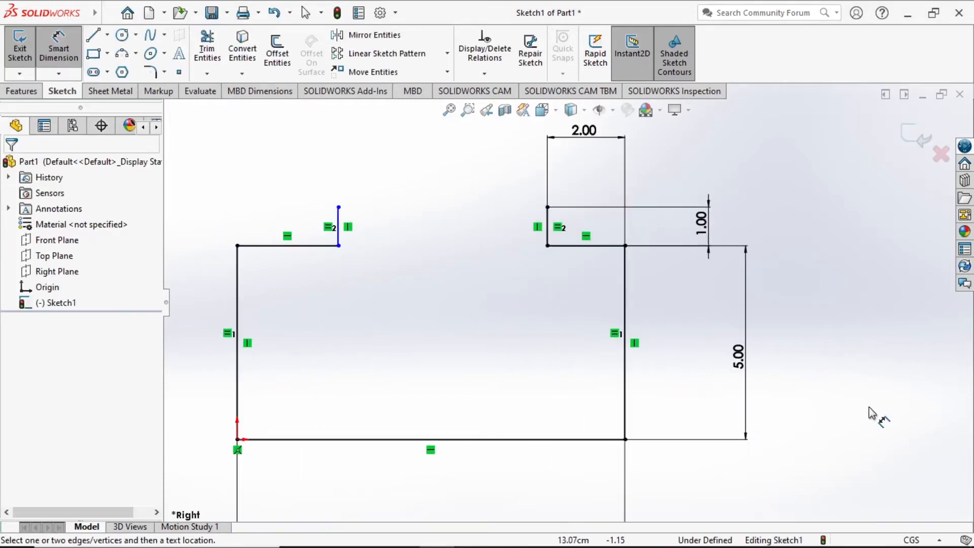
pyautogui.scroll(3, 630, 271)
pyautogui.scroll(-1, 852, 260)
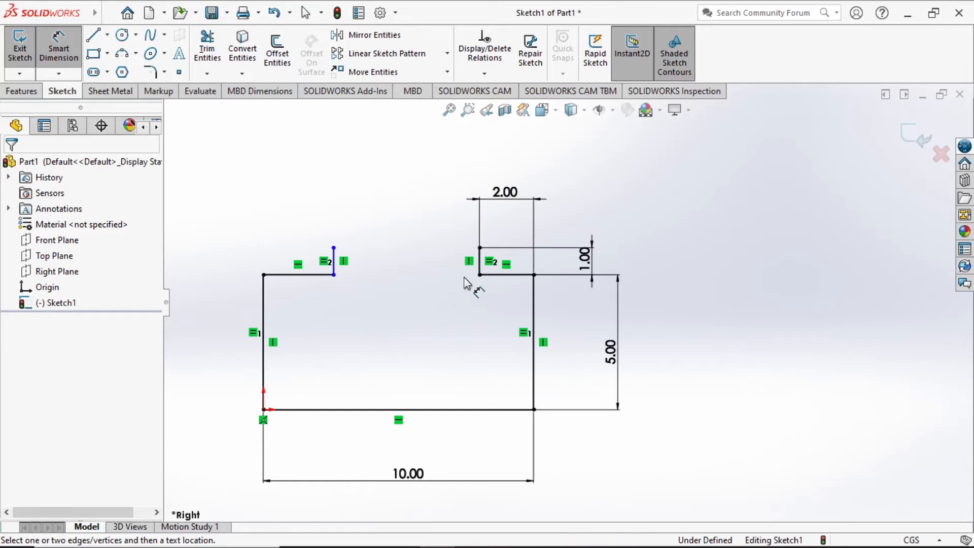
pyautogui.click(333, 263)
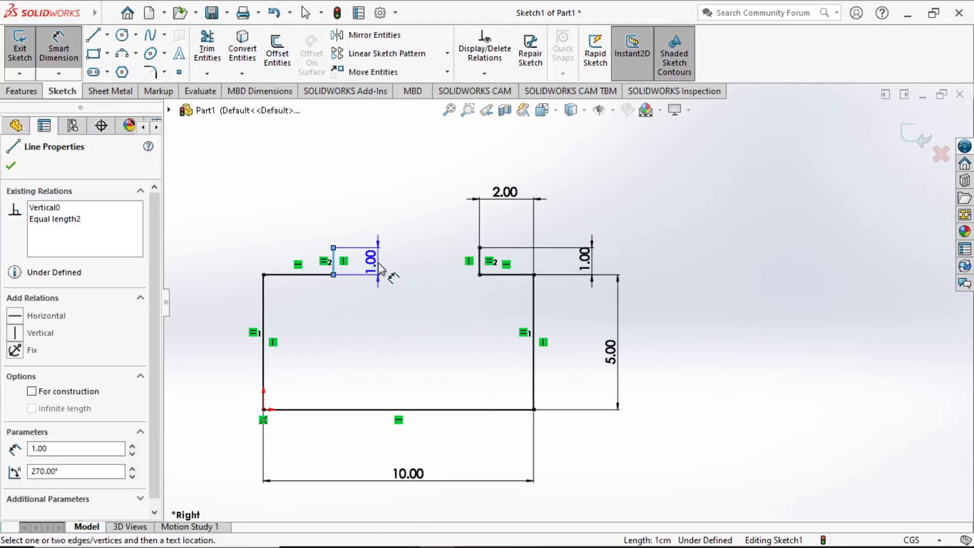
pyautogui.click(374, 187)
pyautogui.press('Escape')
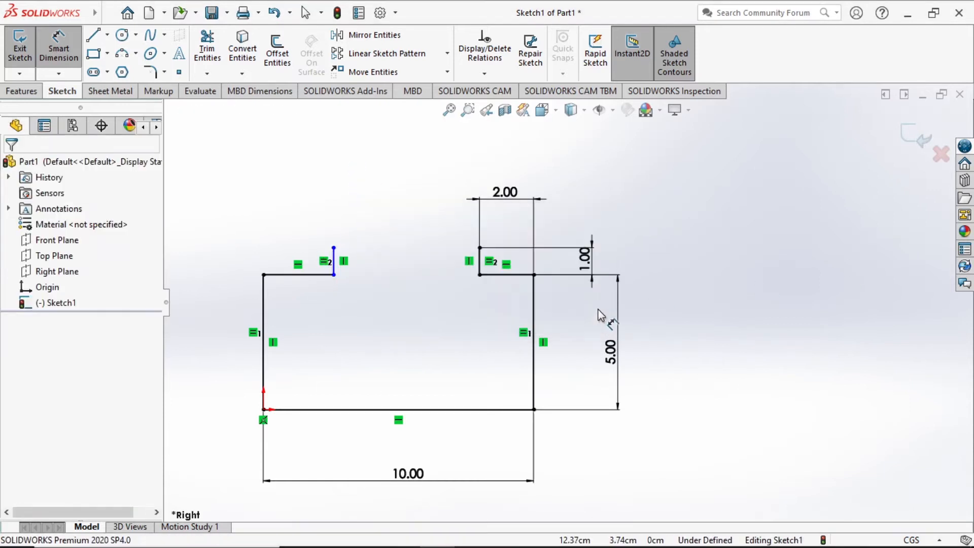
# Step: Start a Base Flange from the open profile sketch with a blind depth of 10 cm
pyautogui.moveTo(22, 18)
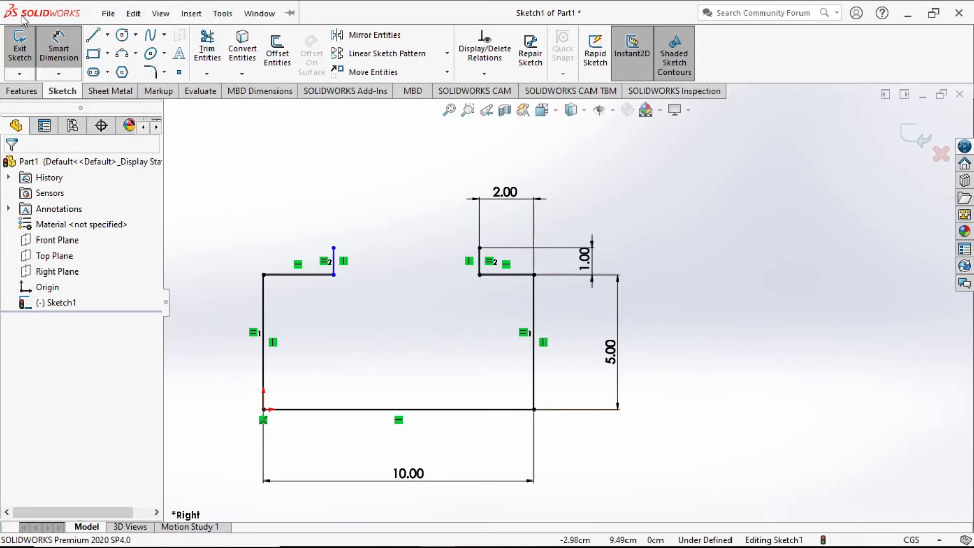
pyautogui.click(125, 93)
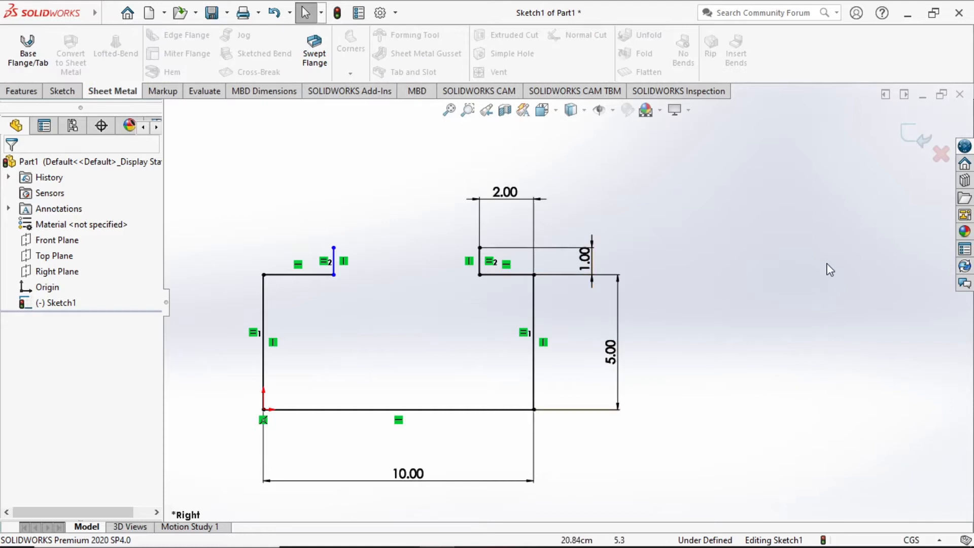
pyautogui.click(28, 50)
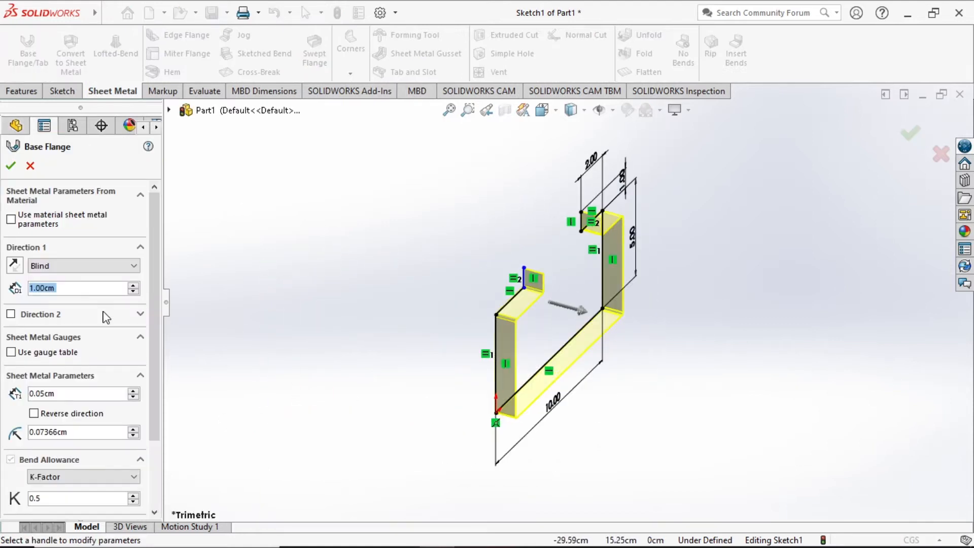
pyautogui.click(73, 289)
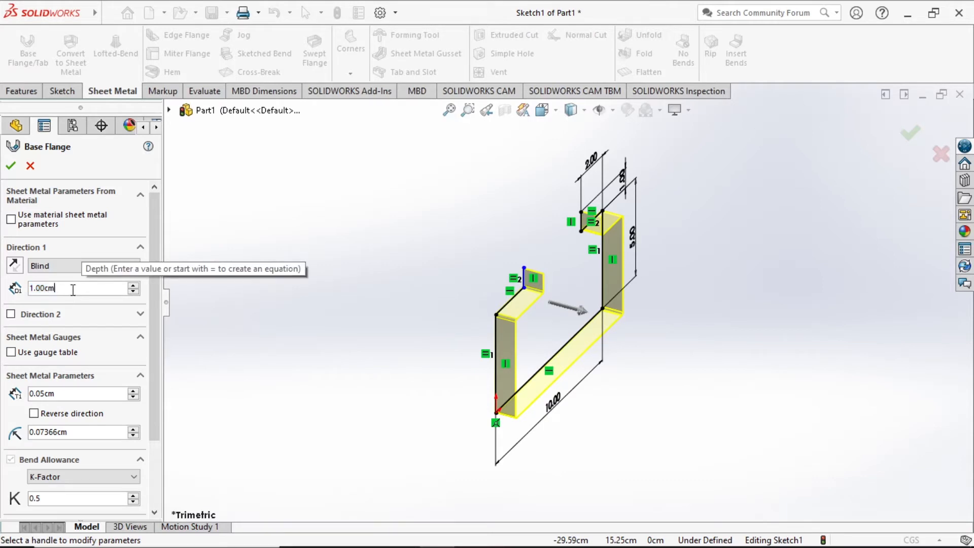
pyautogui.click(552, 406)
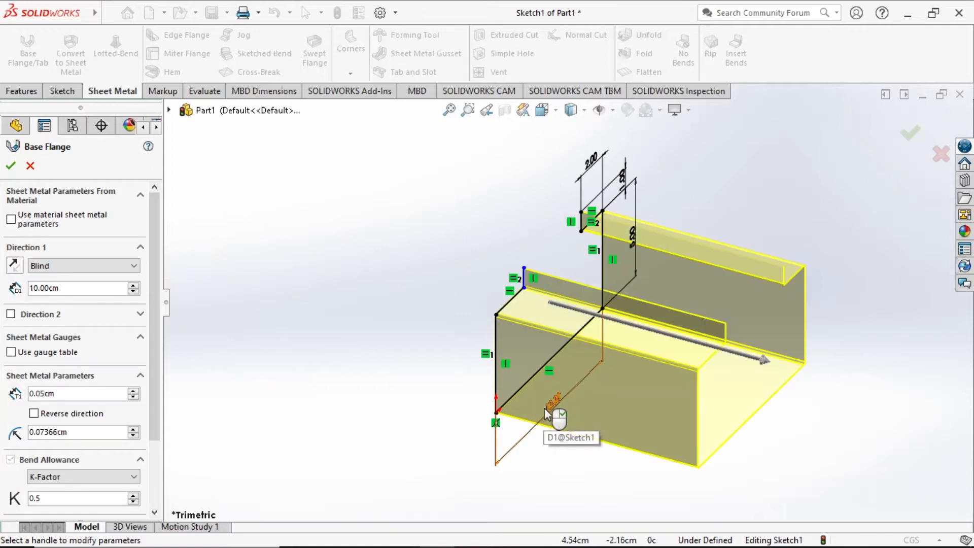
# Step: Link the flange depth to the profile's bottom width dimension with the equation ="D1@Sketch1" and create the base flange
pyautogui.click(32, 288)
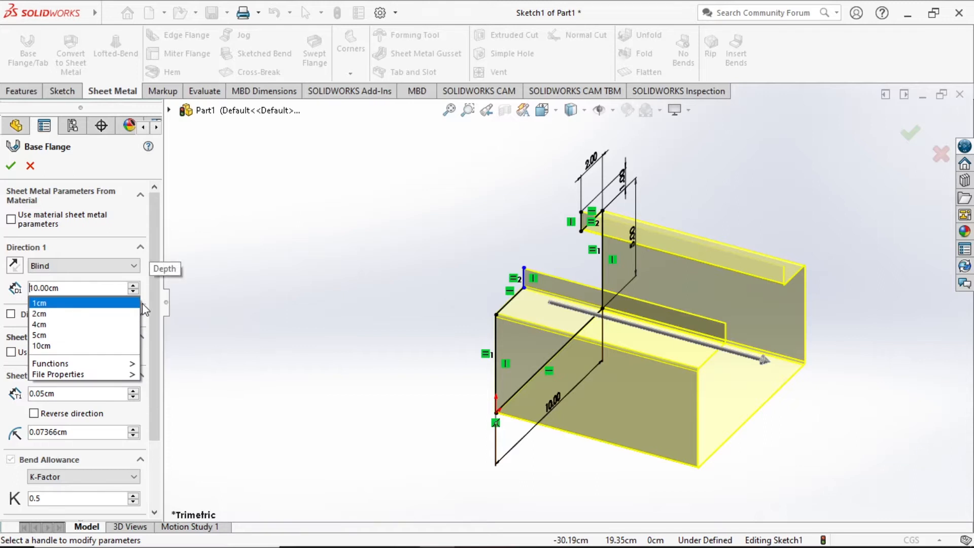
pyautogui.write('=')
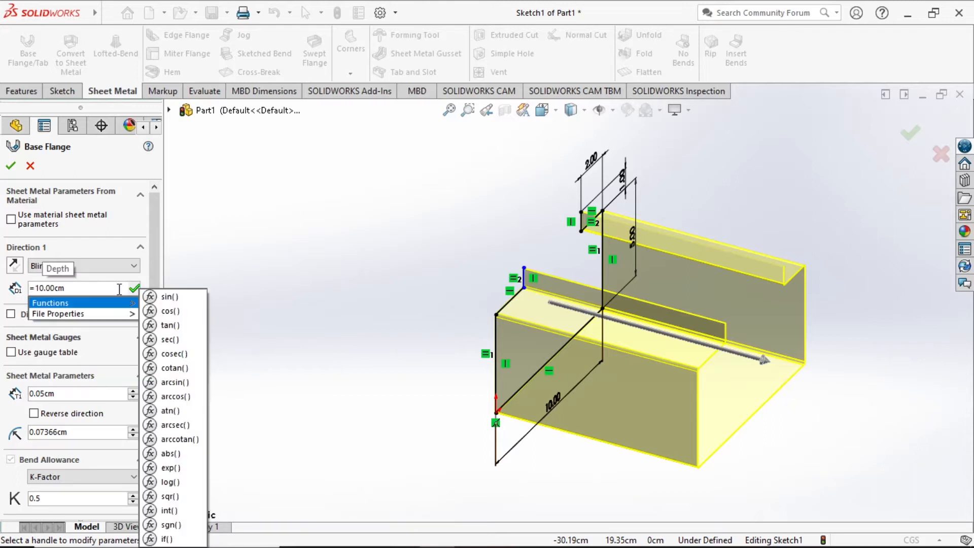
pyautogui.click(120, 289)
pyautogui.press('BackSpace')
pyautogui.press('BackSpace')
pyautogui.press('BackSpace')
pyautogui.press('BackSpace')
pyautogui.press('BackSpace')
pyautogui.press('BackSpace')
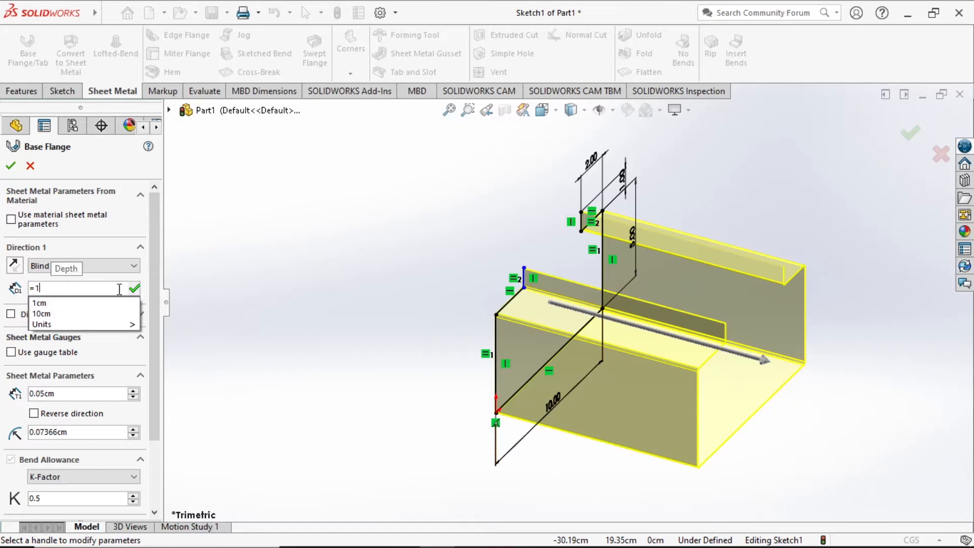
pyautogui.press('BackSpace')
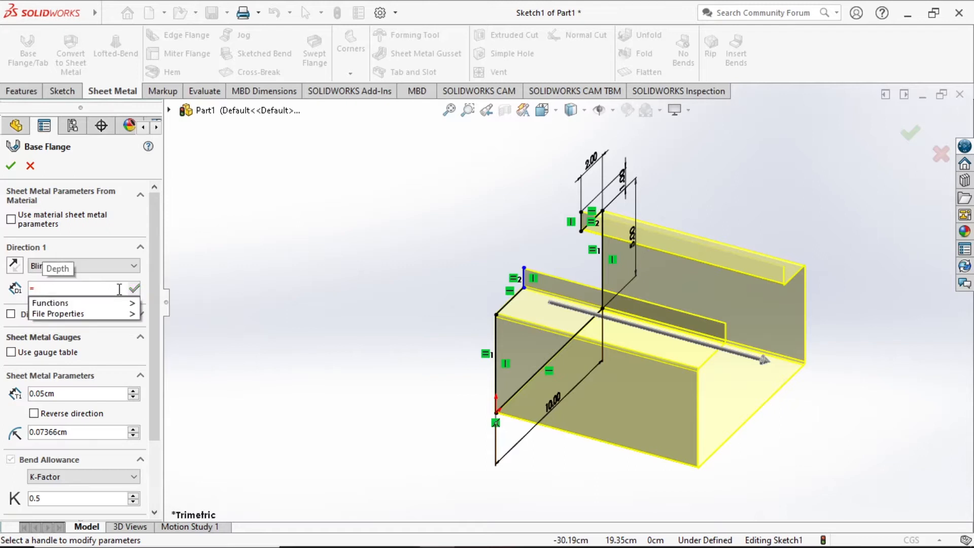
pyautogui.click(554, 406)
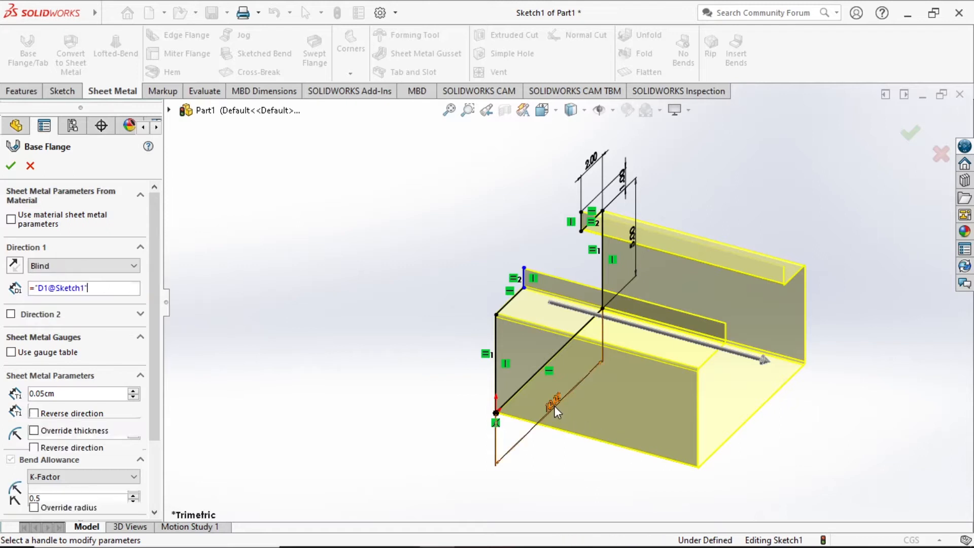
pyautogui.click(11, 166)
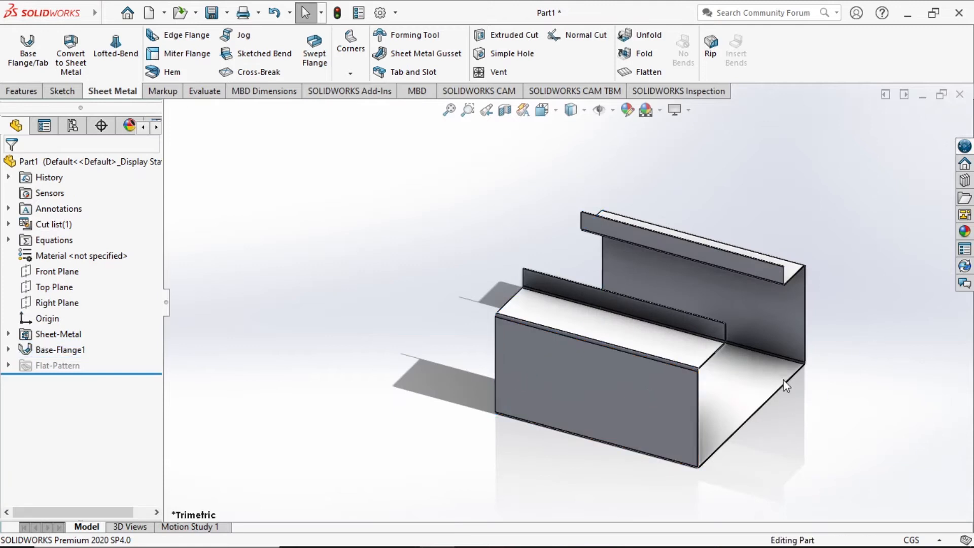
# Step: Save the part as "base part Part1.SLDPRT" in the "in context featire" folder
pyautogui.scroll(-3, 735, 411)
pyautogui.scroll(4, 756, 376)
pyautogui.scroll(-1, 883, 205)
pyautogui.scroll(1, 854, 206)
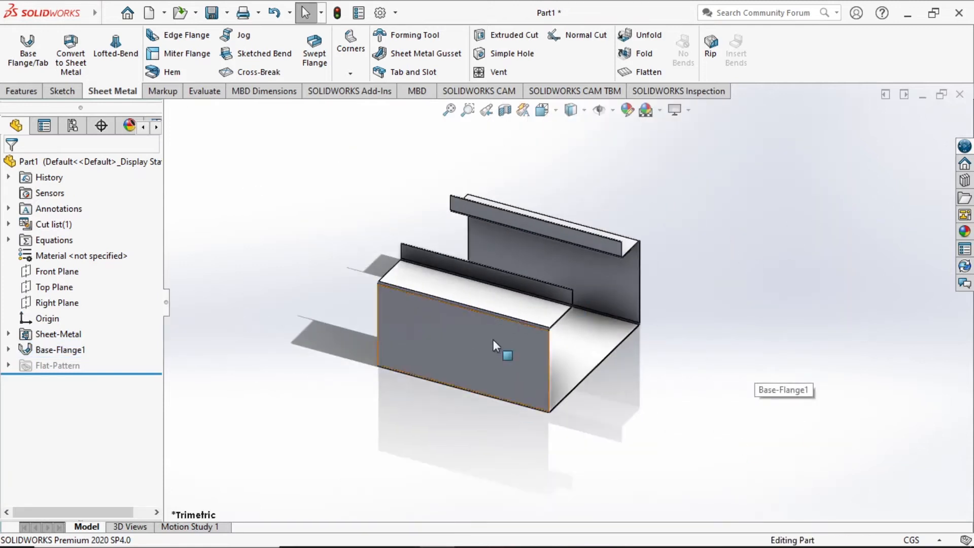
pyautogui.click(212, 13)
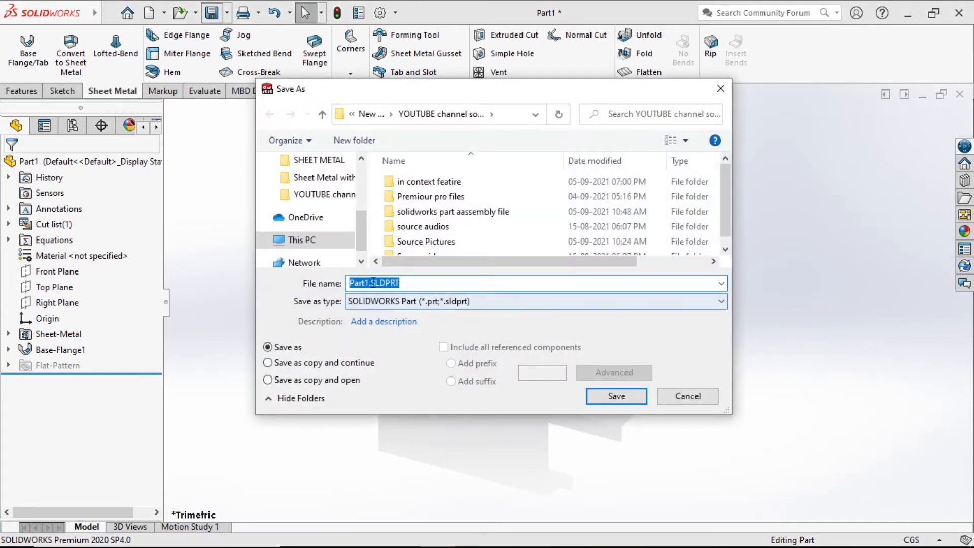
pyautogui.click(366, 283)
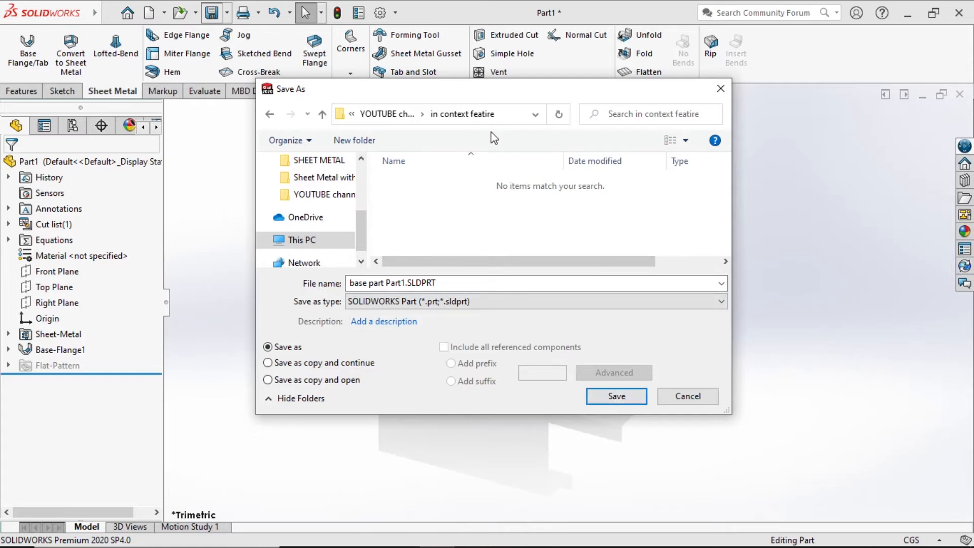
pyautogui.click(617, 396)
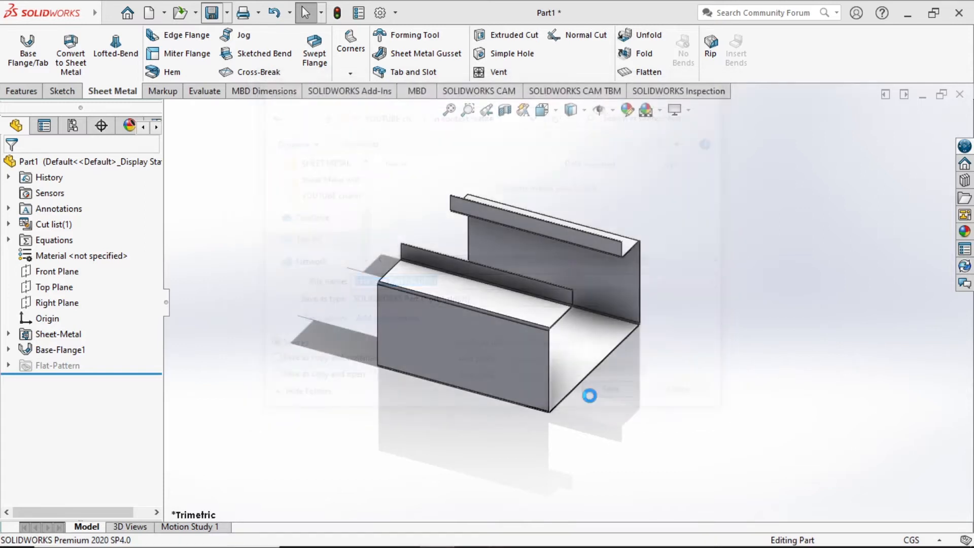
# Step: Create a new Part document
pyautogui.moveTo(683, 288); pyautogui.dragTo(563, 292, button='middle')
pyautogui.press('space')
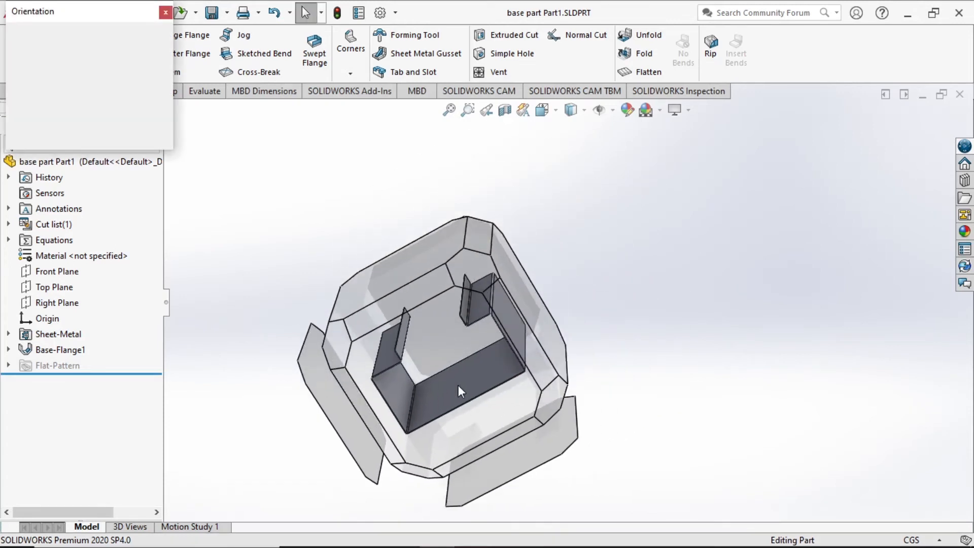
pyautogui.click(458, 385)
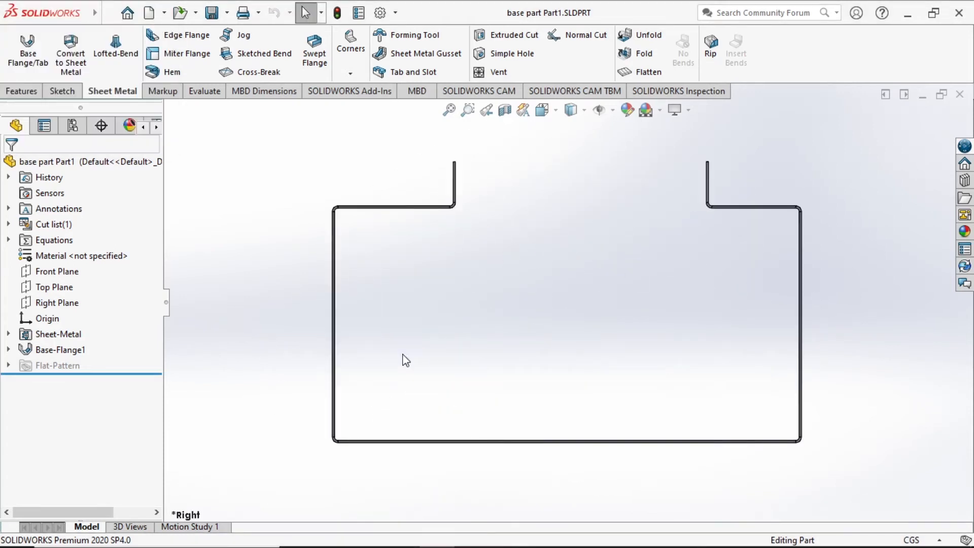
pyautogui.click(196, 14)
pyautogui.click(164, 14)
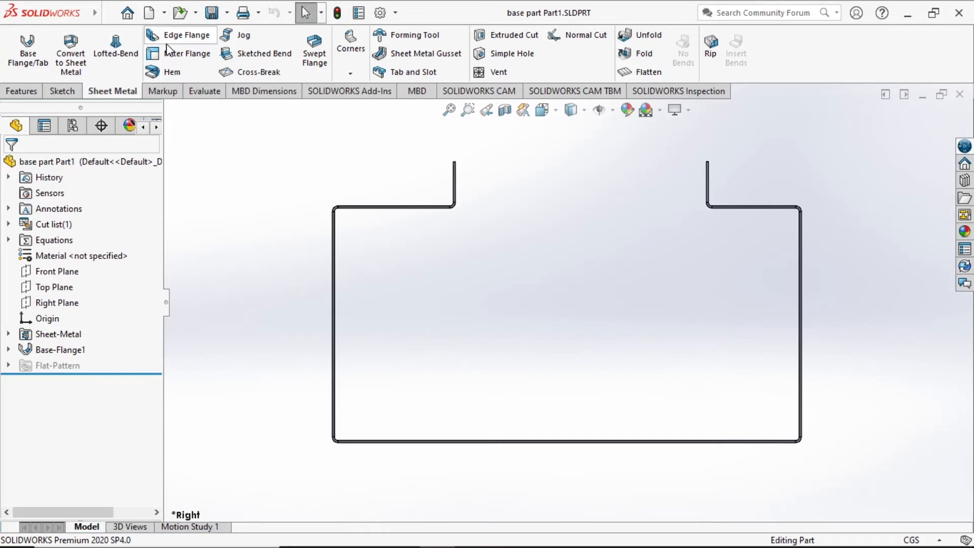
pyautogui.click(164, 13)
pyautogui.click(170, 34)
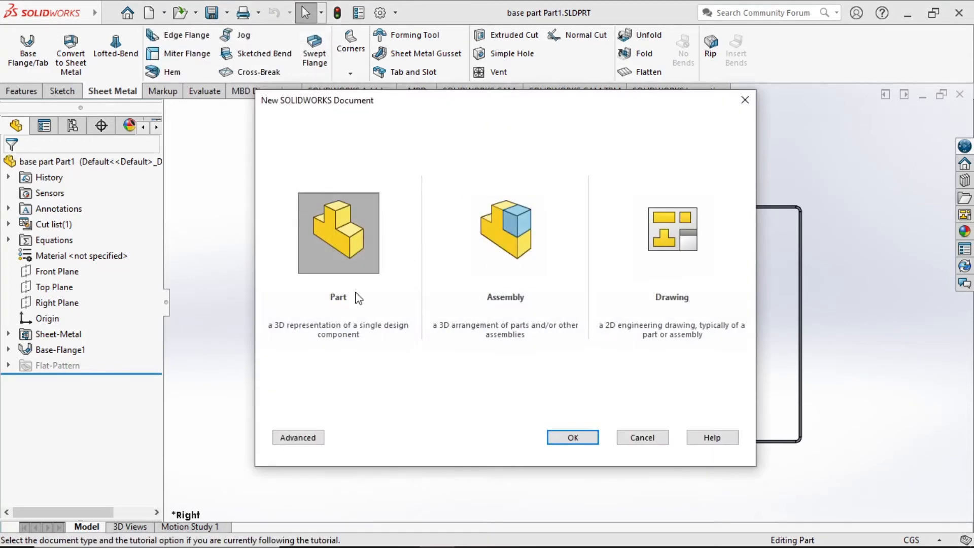
pyautogui.click(574, 438)
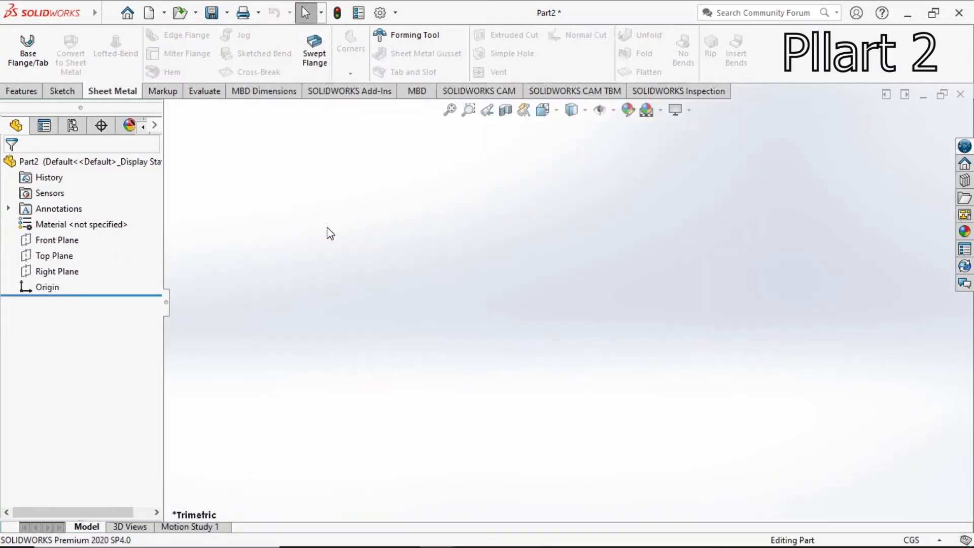
# Step: Save the empty new part as "top Part2.SLDPRT" in the "in context featire" folder
pyautogui.click(211, 12)
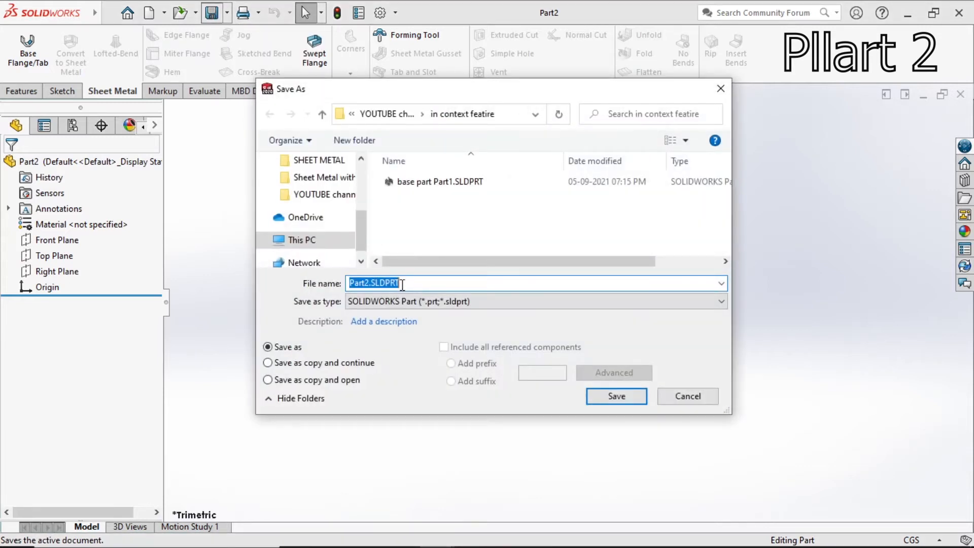
pyautogui.click(363, 284)
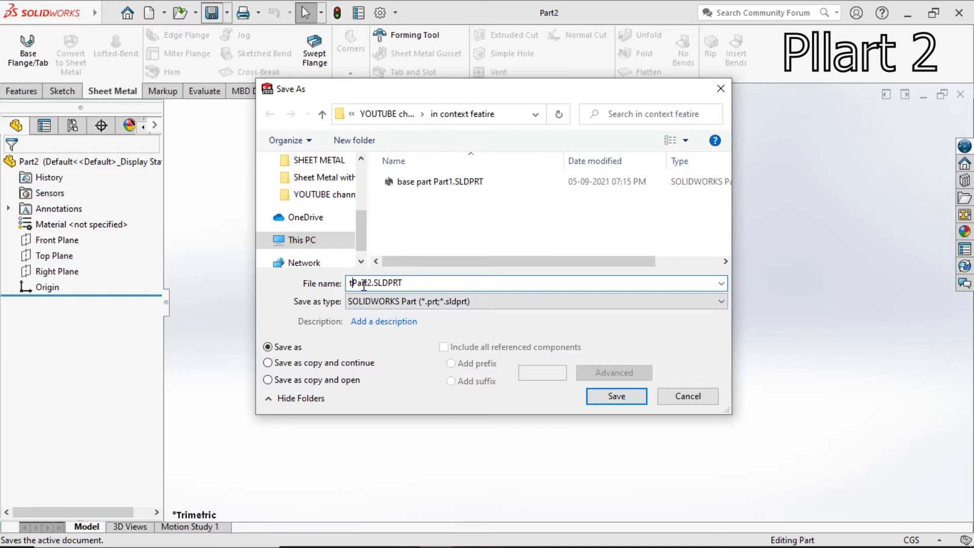
pyautogui.write('top')
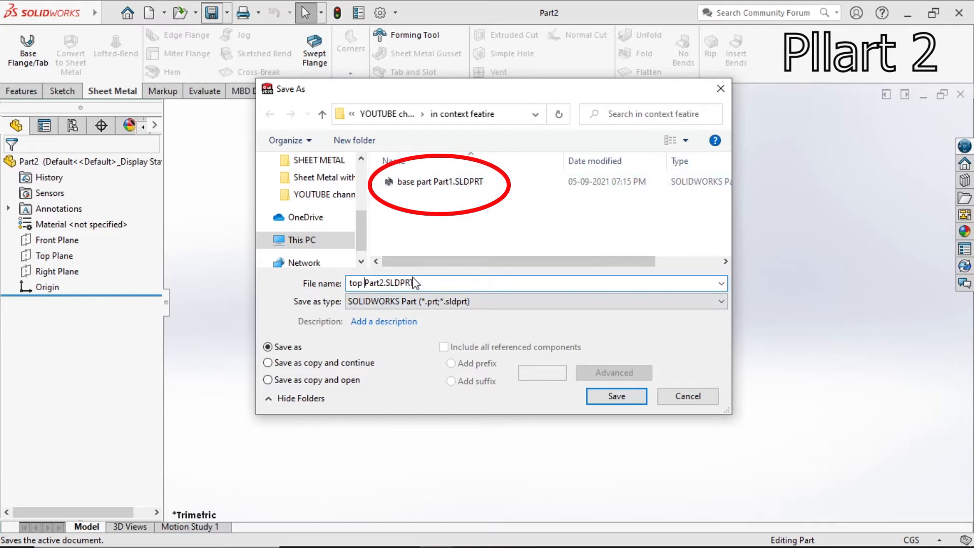
pyautogui.click(617, 395)
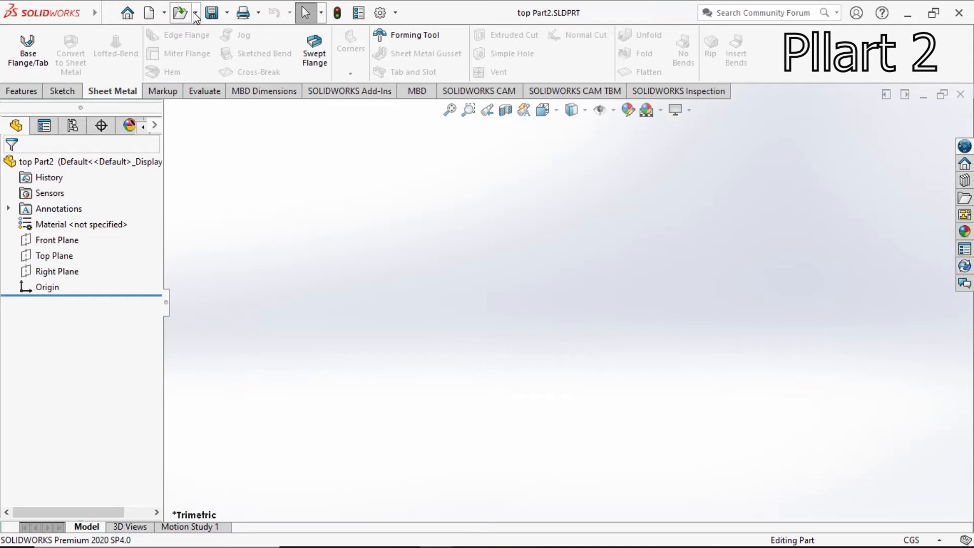
# Step: Tile the open document windows horizontally, then activate and maximize the base part Part1 window
pyautogui.click(164, 15)
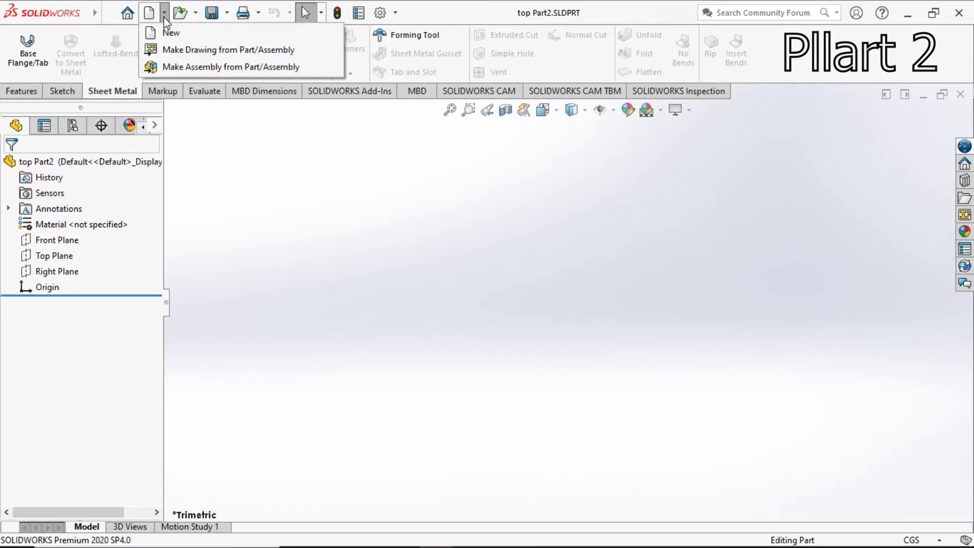
pyautogui.click(181, 17)
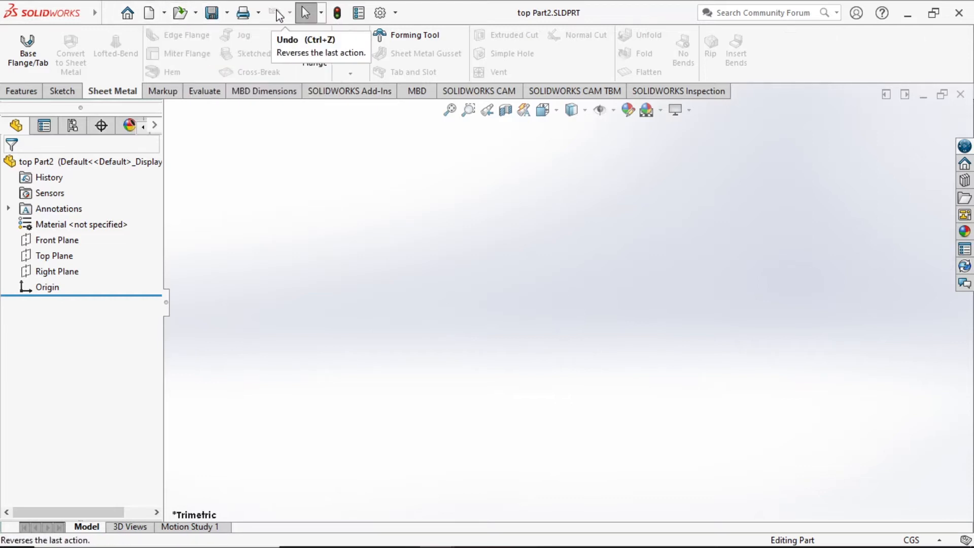
pyautogui.click(107, 13)
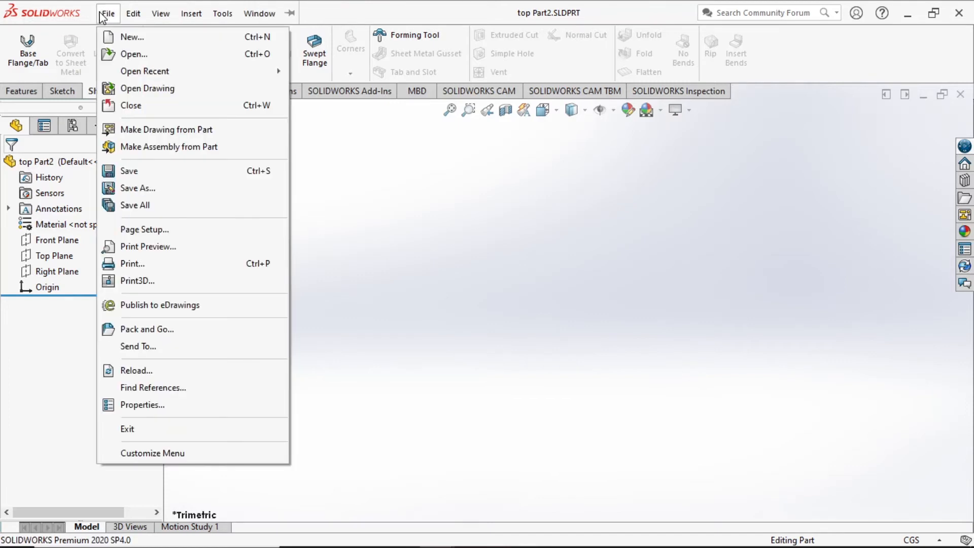
pyautogui.moveTo(247, 16)
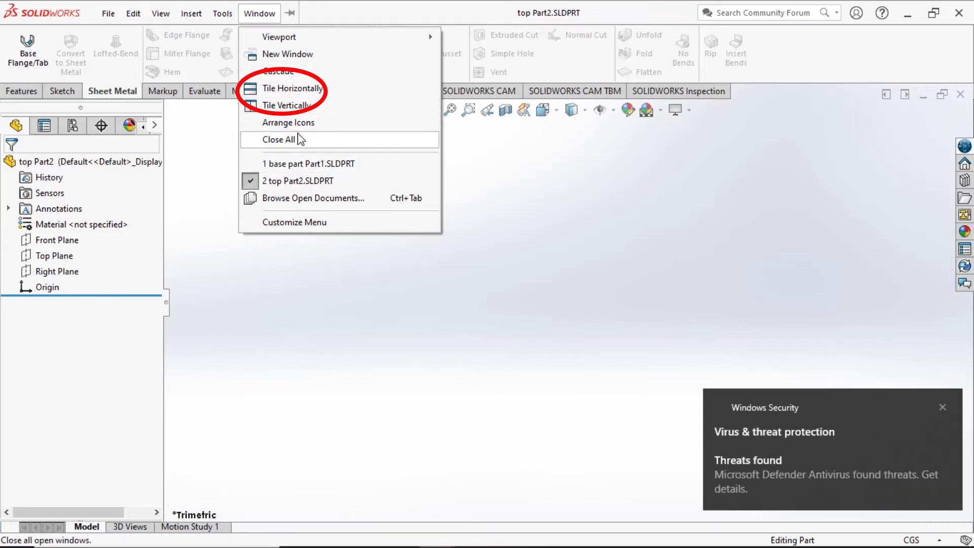
pyautogui.click(303, 89)
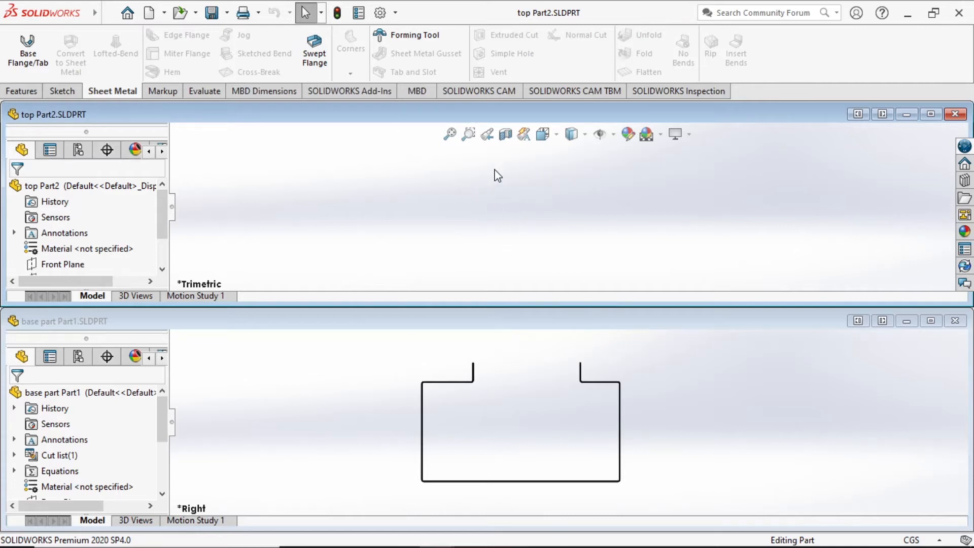
pyautogui.click(696, 441)
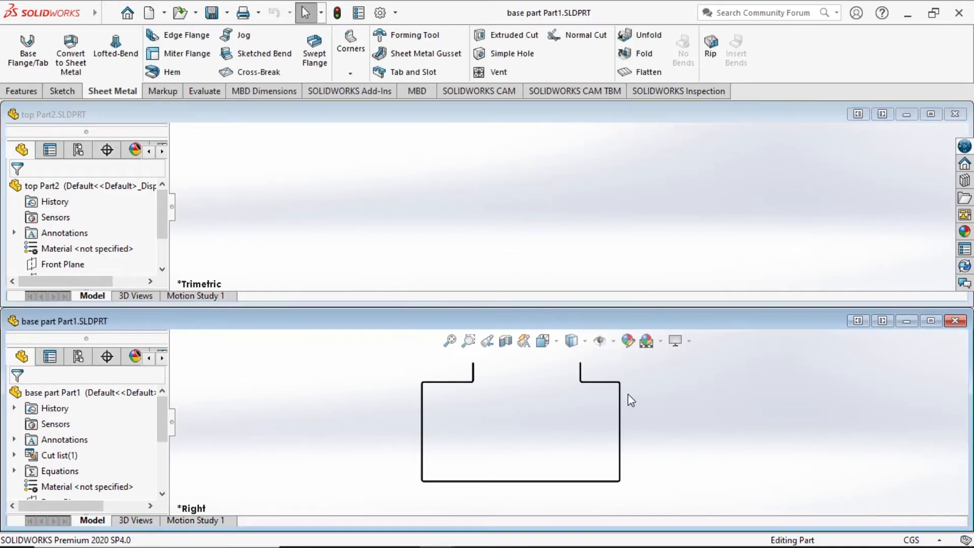
pyautogui.click(930, 321)
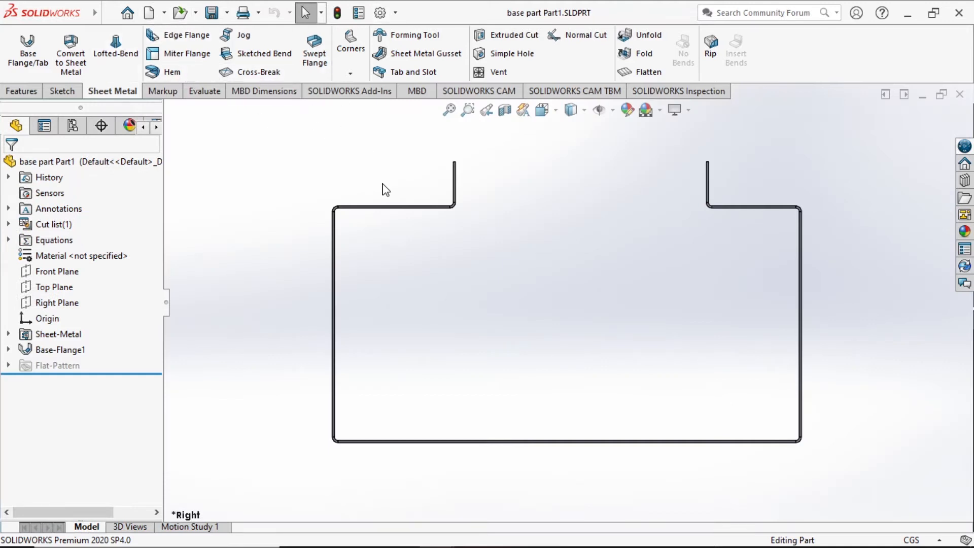
# Step: Make an assembly from the open part and place base part Part1 at the assembly origin
pyautogui.click(164, 12)
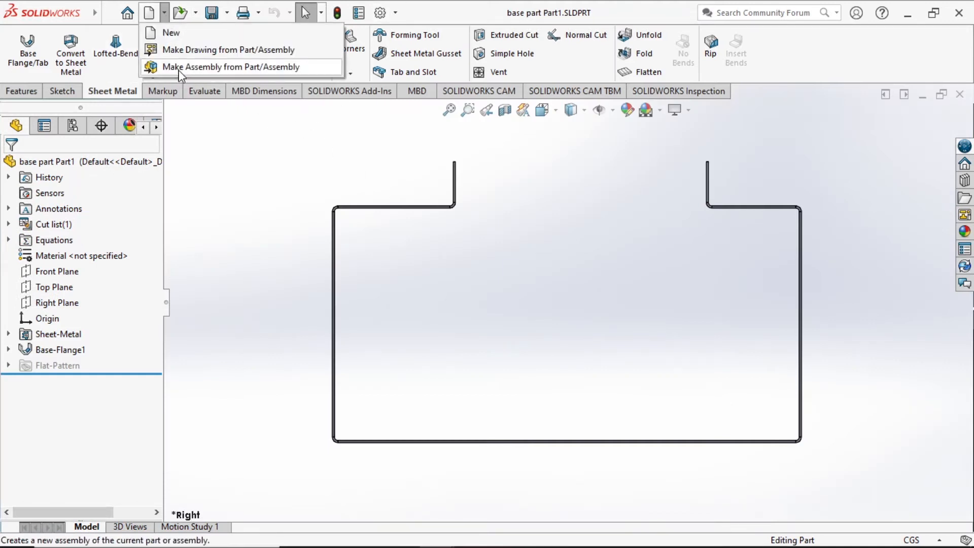
pyautogui.click(256, 67)
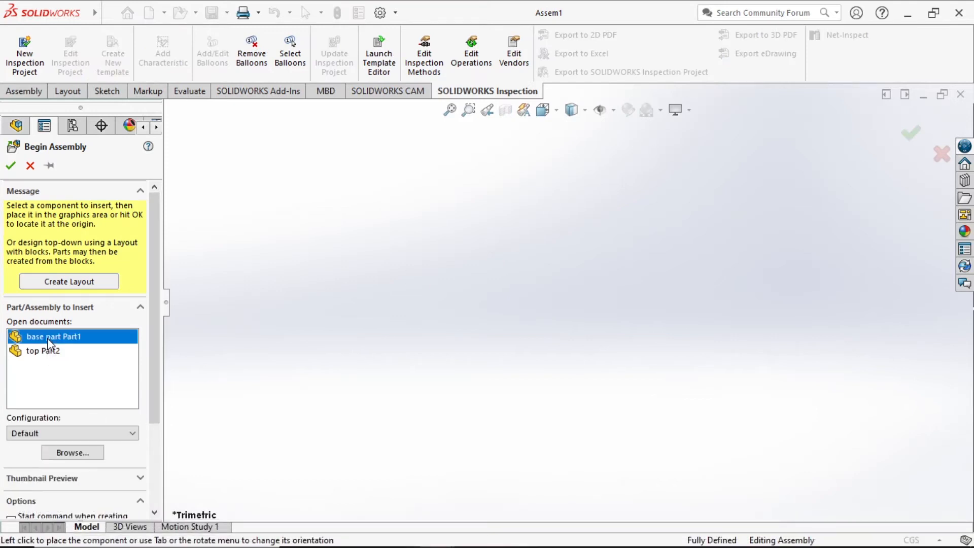
pyautogui.click(10, 164)
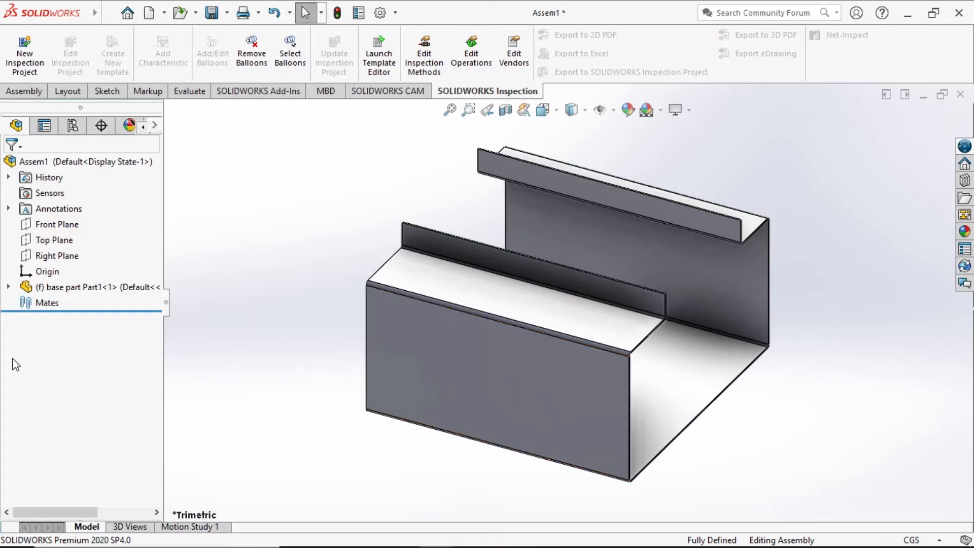
# Step: Compare the base part's origin with the assembly origin and inspect the placed base part component
pyautogui.click(9, 287)
pyautogui.click(59, 443)
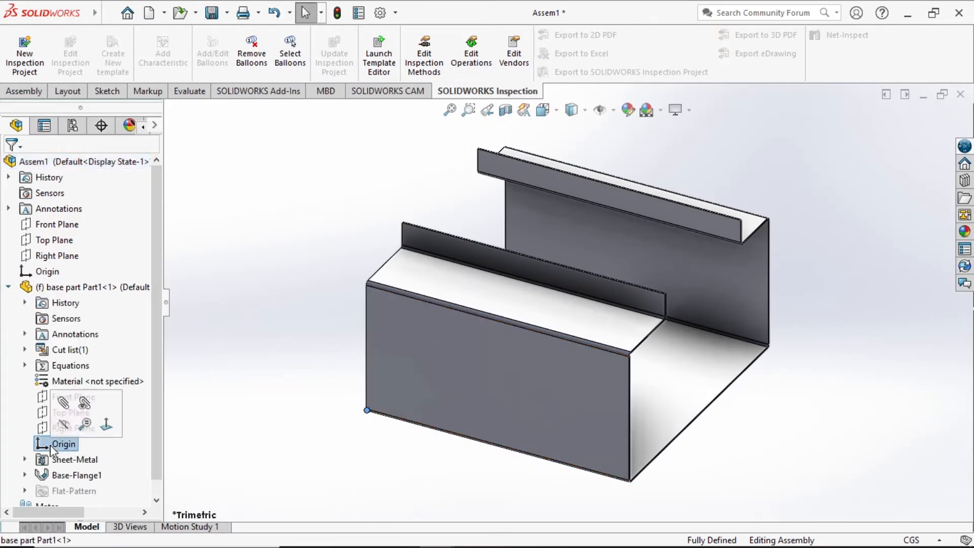
pyautogui.click(38, 272)
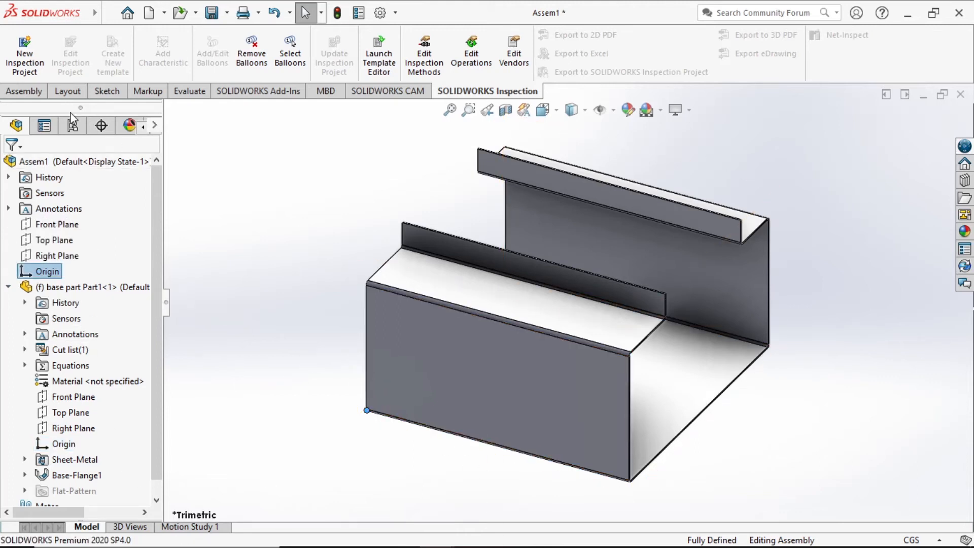
pyautogui.click(8, 287)
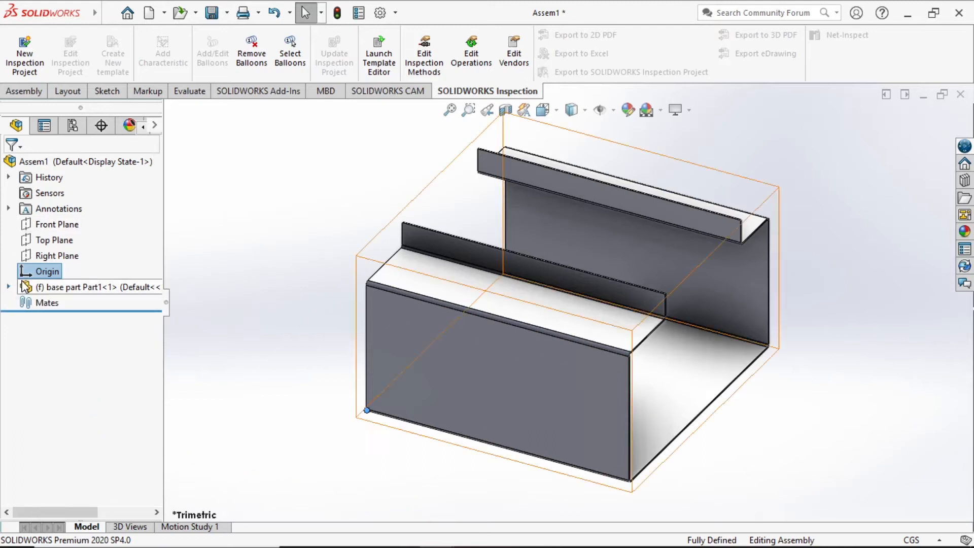
pyautogui.click(9, 287)
pyautogui.click(8, 287)
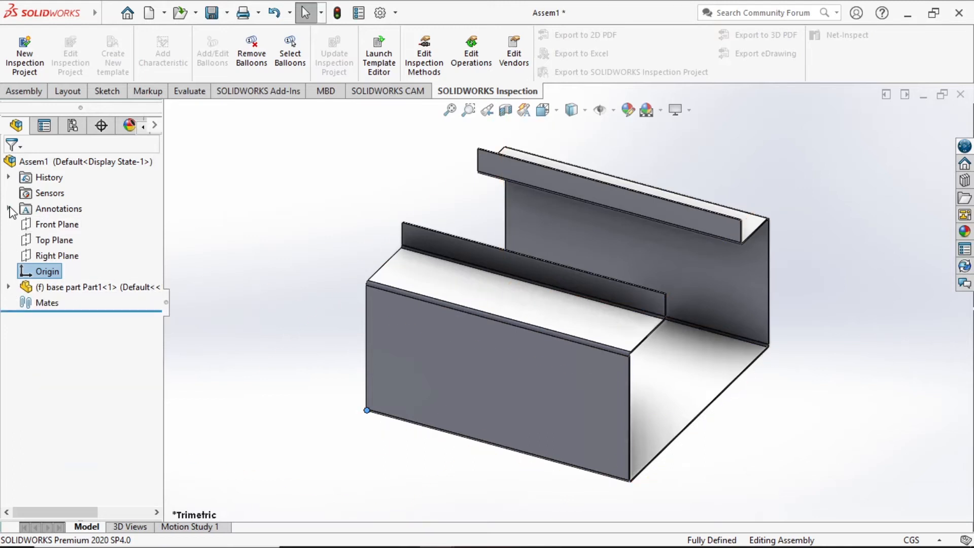
pyautogui.click(61, 287)
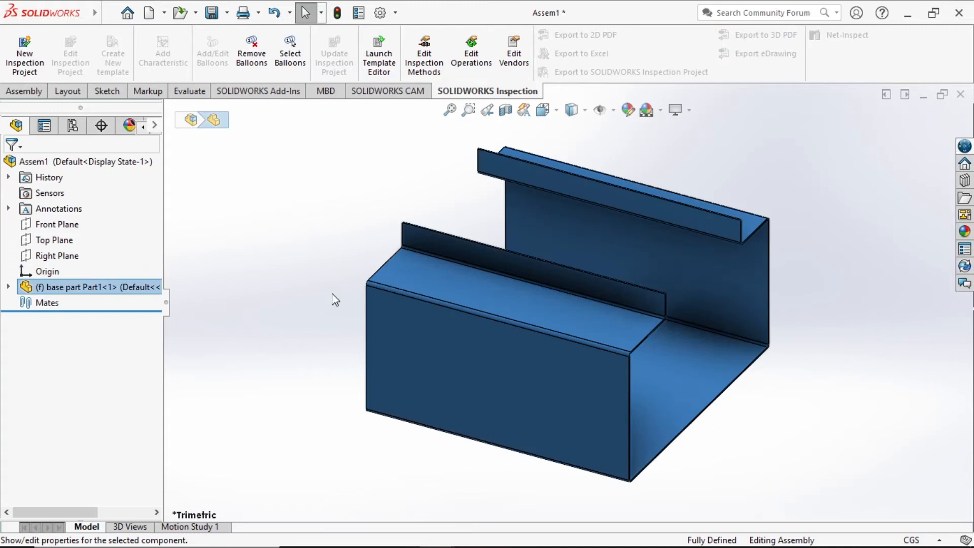
pyautogui.click(834, 301)
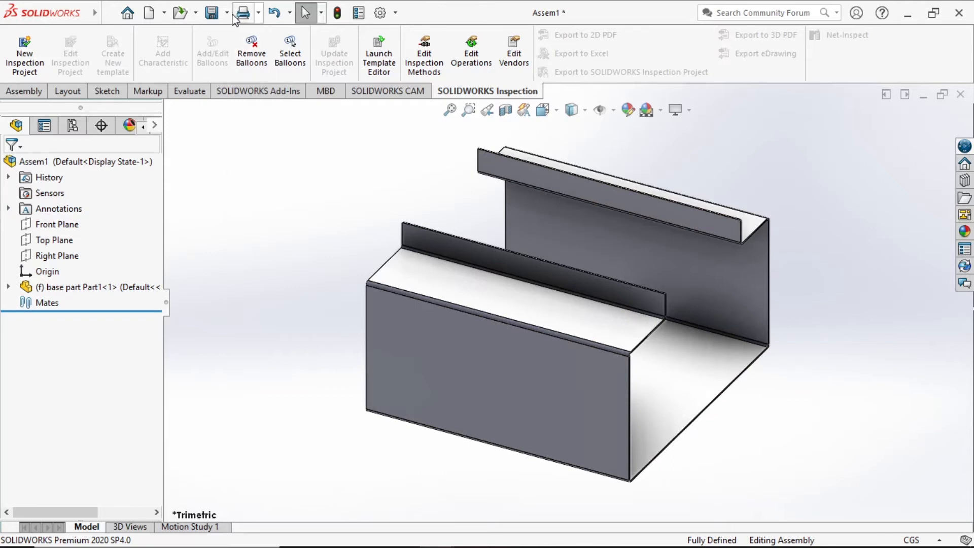
# Step: Save the assembly as "top base Assem1.SLDASM" in the "in context featire" folder
pyautogui.click(105, 13)
pyautogui.click(343, 302)
pyautogui.click(211, 12)
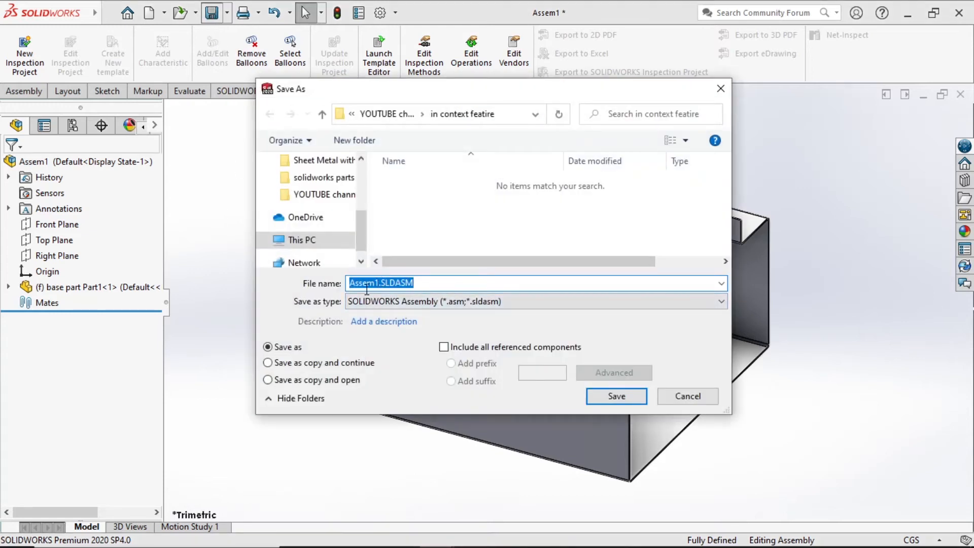
pyautogui.click(348, 285)
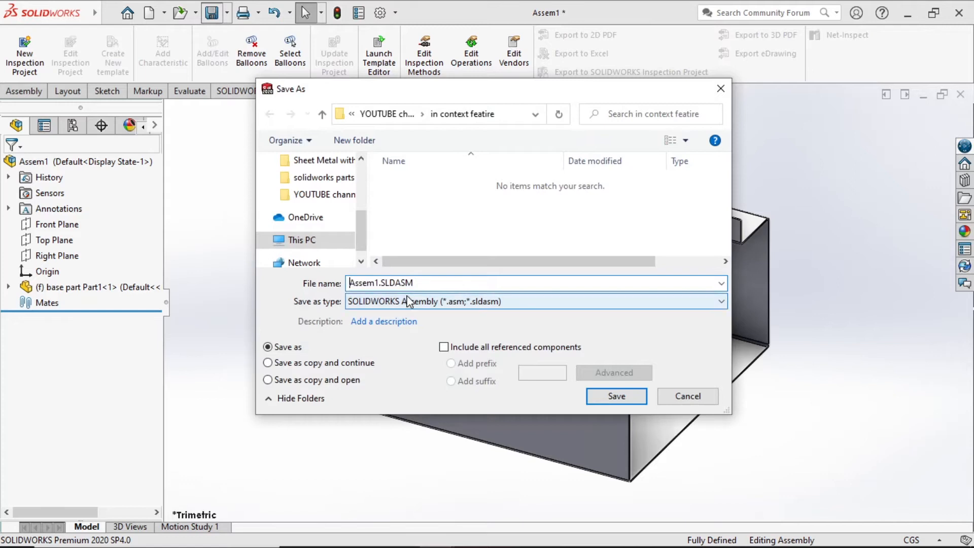
pyautogui.write('top basd')
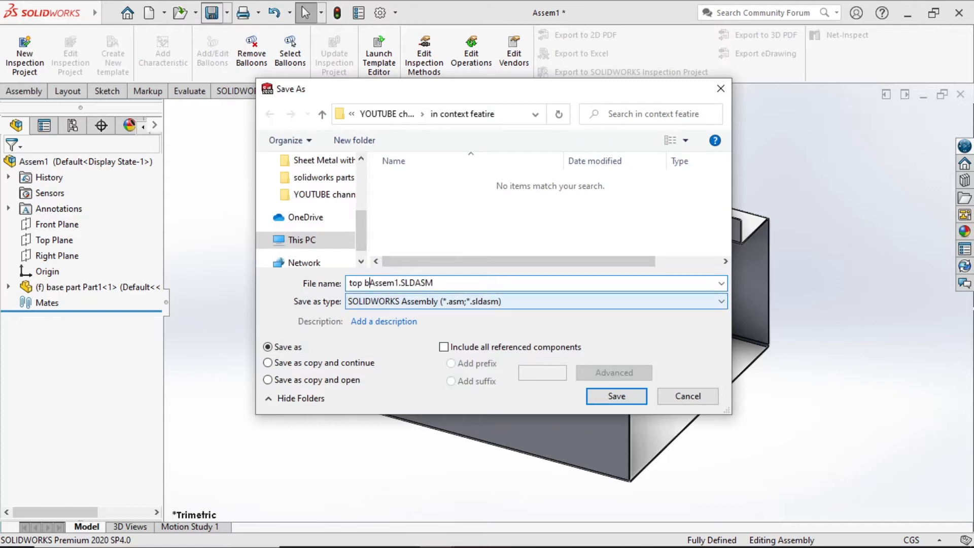
pyautogui.press('BackSpace')
pyautogui.press('BackSpace')
pyautogui.write('se')
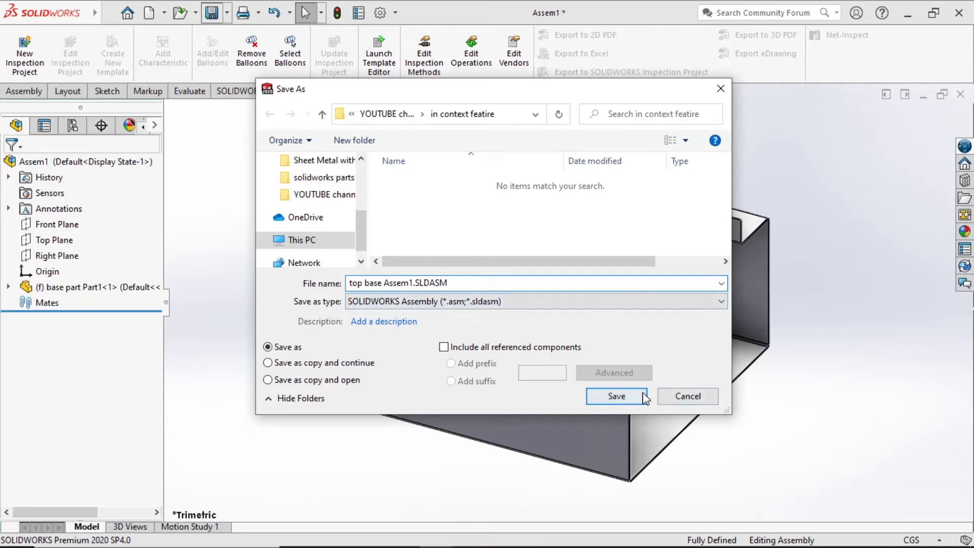
pyautogui.click(611, 397)
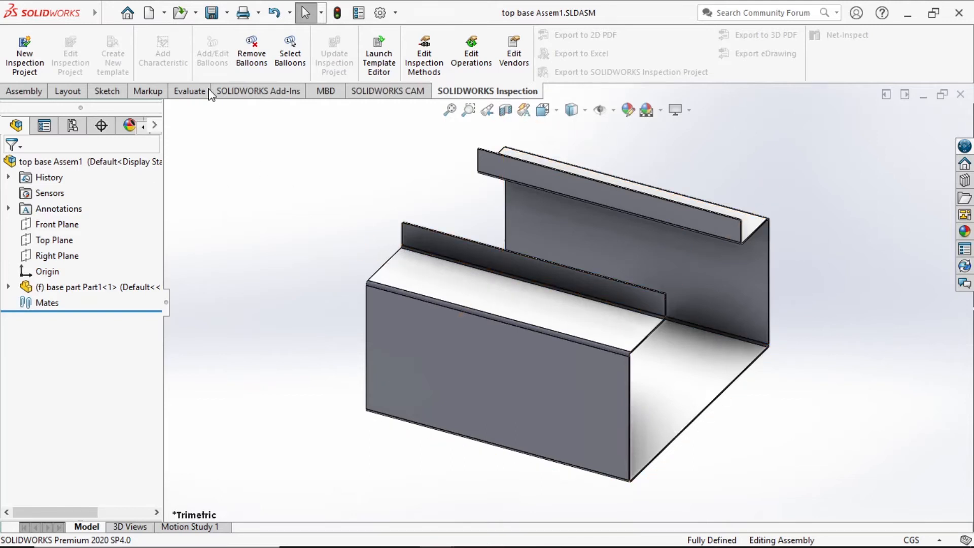
# Step: Tile the open assembly and part document windows horizontally
pyautogui.click(108, 14)
pyautogui.moveTo(192, 13)
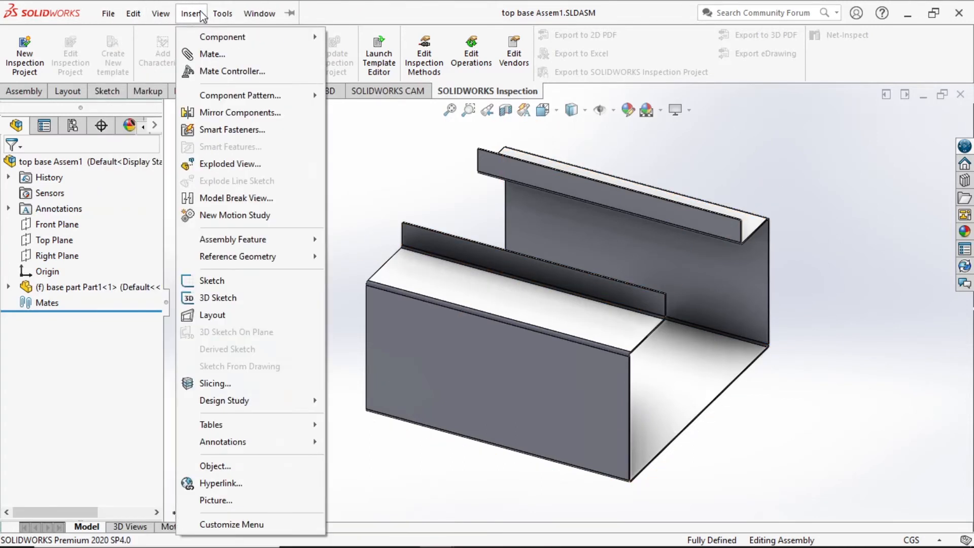
pyautogui.moveTo(259, 13)
pyautogui.click(293, 89)
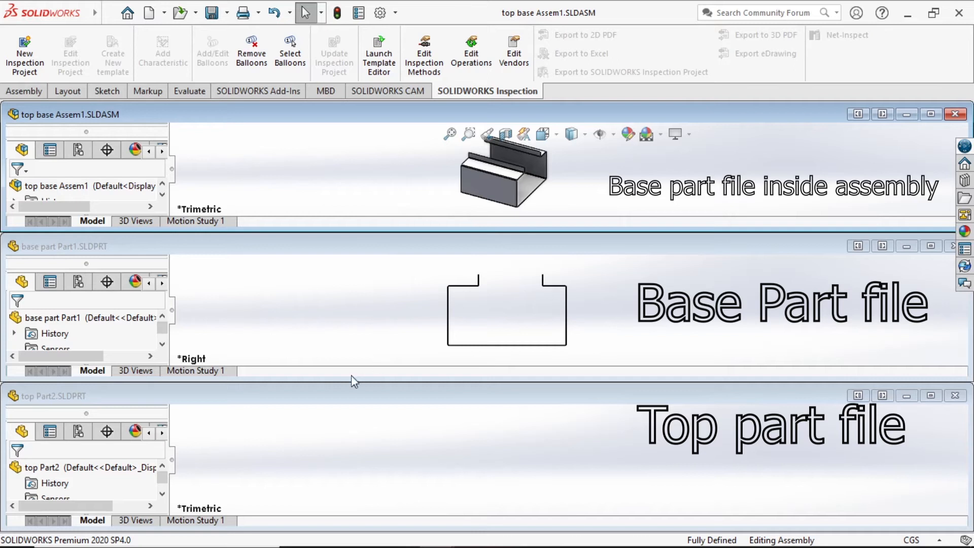
# Step: Insert top Part2 from its open window into the top base Assem1 assembly and maximize the assembly window
pyautogui.click(56, 475)
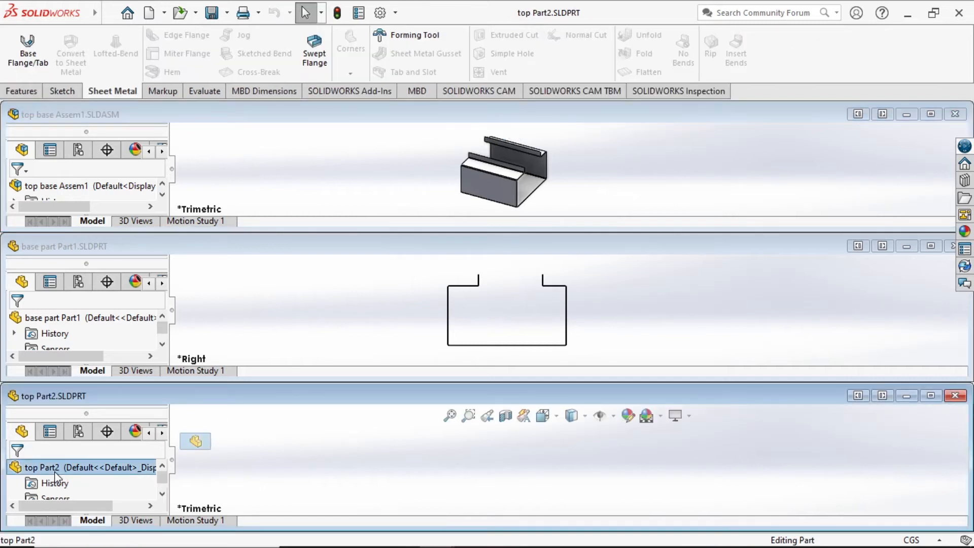
pyautogui.moveTo(56, 475); pyautogui.dragTo(310, 181)
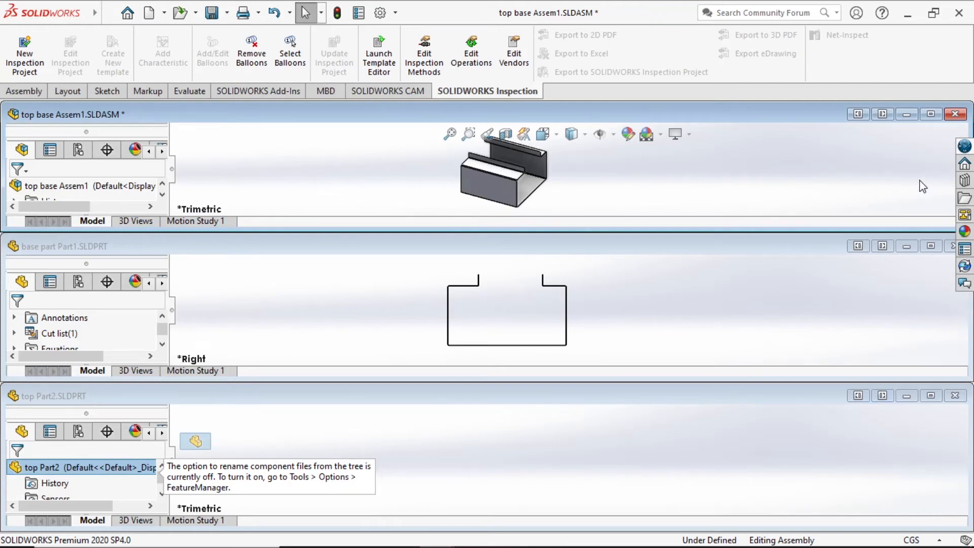
pyautogui.click(930, 114)
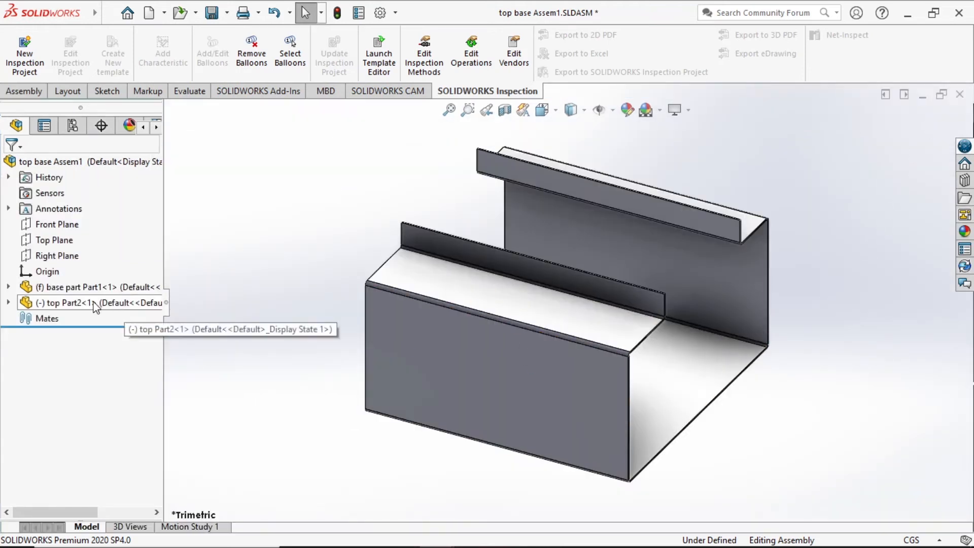
pyautogui.click(76, 299)
pyautogui.click(65, 286)
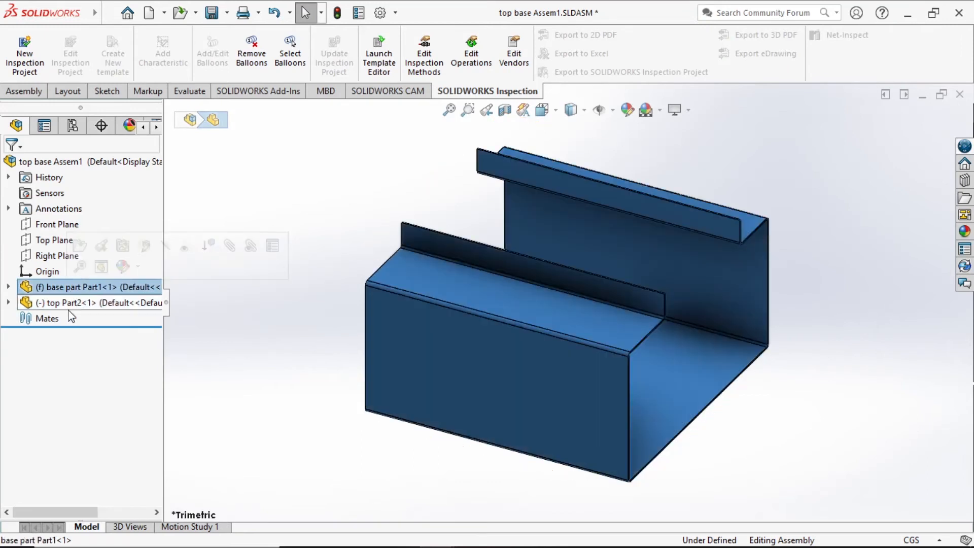
pyautogui.click(70, 302)
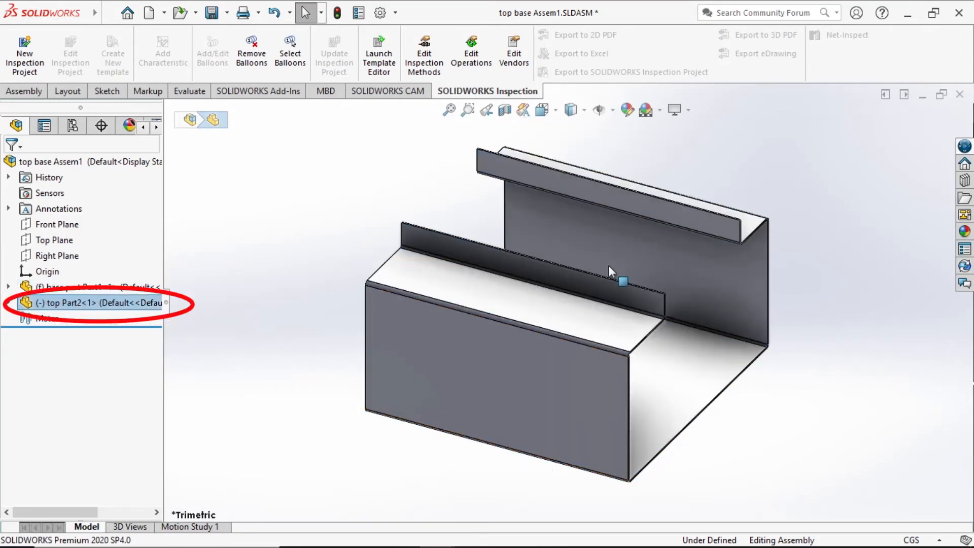
# Step: Add a coincident mate with aligned axes between the top Part2 origin and the assembly origin
pyautogui.click(9, 303)
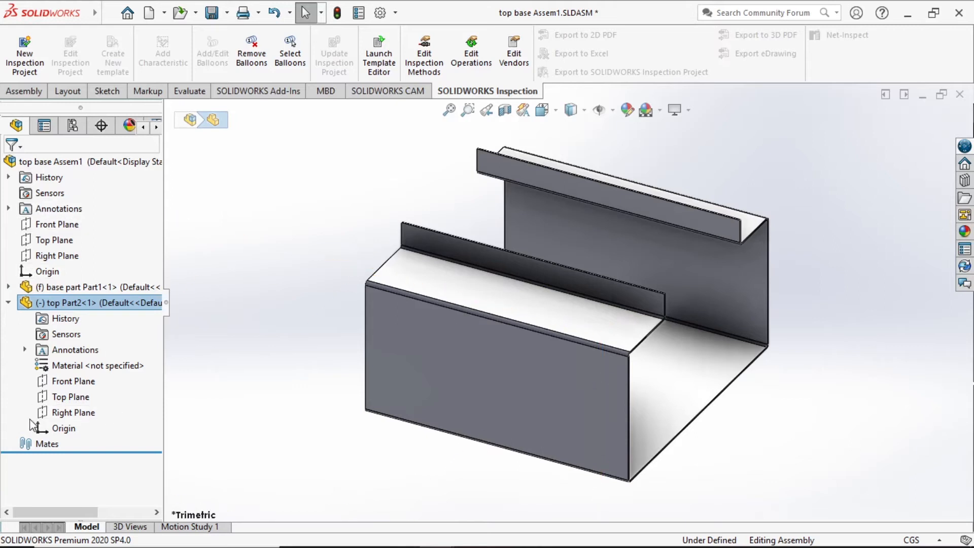
pyautogui.click(55, 428)
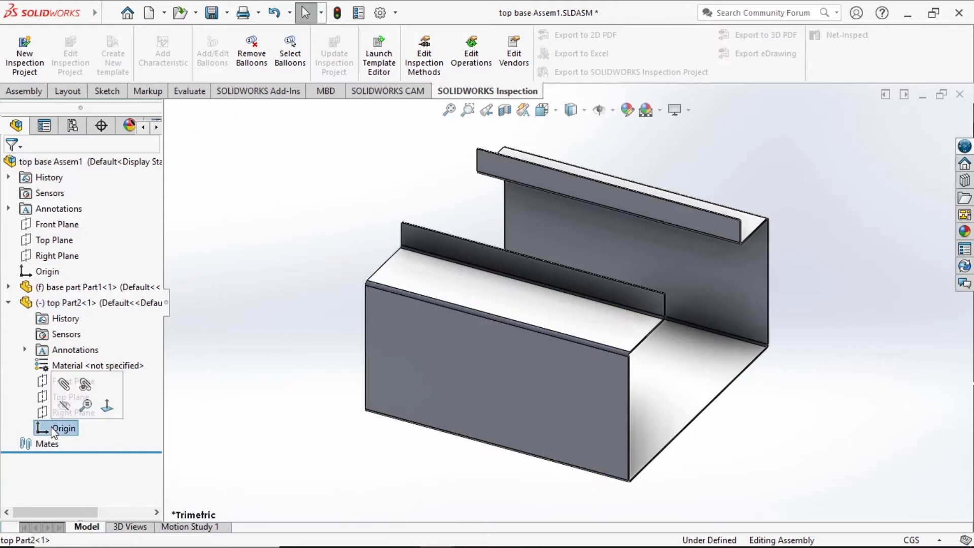
pyautogui.scroll(7, 318, 441)
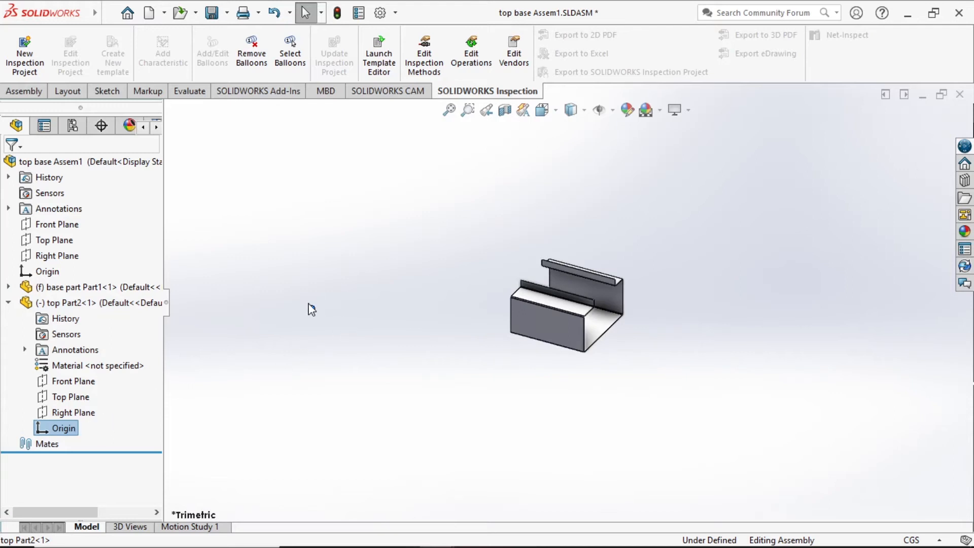
pyautogui.click(312, 309)
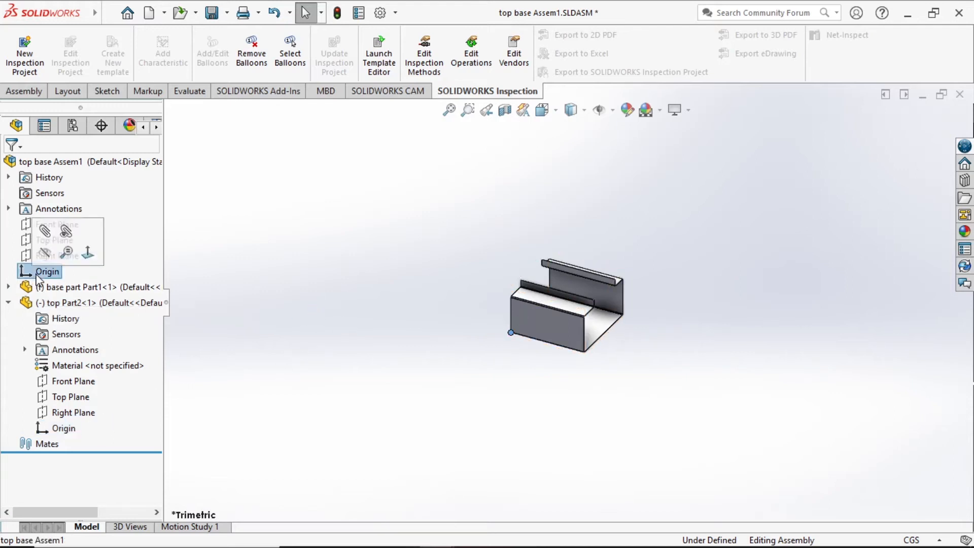
pyautogui.click(51, 431)
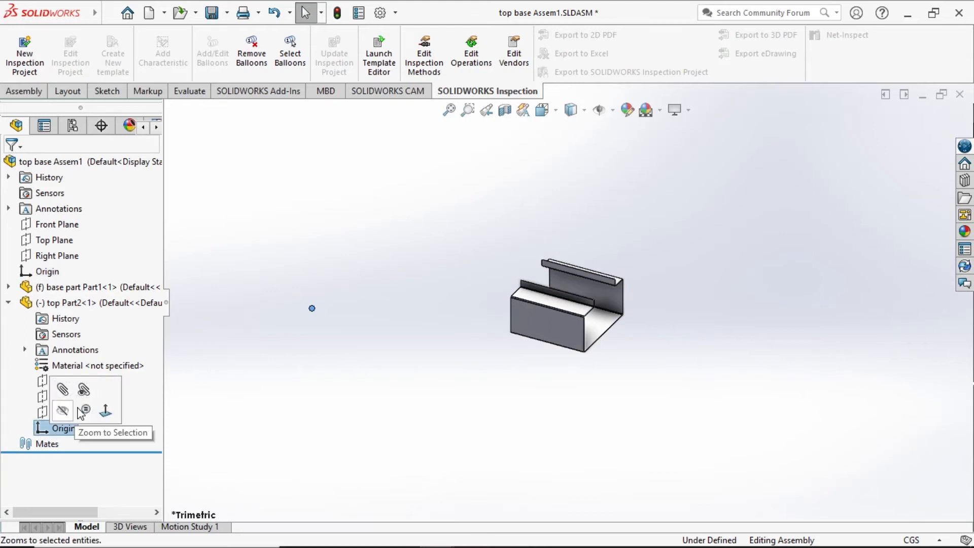
pyautogui.keyDown('ctrl'); pyautogui.click(37, 274); pyautogui.keyUp('ctrl')
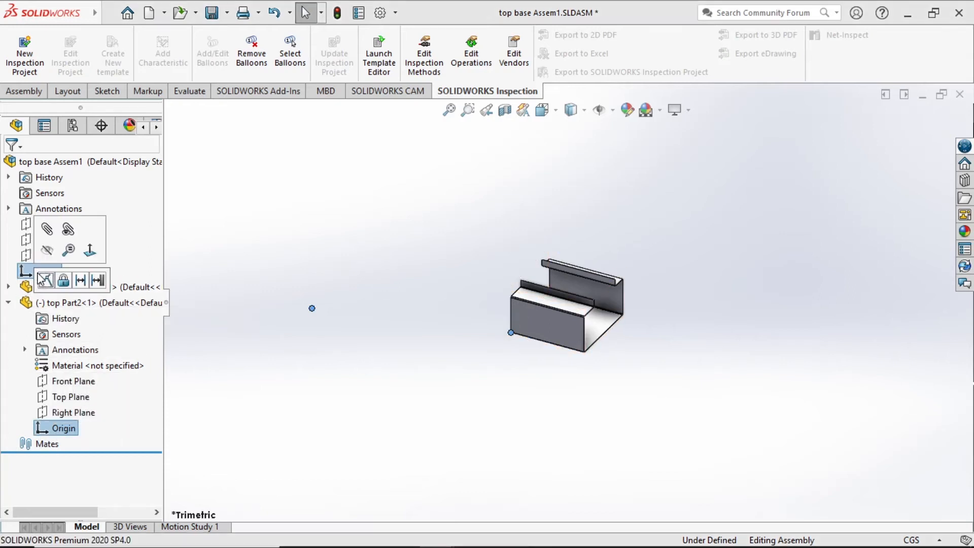
pyautogui.click(46, 231)
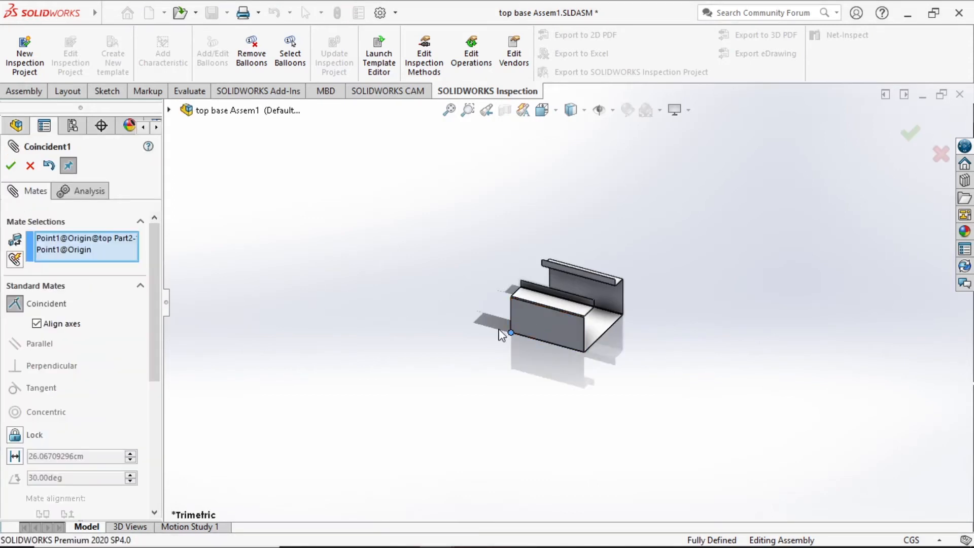
pyautogui.click(10, 166)
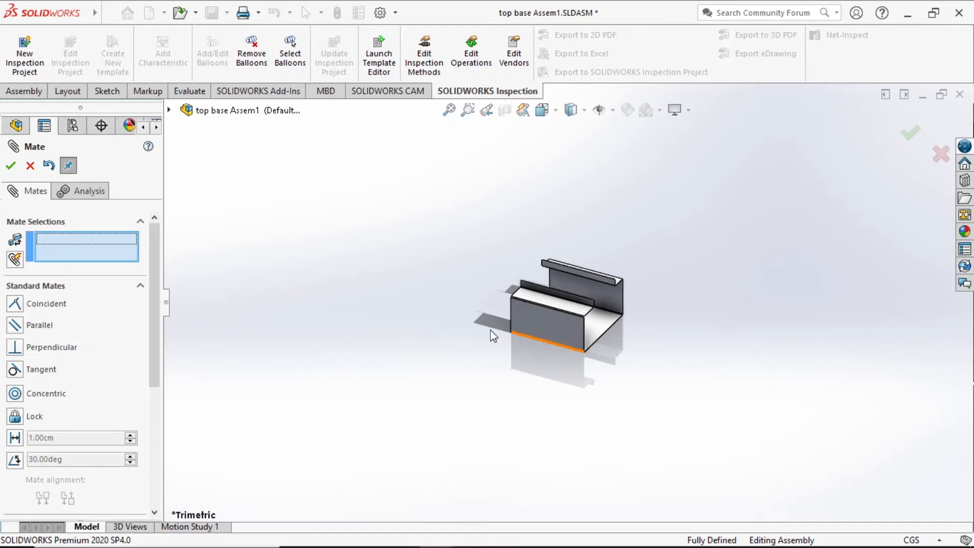
pyautogui.click(10, 166)
# Step: Review the definition of the coincident mate between the top Part2 origin and the assembly origin
pyautogui.scroll(-6, 582, 311)
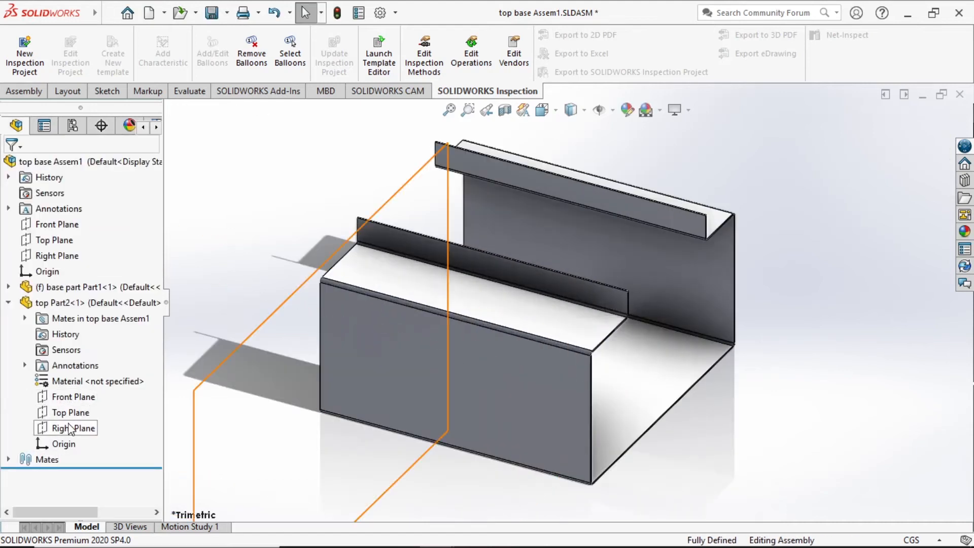
pyautogui.click(8, 459)
pyautogui.click(73, 475)
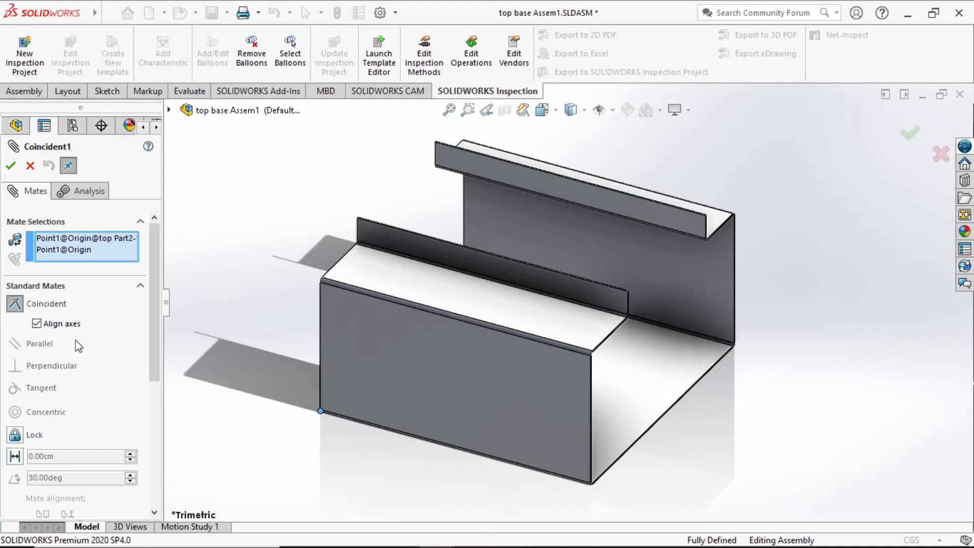
pyautogui.click(10, 165)
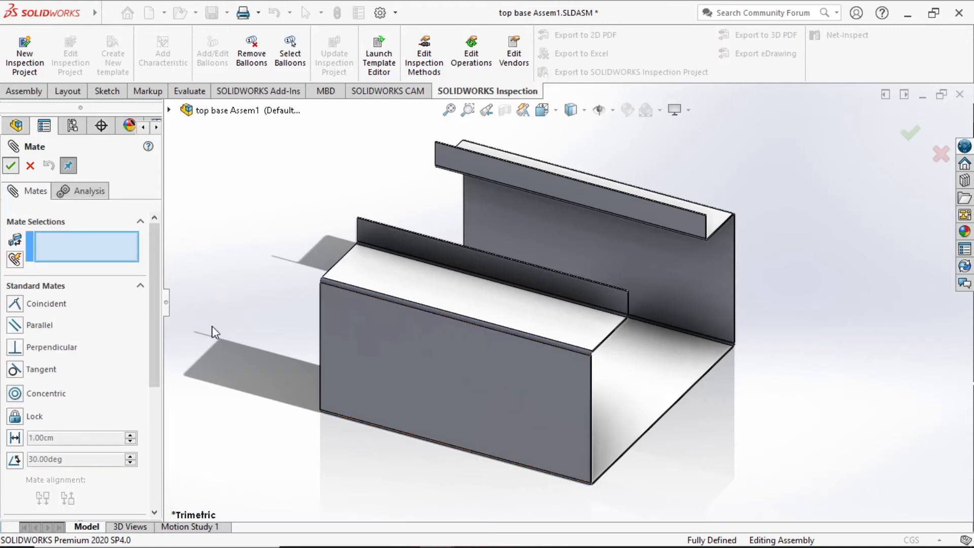
pyautogui.click(10, 165)
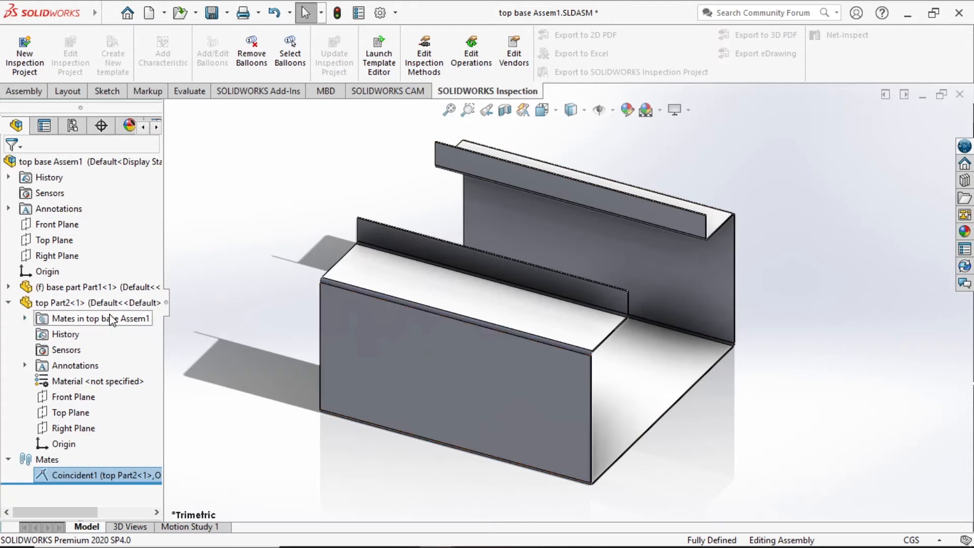
# Step: Start editing top Part2 in the context of the assembly and expand its feature list
pyautogui.click(8, 303)
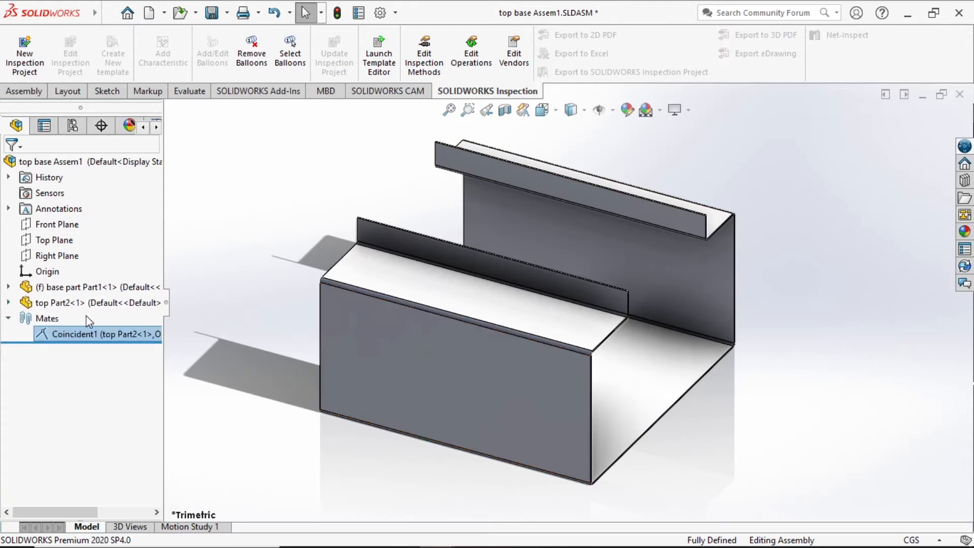
pyautogui.click(53, 302)
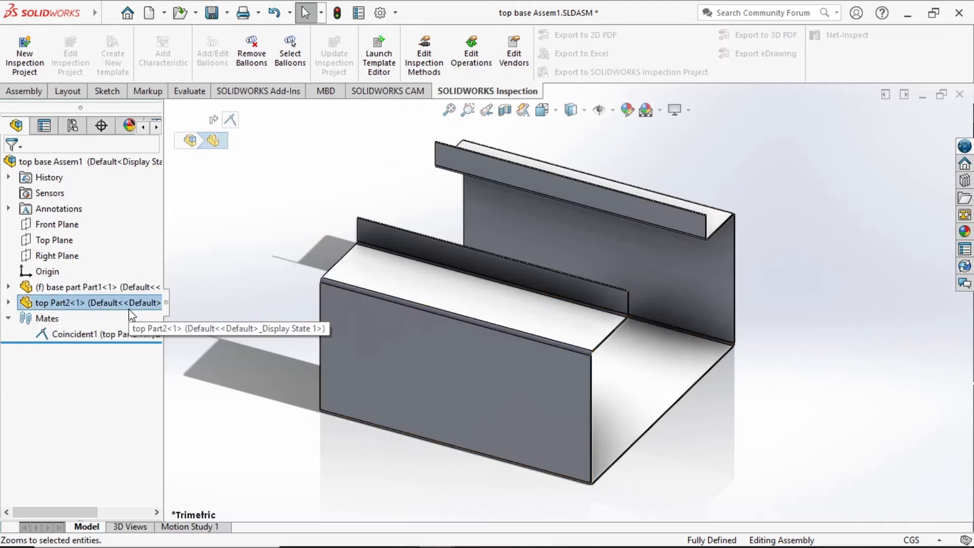
pyautogui.click(96, 313)
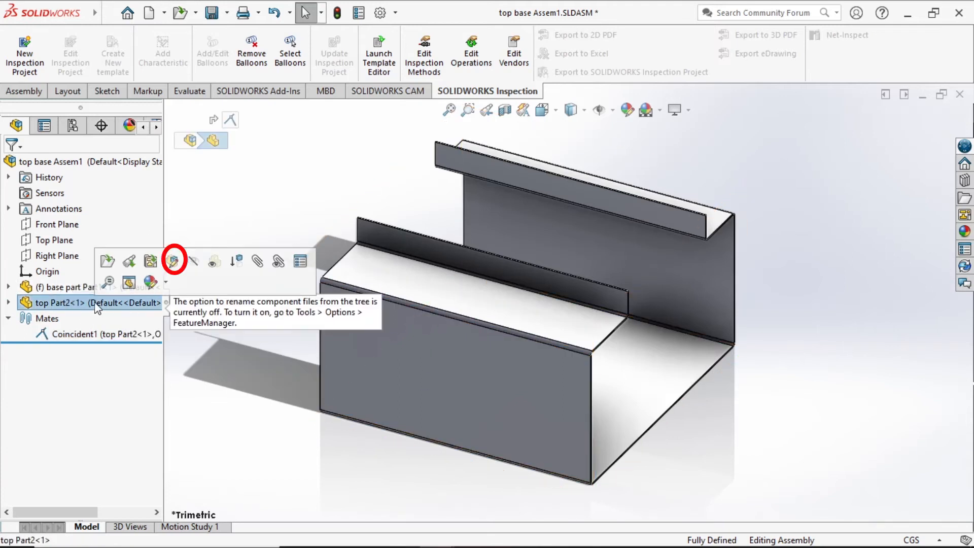
pyautogui.click(173, 262)
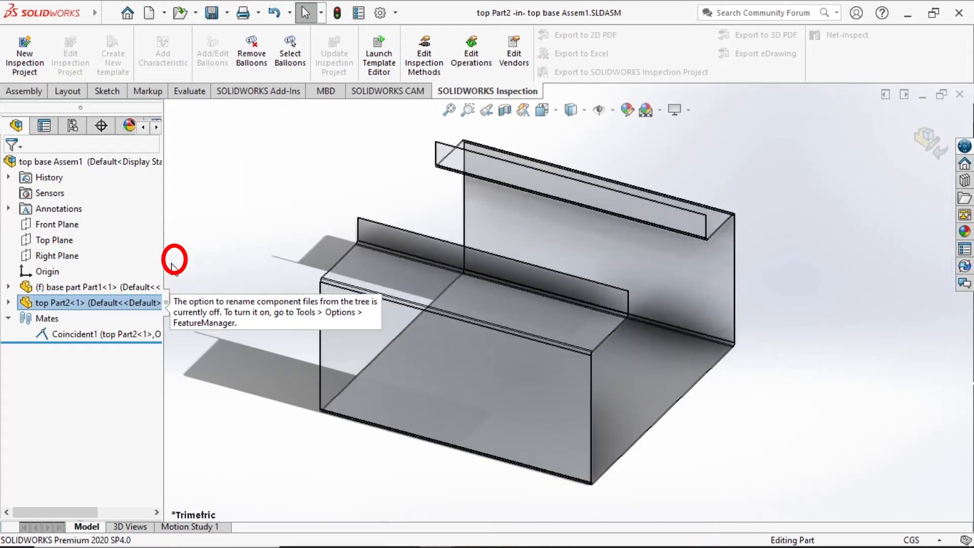
pyautogui.click(9, 303)
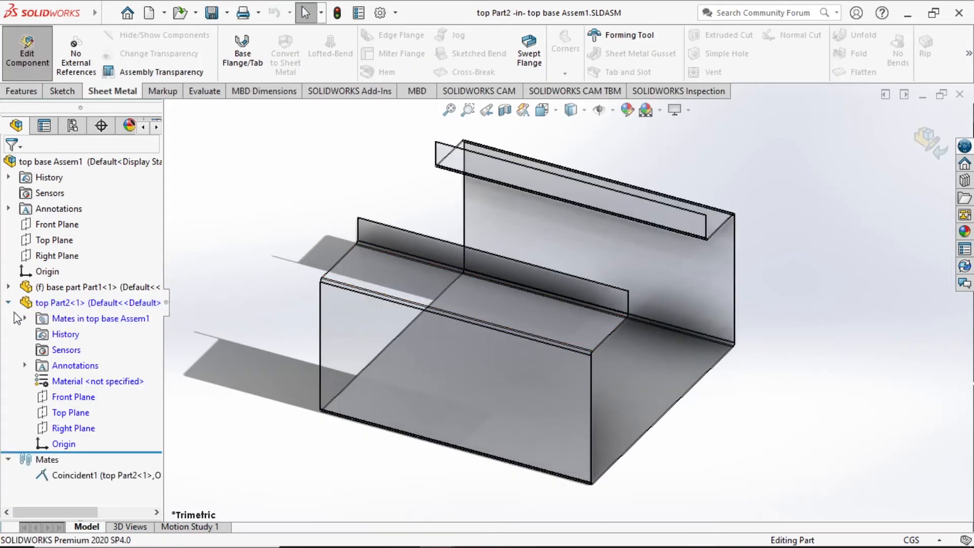
# Step: Start a sketch on the Right Plane of top Part2 and view it normal to the plane
pyautogui.click(56, 444)
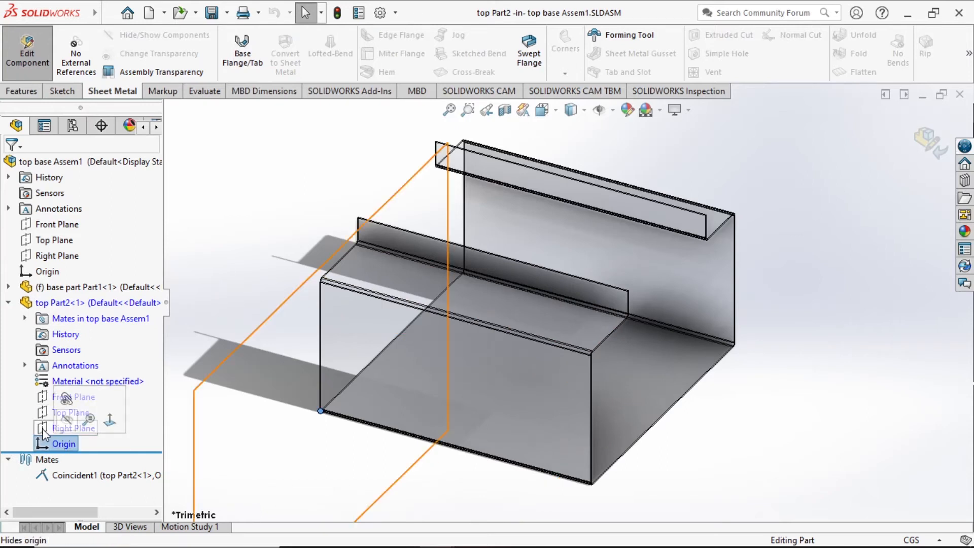
pyautogui.click(41, 428)
pyautogui.click(60, 417)
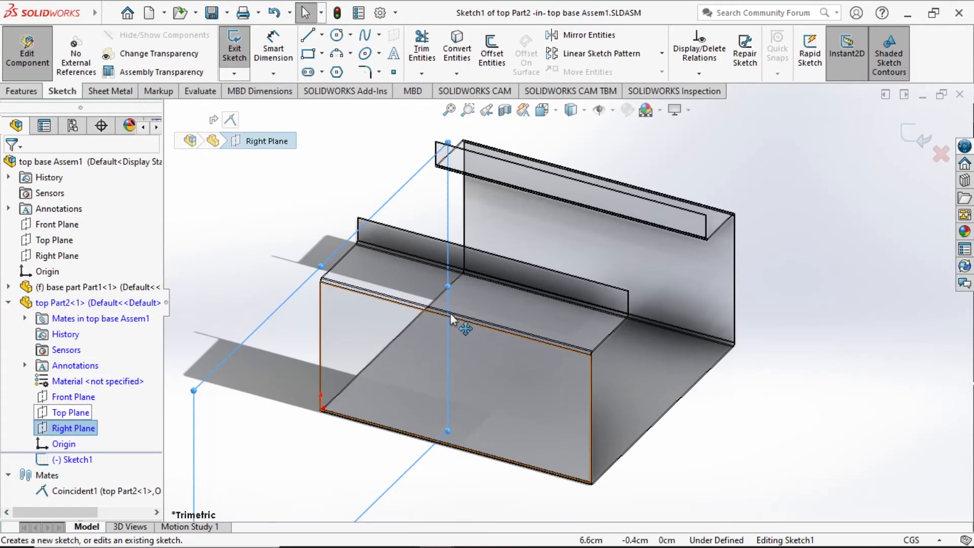
pyautogui.click(97, 428)
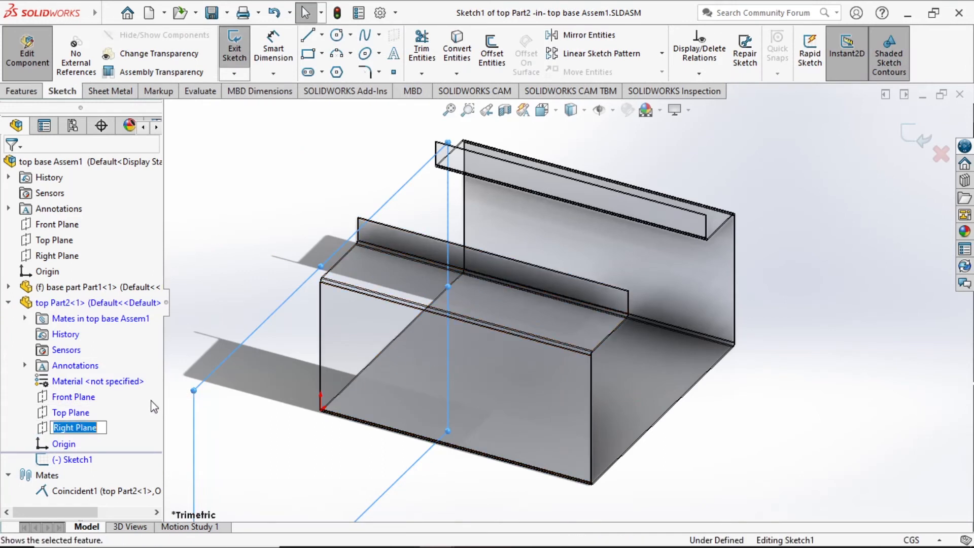
pyautogui.click(119, 407)
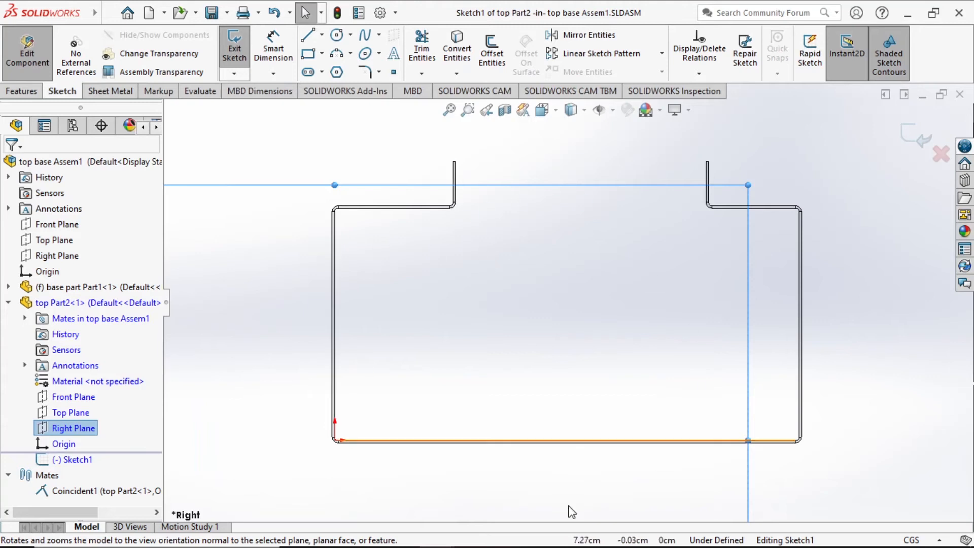
# Step: Sketch a three-line open profile over the base part's upright lips, with a left side about 0.93 cm high and a top line about 5.56 cm long
pyautogui.click(307, 35)
pyautogui.scroll(-3, 522, 227)
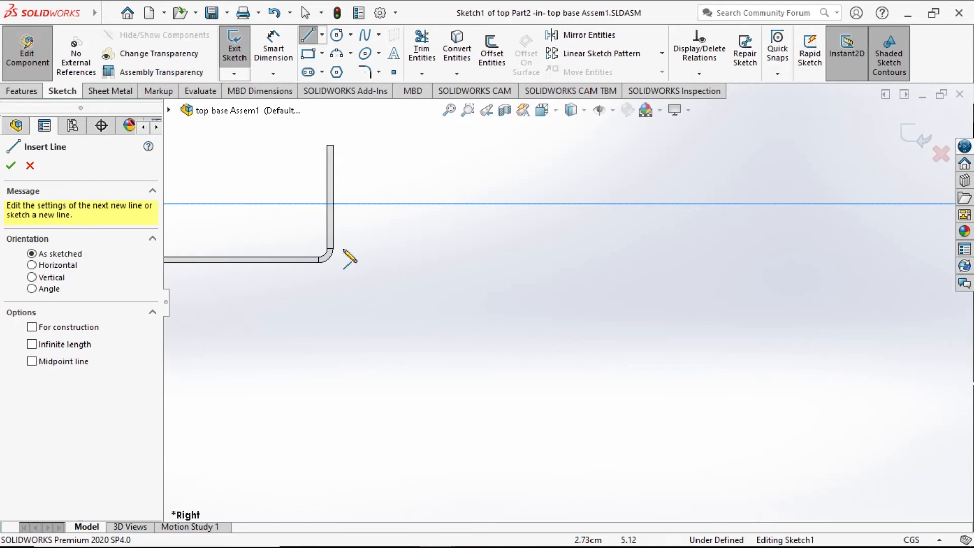
pyautogui.click(327, 249)
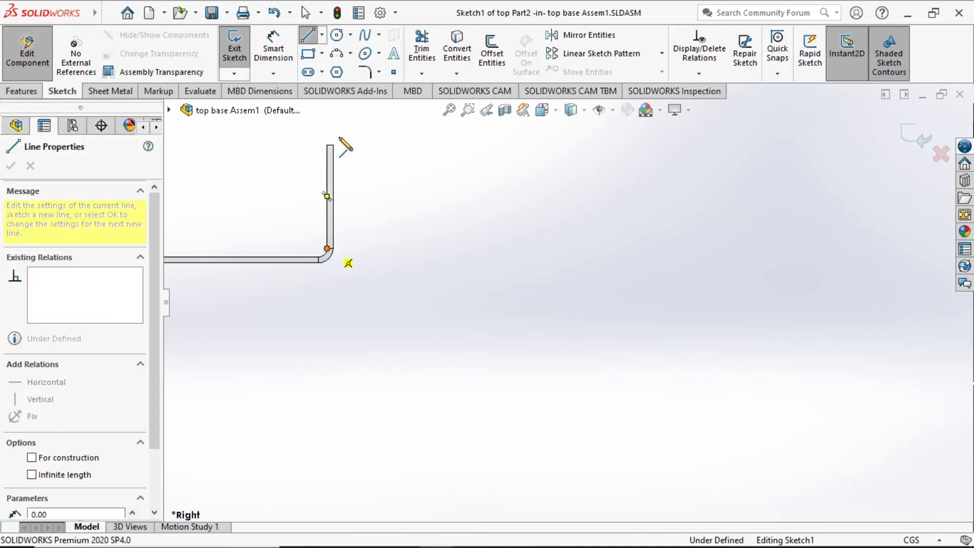
pyautogui.click(327, 139)
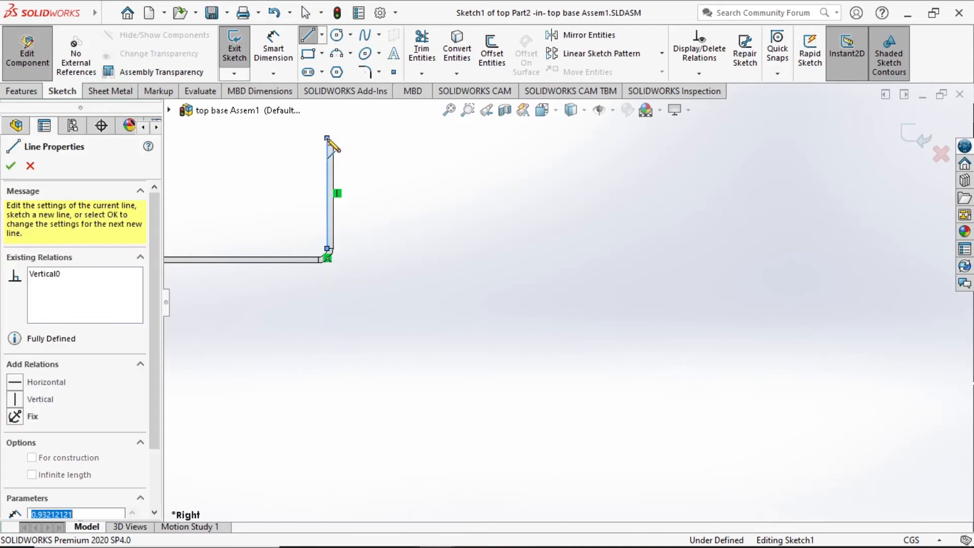
pyautogui.scroll(2, 913, 157)
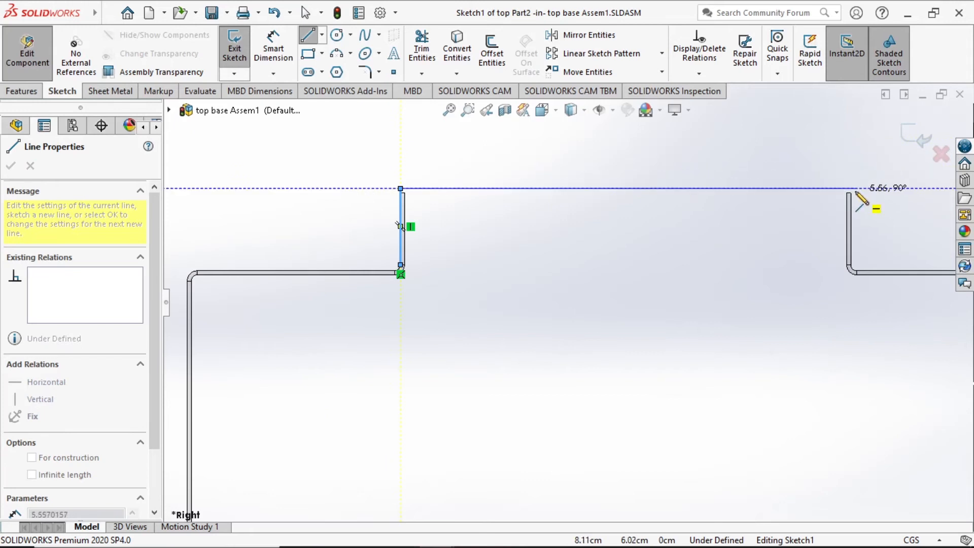
pyautogui.click(852, 188)
pyautogui.click(851, 264)
pyautogui.press('Escape')
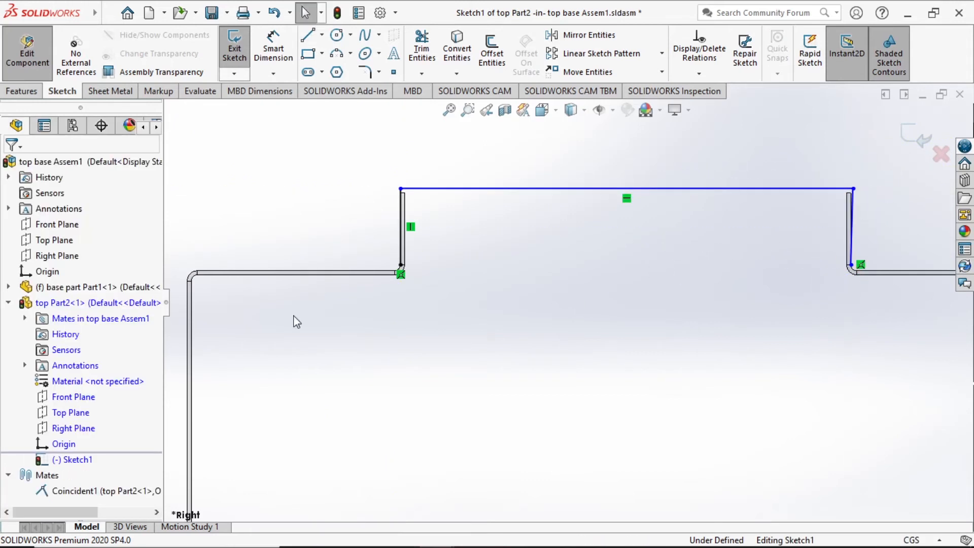
# Step: Examine closely how both side lines and corners of the sketched profile align with the base part's upright lips
pyautogui.scroll(-3, 832, 234)
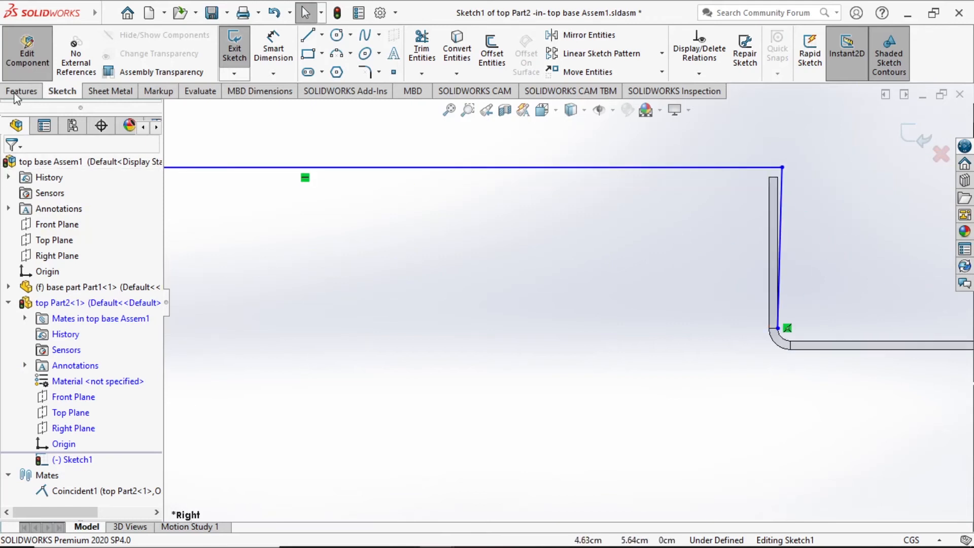
pyautogui.scroll(3, 276, 287)
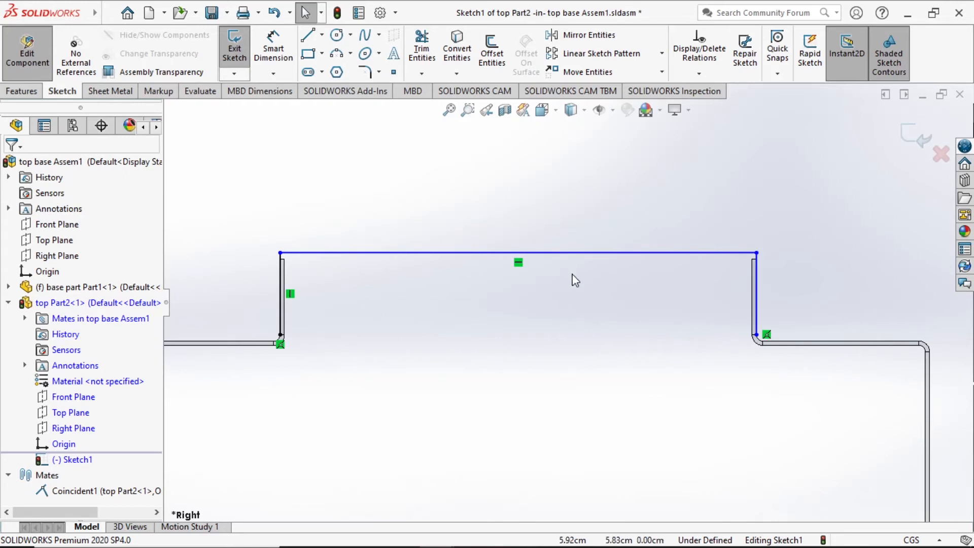
pyautogui.scroll(2, 574, 280)
pyautogui.scroll(-4, 348, 269)
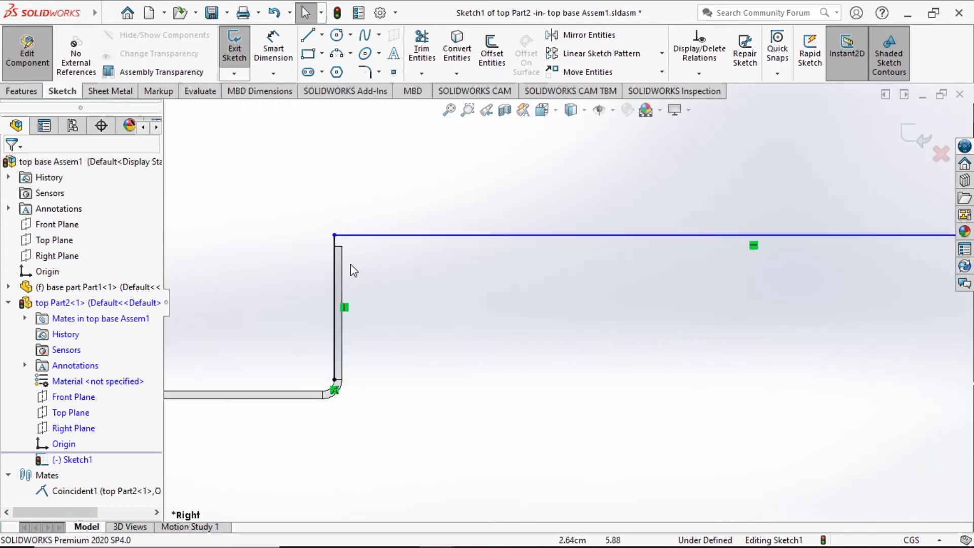
pyautogui.scroll(3, 583, 325)
pyautogui.scroll(-2, 756, 348)
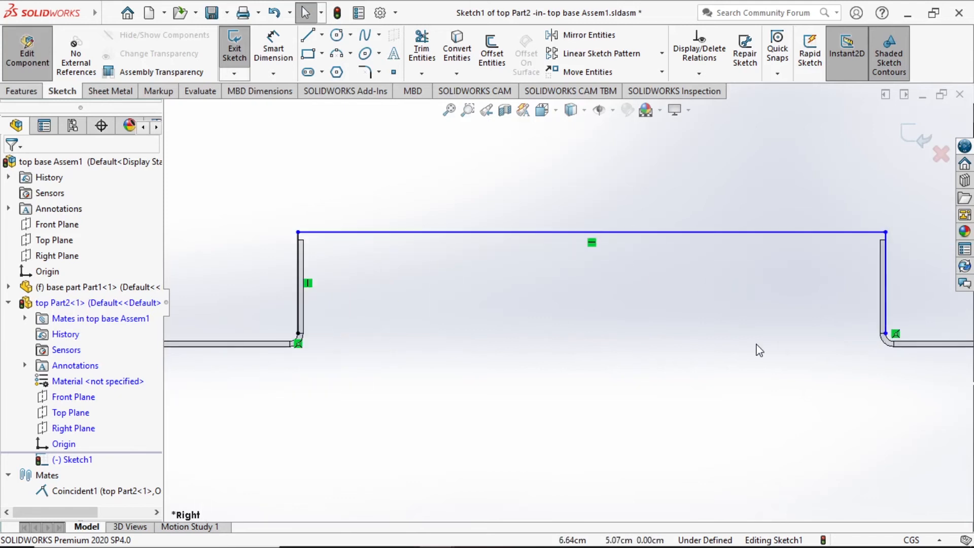
pyautogui.scroll(-3, 335, 276)
pyautogui.scroll(3, 715, 382)
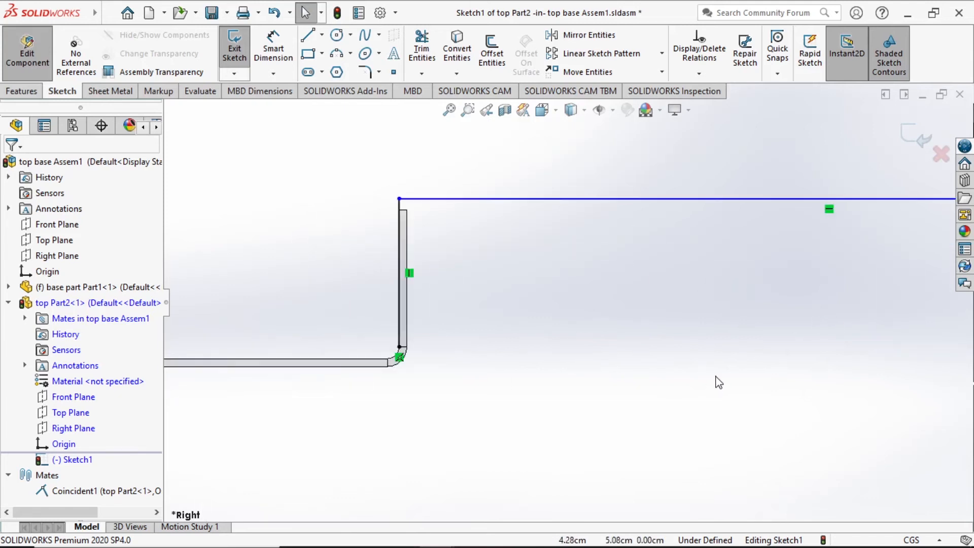
pyautogui.scroll(2, 839, 319)
pyautogui.scroll(-4, 750, 283)
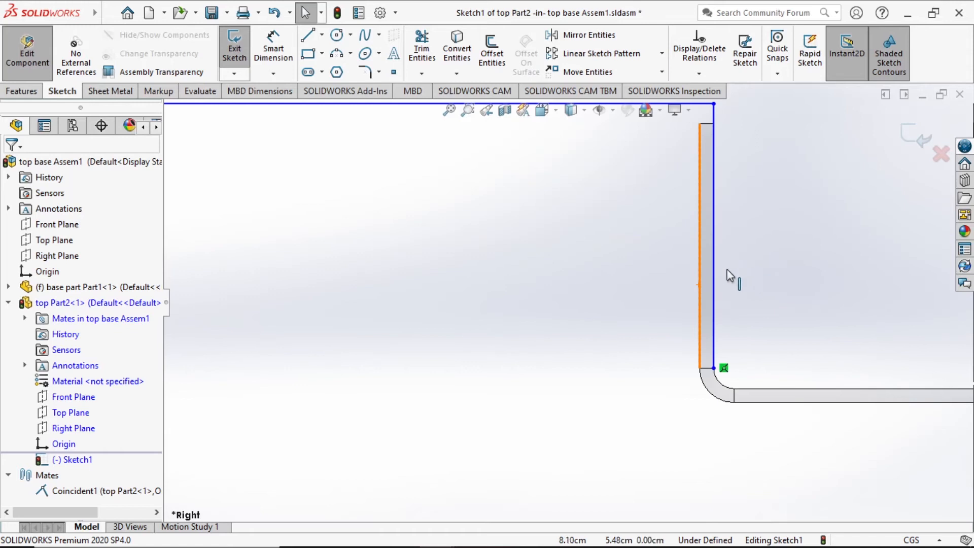
pyautogui.click(719, 277)
pyautogui.click(763, 286)
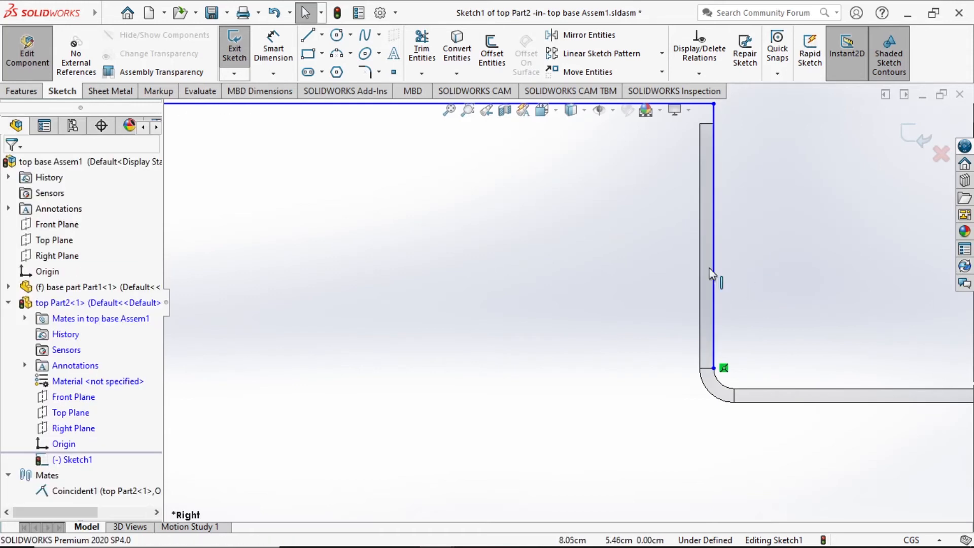
pyautogui.scroll(-3, 724, 256)
pyautogui.scroll(5, 696, 217)
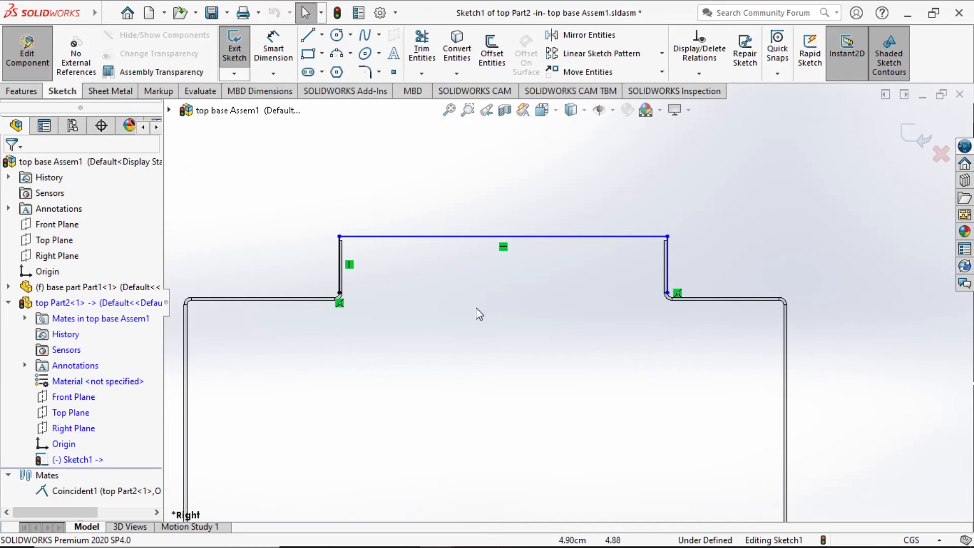
# Step: Inspect the open profile against the whole base part from an angled view and again normal to the sketch
pyautogui.scroll(4, 537, 361)
pyautogui.scroll(-2, 543, 365)
pyautogui.moveTo(543, 350)
pyautogui.mouseDown(button='middle')
pyautogui.moveTo(565, 326)
pyautogui.moveTo(537, 341)
pyautogui.moveTo(568, 343)
pyautogui.moveTo(547, 352)
pyautogui.mouseUp(button='middle')
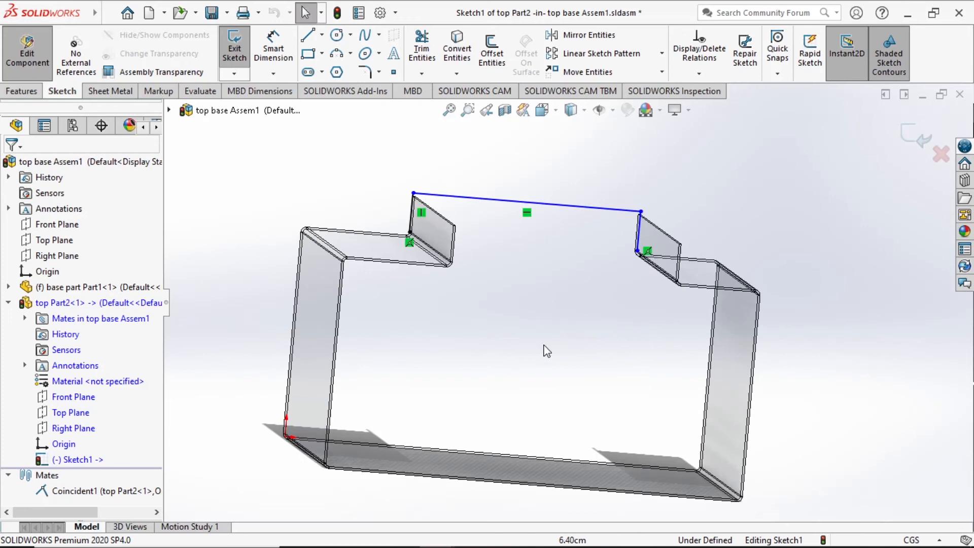
pyautogui.press('space')
pyautogui.click(508, 335)
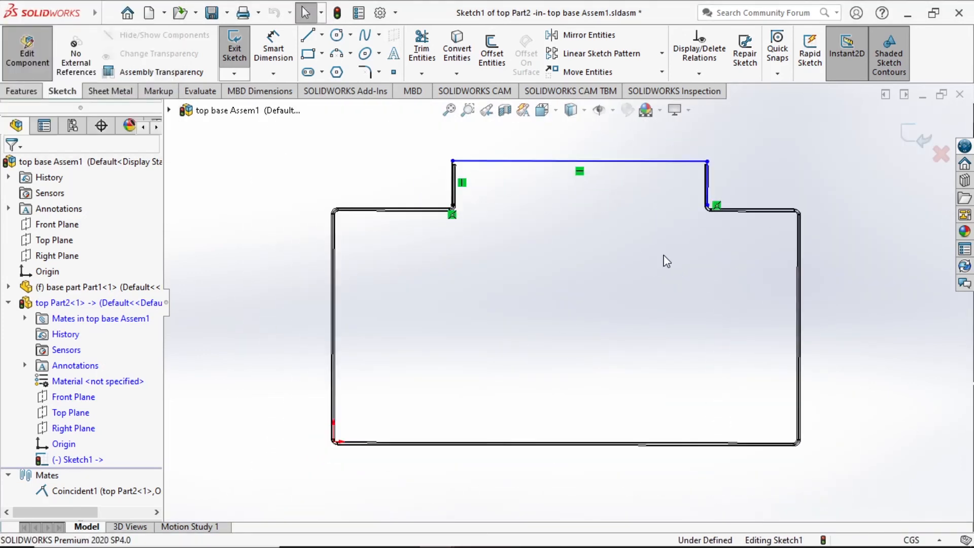
pyautogui.scroll(-3, 640, 184)
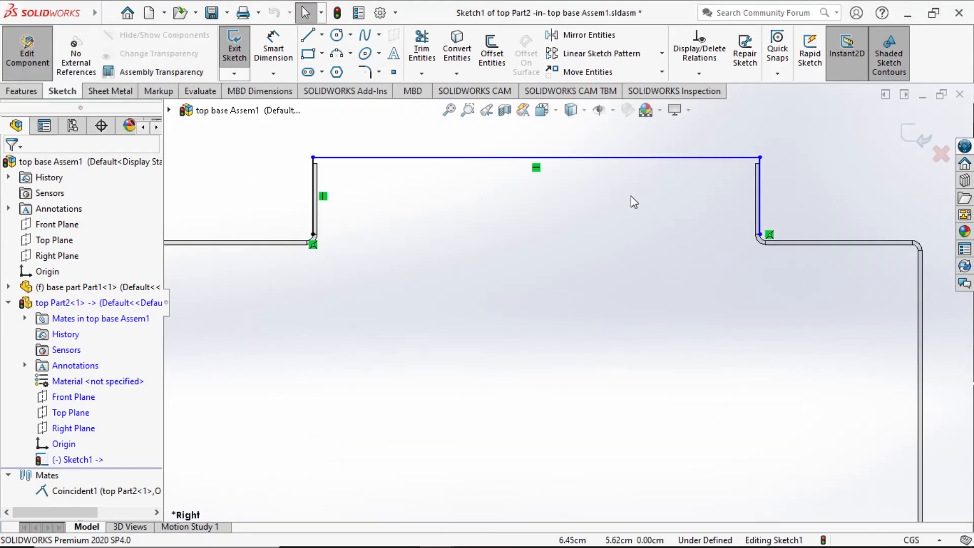
pyautogui.scroll(3, 564, 285)
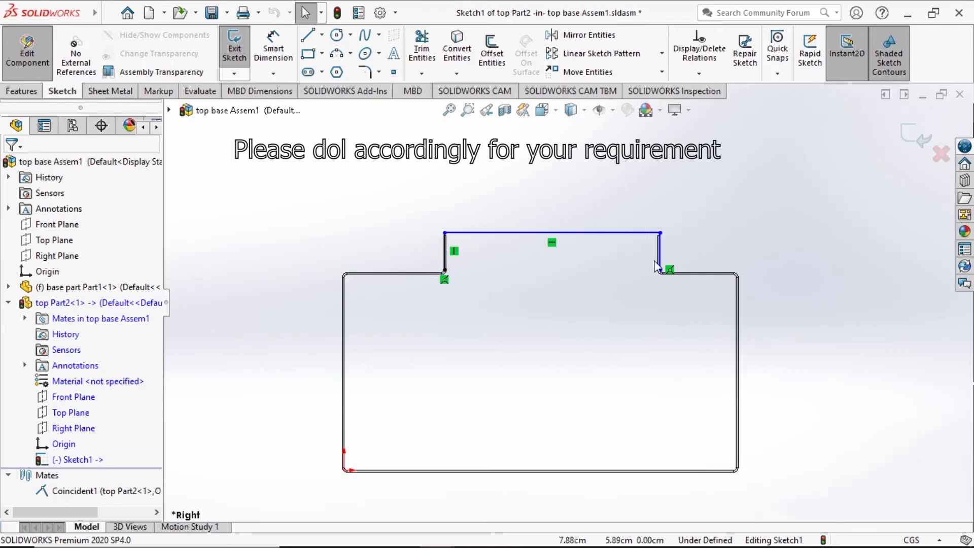
pyautogui.scroll(-5, 724, 228)
pyautogui.scroll(5, 571, 336)
pyautogui.scroll(-4, 577, 346)
pyautogui.scroll(2, 508, 343)
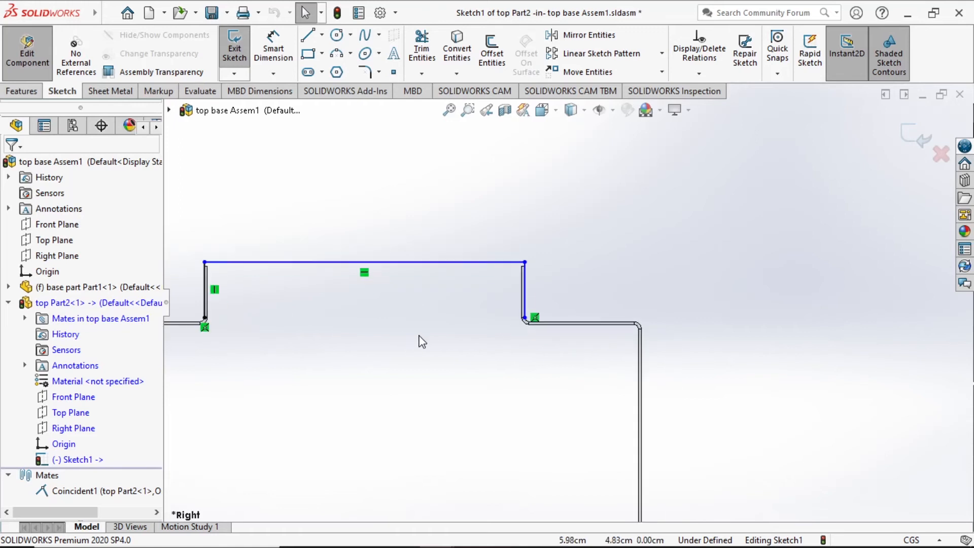
# Step: Add an Equal relation between the profile's left vertical line and the inner edge of the adjacent base part lip
pyautogui.scroll(-2, 249, 332)
pyautogui.scroll(-2, 350, 263)
pyautogui.scroll(-1, 349, 260)
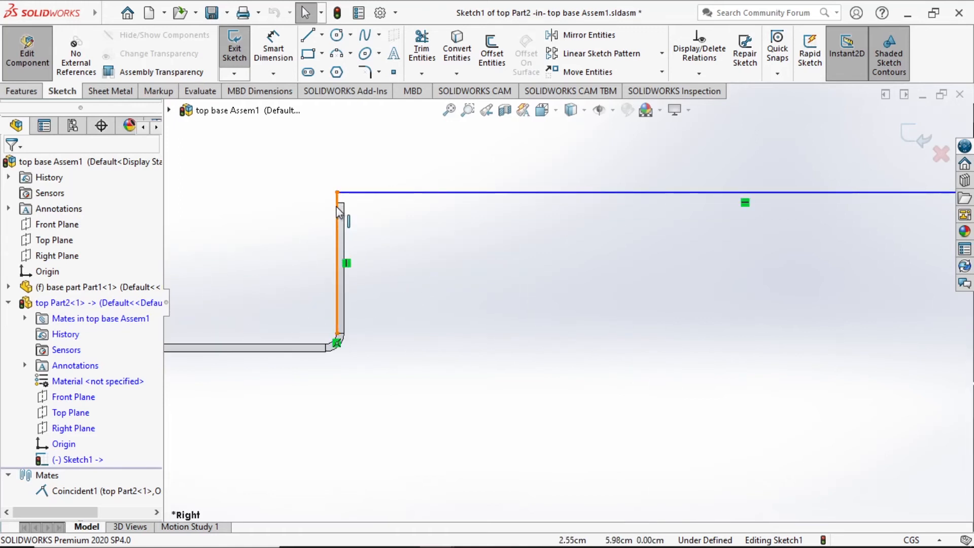
pyautogui.click(339, 229)
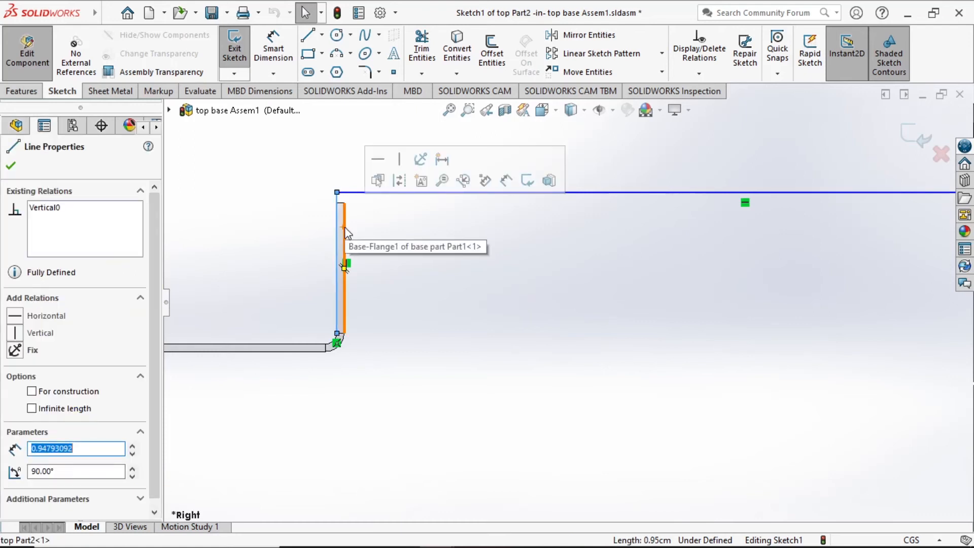
pyautogui.keyDown('ctrl'); pyautogui.click(346, 232); pyautogui.keyUp('ctrl')
pyautogui.click(15, 449)
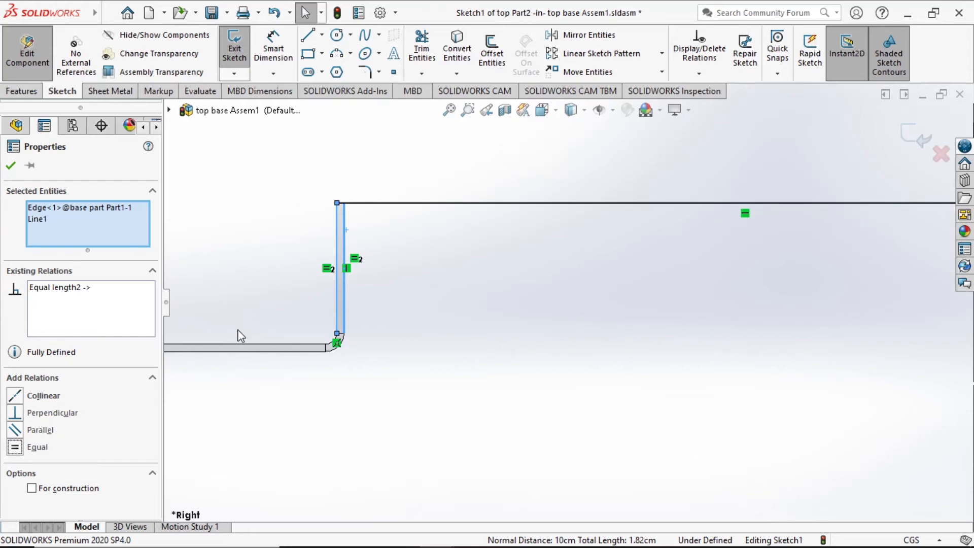
pyautogui.click(11, 167)
# Step: Check the relations available between the profile's right vertical line and the inner edge of the adjacent base part lip
pyautogui.scroll(5, 655, 336)
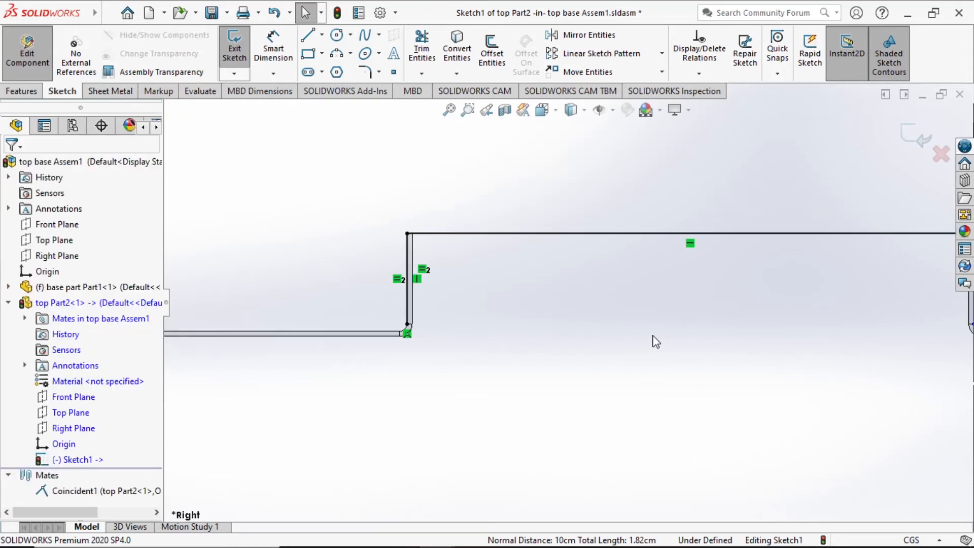
pyautogui.scroll(-4, 856, 302)
pyautogui.scroll(-4, 717, 293)
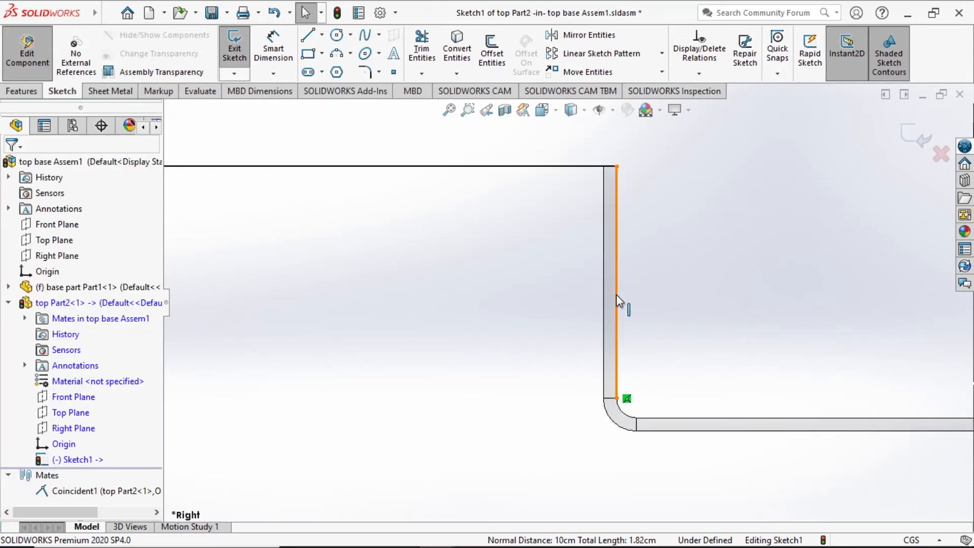
pyautogui.click(616, 299)
pyautogui.keyDown('ctrl'); pyautogui.click(604, 295); pyautogui.keyUp('ctrl')
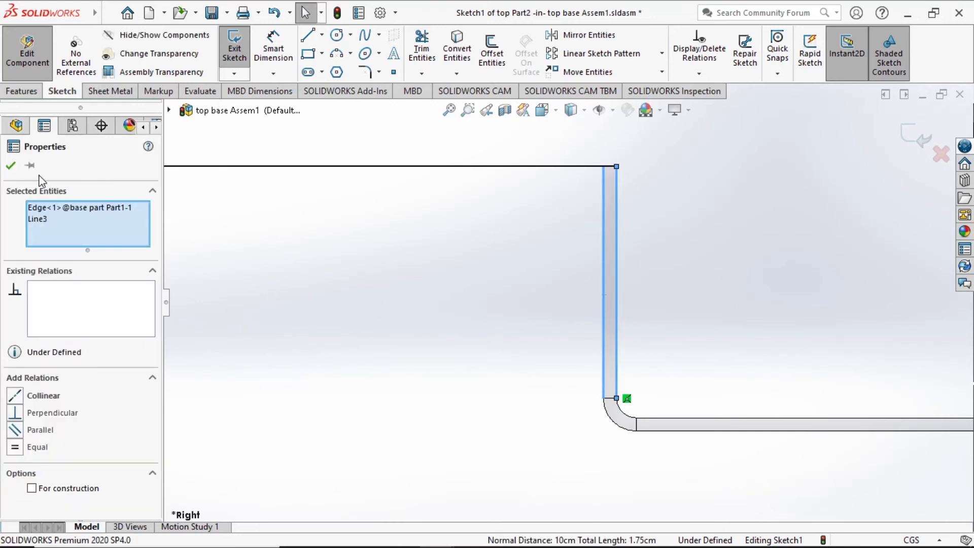
pyautogui.click(11, 167)
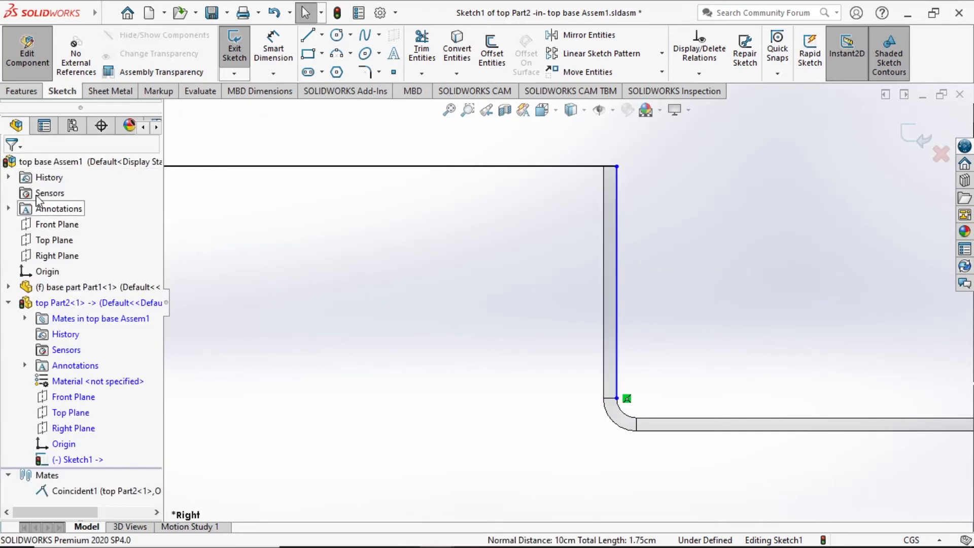
# Step: Review the constrained top profile, its relations and its fit over the base part's opening
pyautogui.scroll(4, 392, 301)
pyautogui.scroll(1, 444, 303)
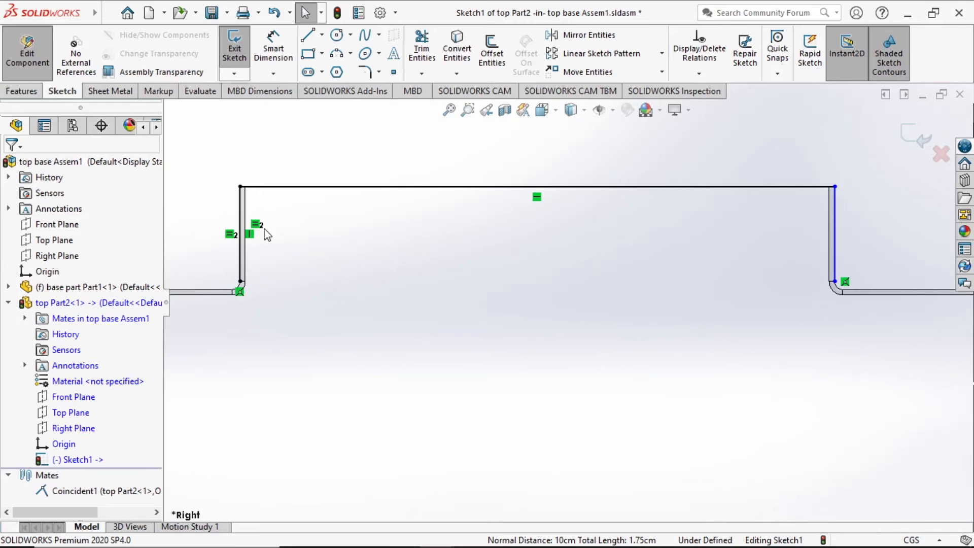
pyautogui.scroll(-2, 271, 259)
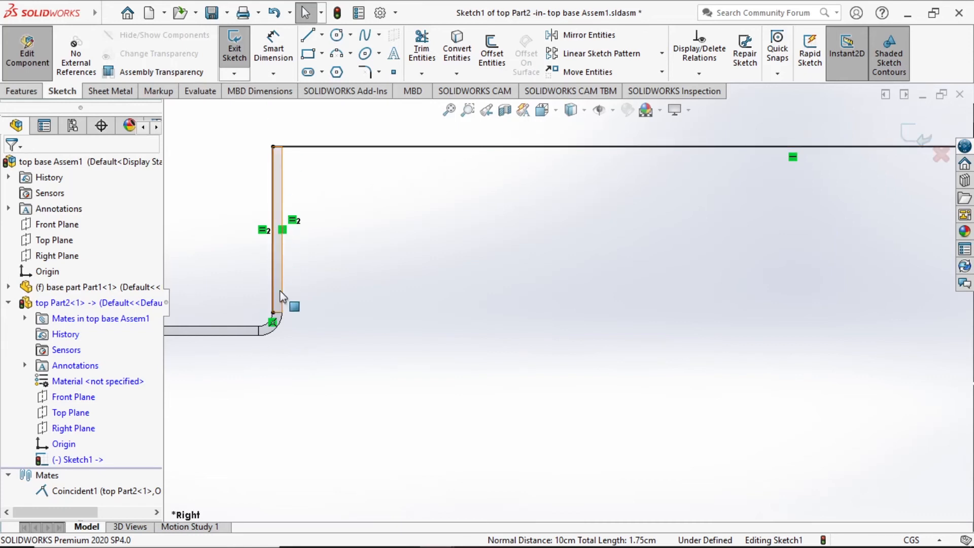
pyautogui.scroll(4, 355, 262)
pyautogui.scroll(5, 756, 318)
pyautogui.scroll(-2, 737, 419)
pyautogui.scroll(1, 720, 426)
pyautogui.scroll(-2, 677, 398)
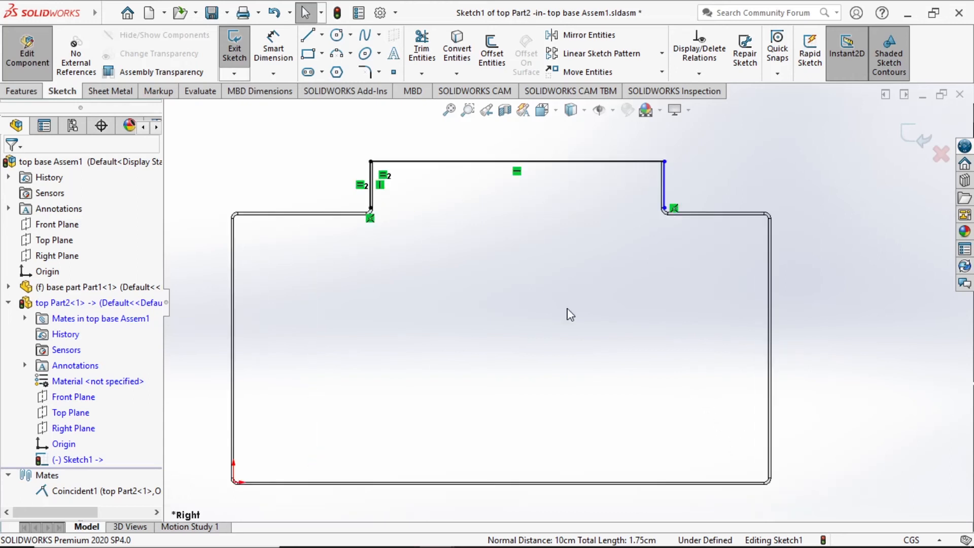
pyautogui.scroll(-1, 593, 181)
pyautogui.scroll(-3, 492, 161)
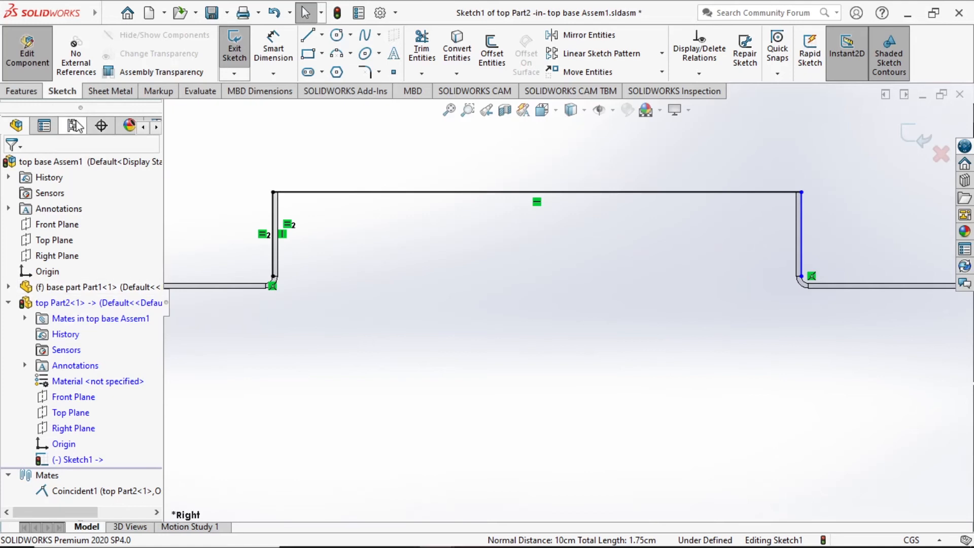
pyautogui.scroll(4, 465, 269)
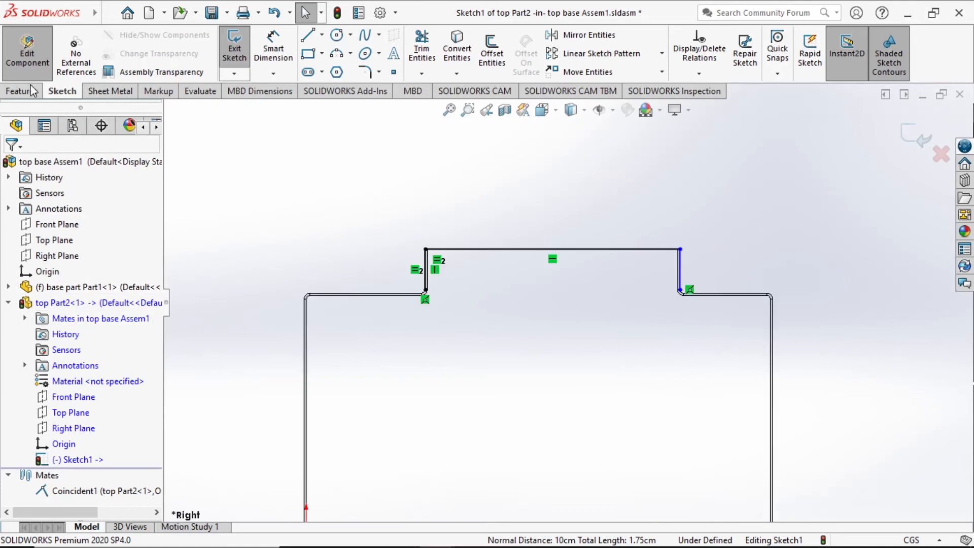
pyautogui.click(37, 63)
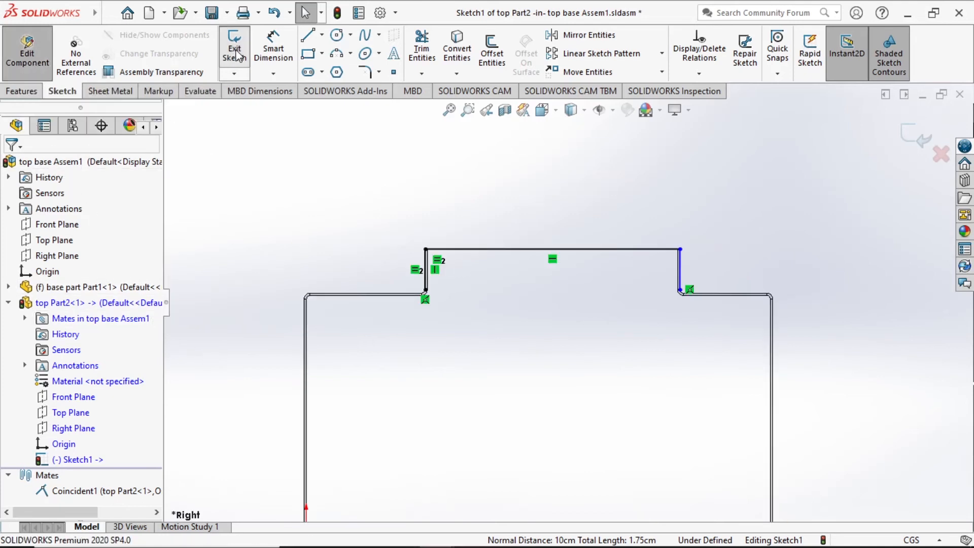
# Step: Start a Base Flange from the top profile with its end condition Up To Vertex, ending at the far vertical edge of the base part's lip
pyautogui.click(111, 91)
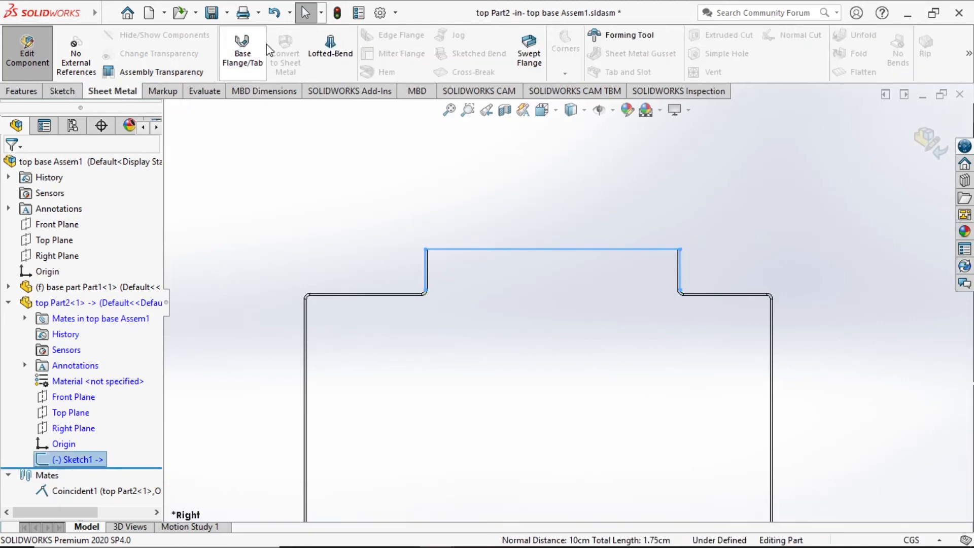
pyautogui.click(243, 52)
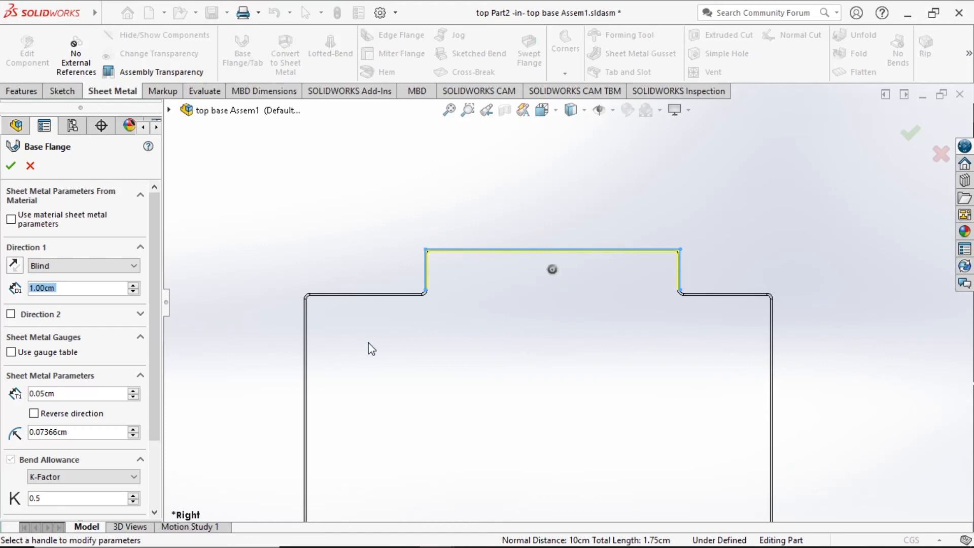
pyautogui.moveTo(785, 251); pyautogui.dragTo(749, 246, button='middle')
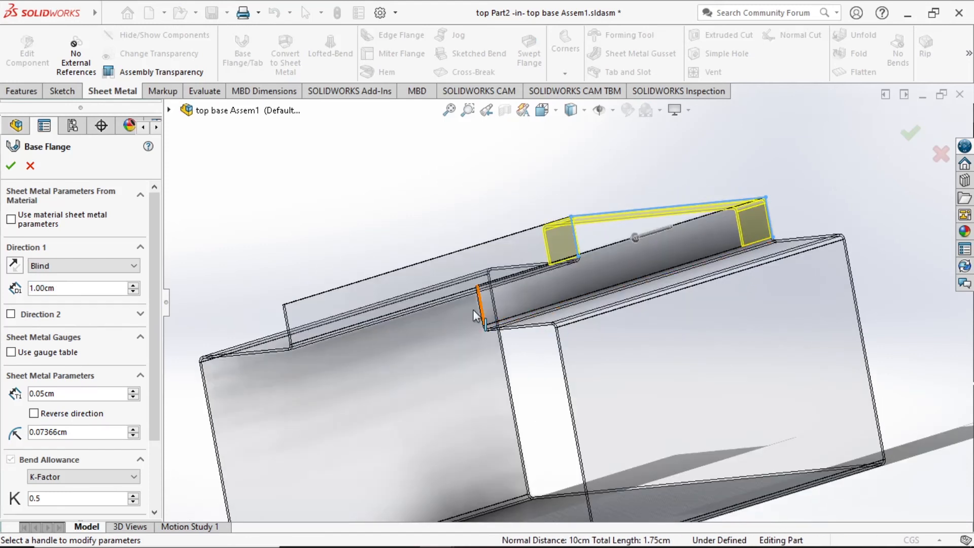
pyautogui.click(169, 109)
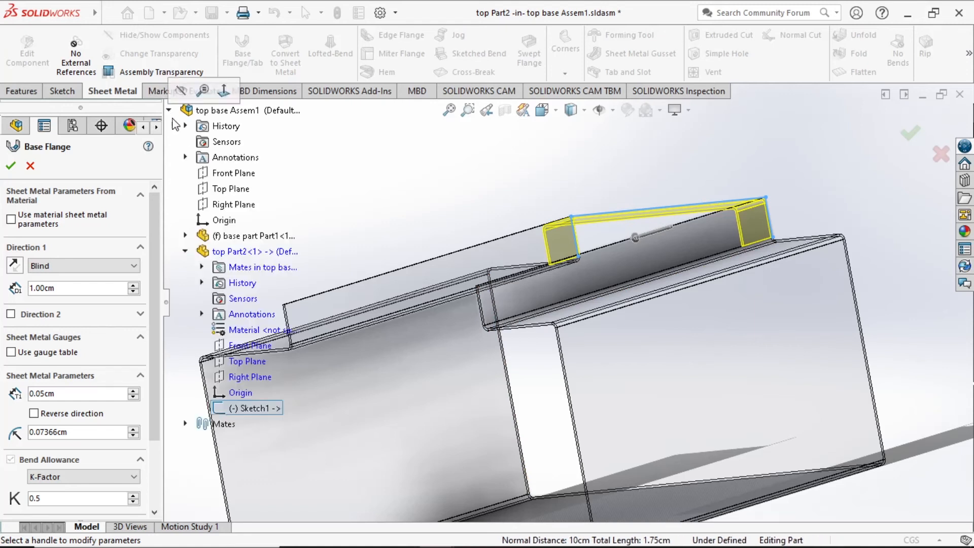
pyautogui.click(185, 235)
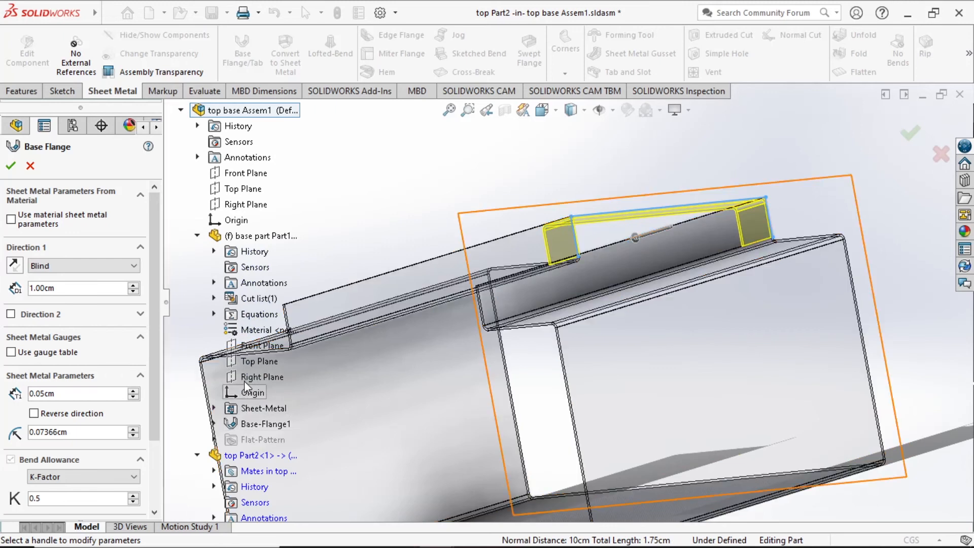
pyautogui.click(483, 316)
pyautogui.click(483, 317)
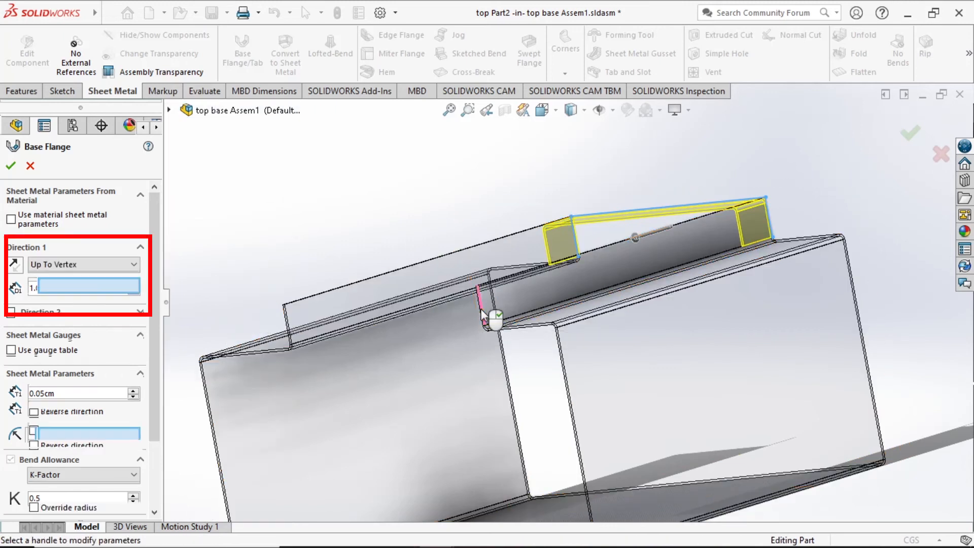
# Step: Check the flange preview against the ends of both base part lips and accept the base flange
pyautogui.scroll(-3, 480, 332)
pyautogui.moveTo(376, 314); pyautogui.dragTo(598, 213, button='middle')
pyautogui.scroll(-5, 648, 228)
pyautogui.scroll(2, 655, 276)
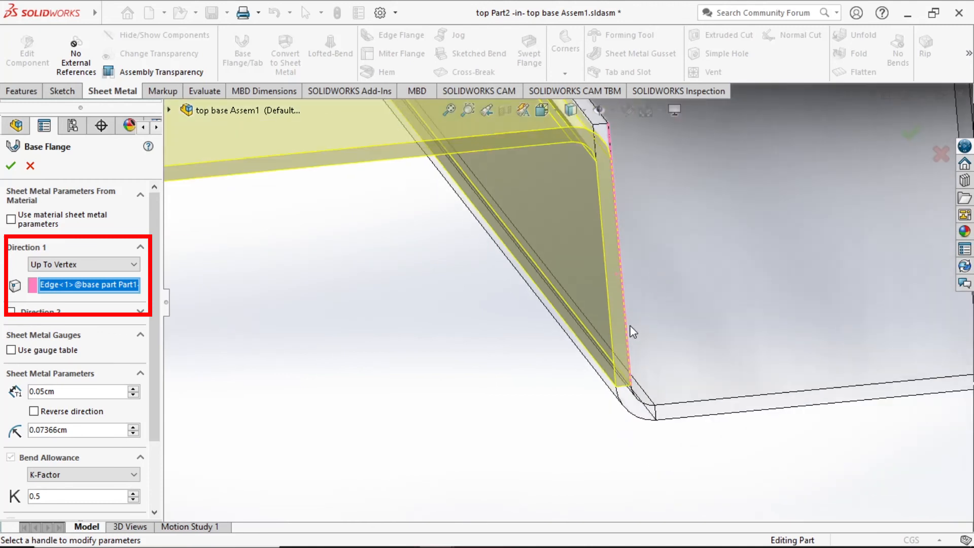
pyautogui.scroll(2, 662, 339)
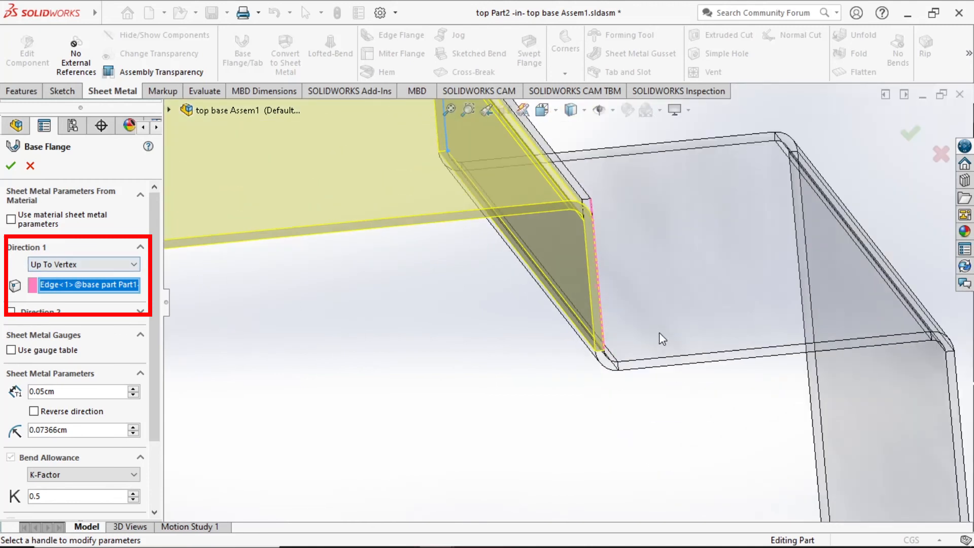
pyautogui.scroll(4, 453, 274)
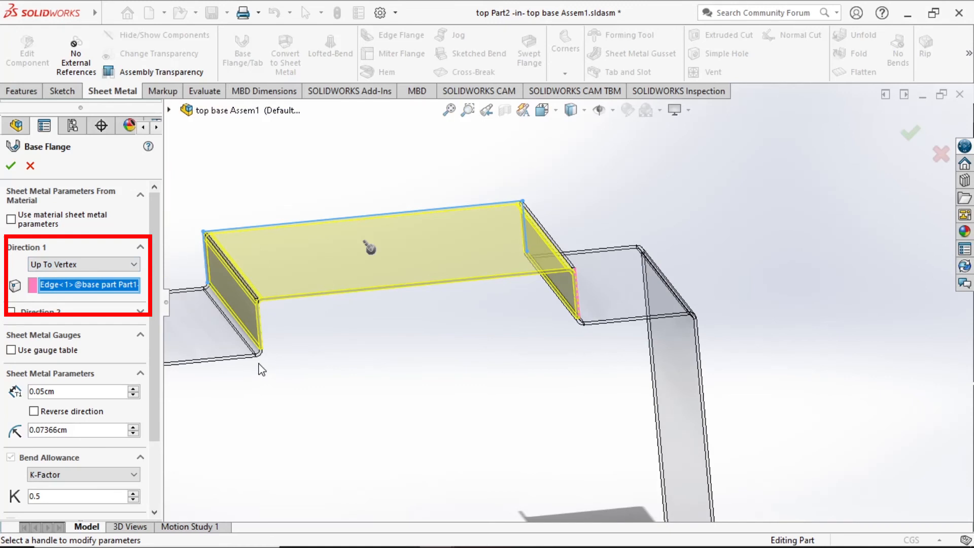
pyautogui.moveTo(294, 180); pyautogui.dragTo(360, 228, button='middle')
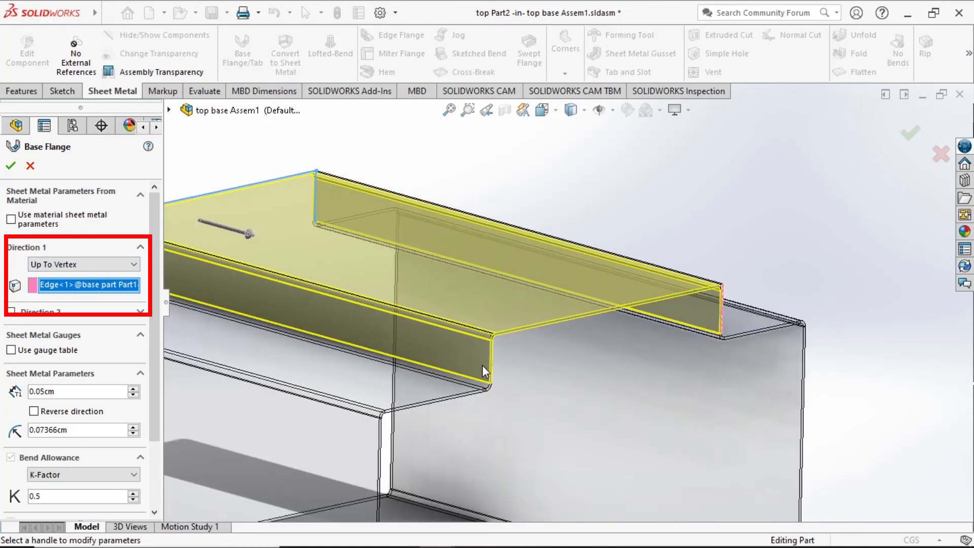
pyautogui.scroll(3, 516, 380)
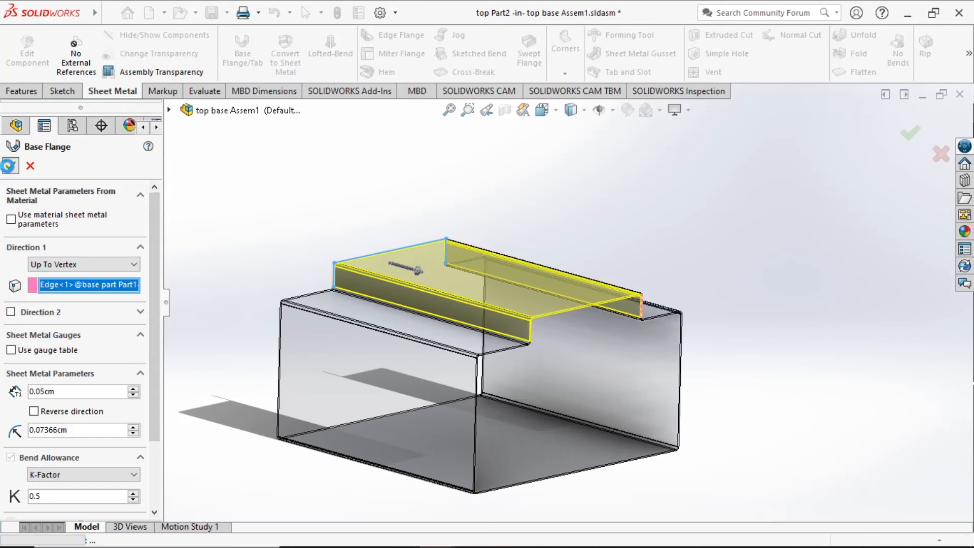
pyautogui.click(10, 166)
# Step: Save the model and finish editing the top part, returning to the assembly
pyautogui.scroll(5, 698, 330)
pyautogui.scroll(3, 463, 338)
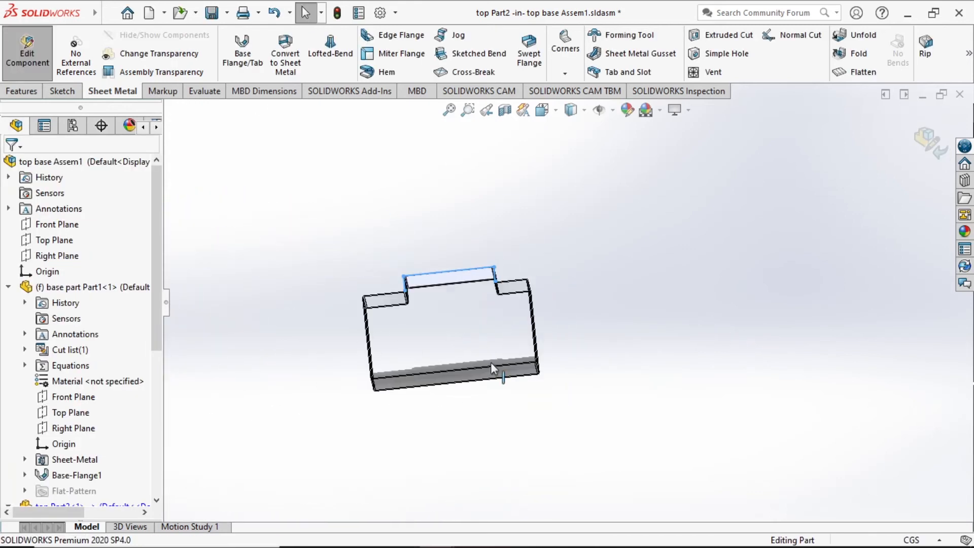
pyautogui.scroll(-2, 437, 274)
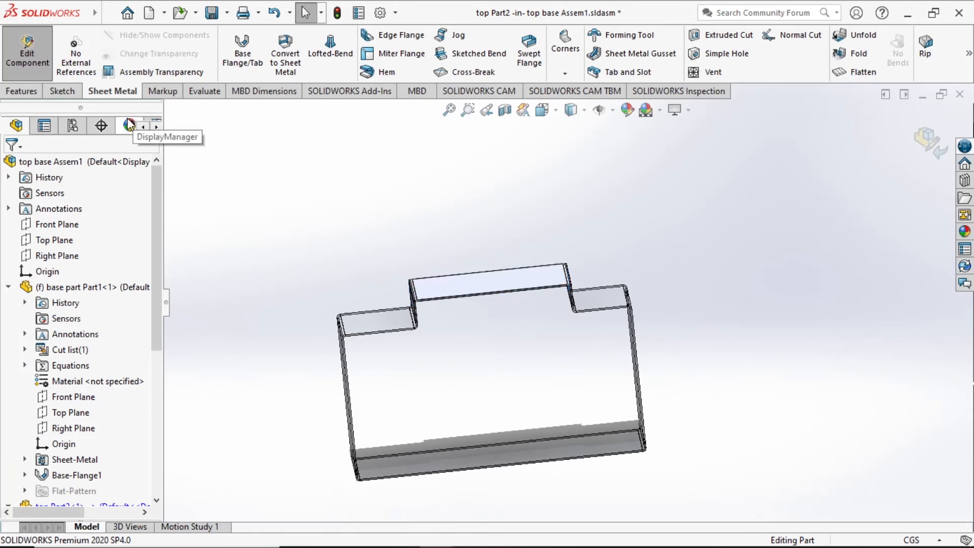
pyautogui.click(212, 12)
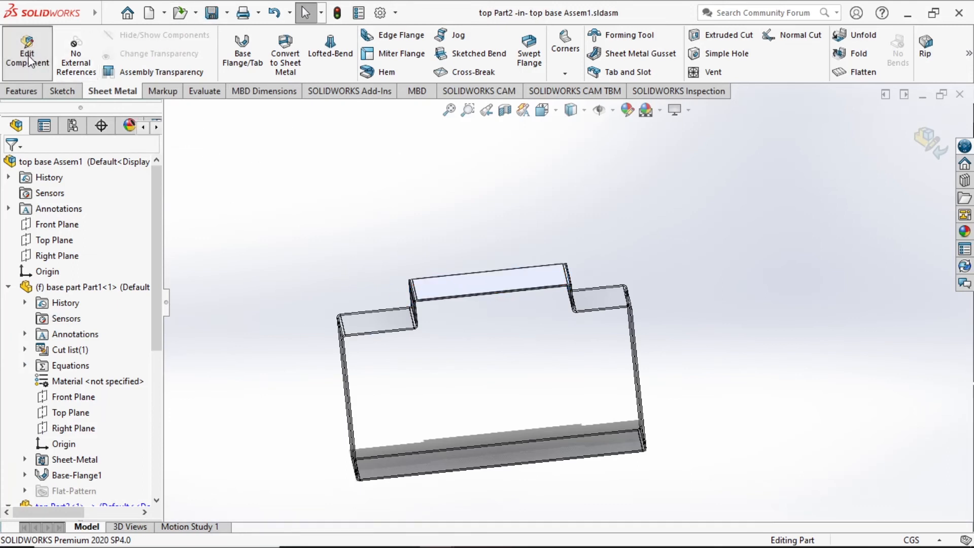
pyautogui.click(28, 58)
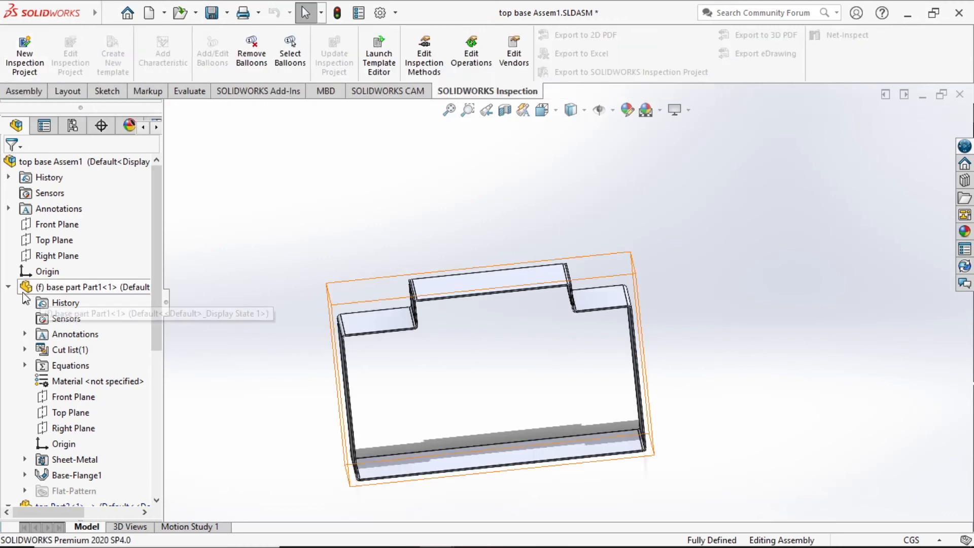
# Step: Edit the base part in the context of the assembly and open the sketch of its base flange
pyautogui.click(47, 272)
pyautogui.click(101, 287)
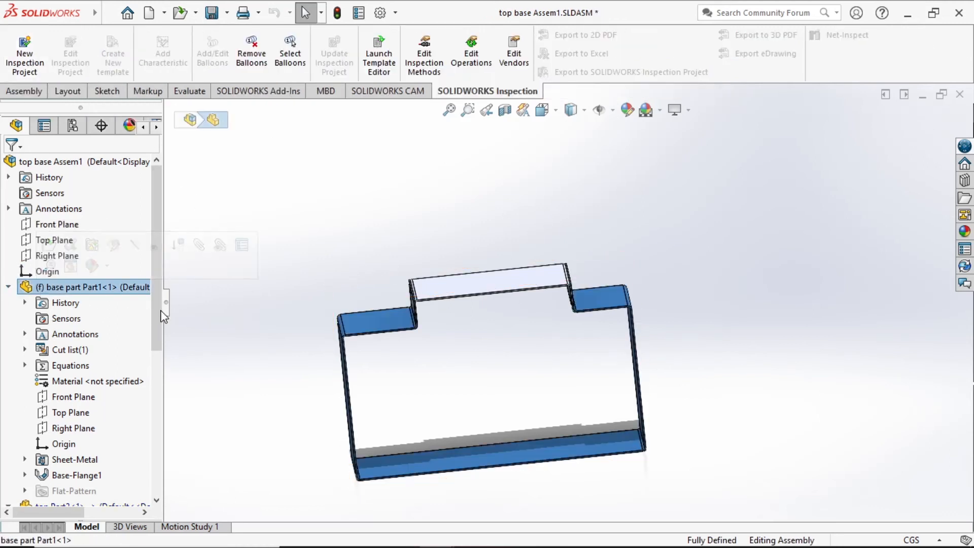
pyautogui.click(269, 267)
pyautogui.click(55, 287)
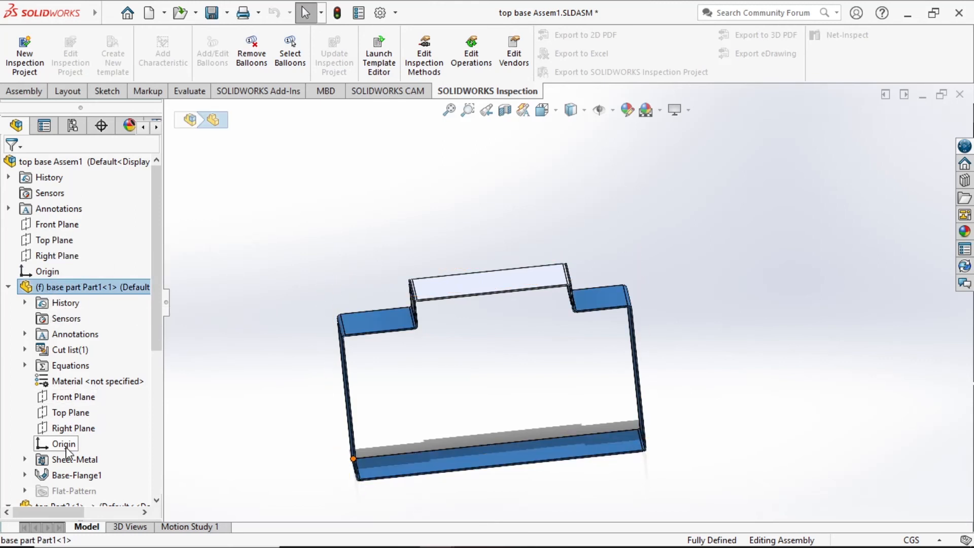
pyautogui.rightClick(64, 287)
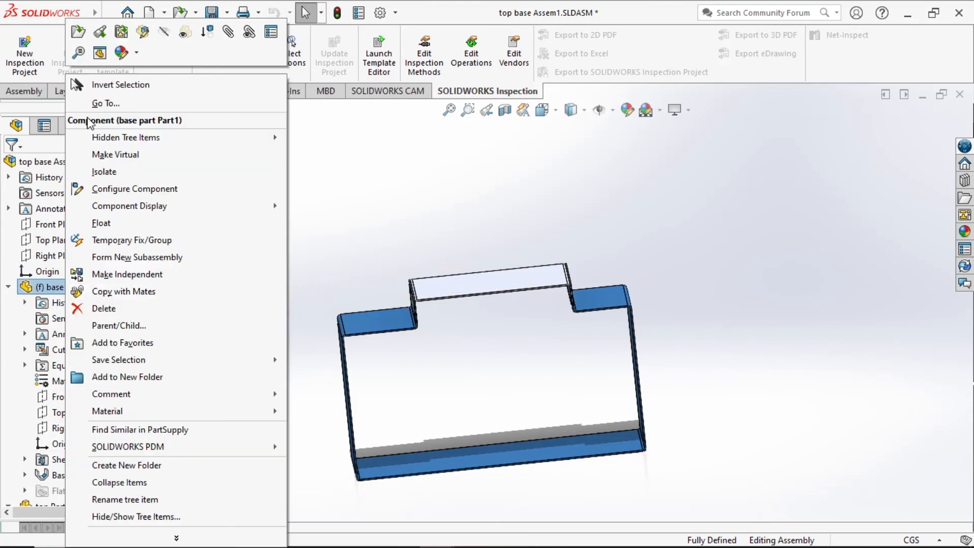
pyautogui.click(144, 37)
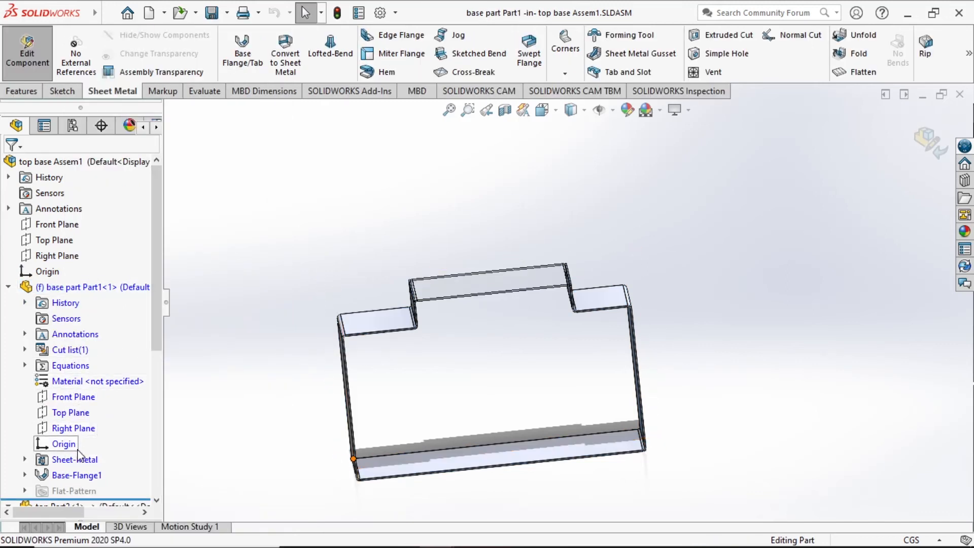
pyautogui.scroll(-1, 76, 446)
pyautogui.click(25, 428)
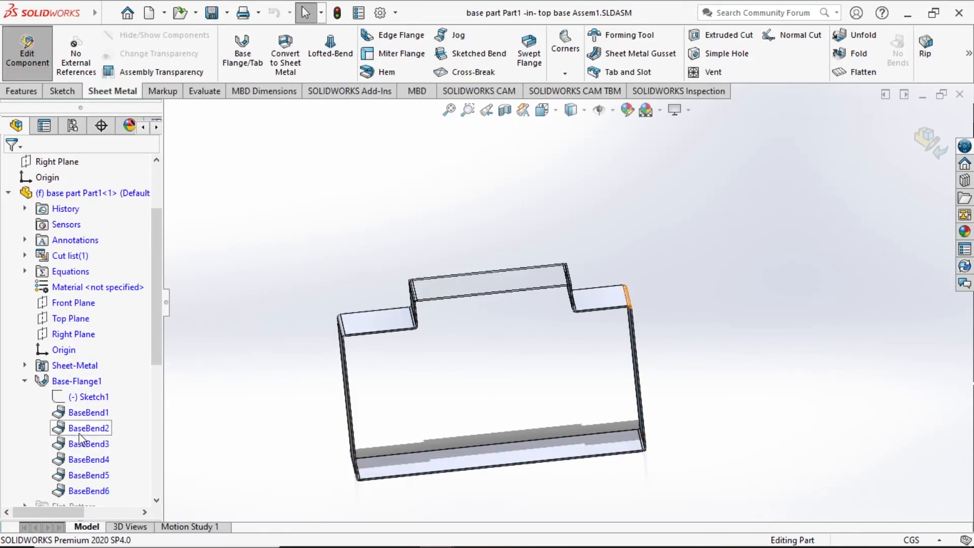
pyautogui.click(90, 400)
pyautogui.scroll(3, 542, 403)
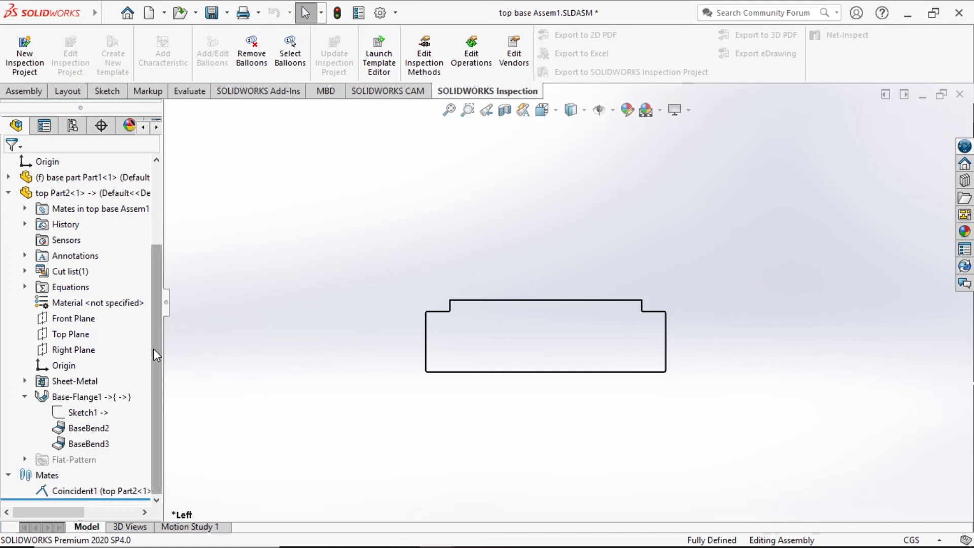
# Step: Rebuild the assembly and check the top part's fit over the base part from several angles
pyautogui.click(337, 14)
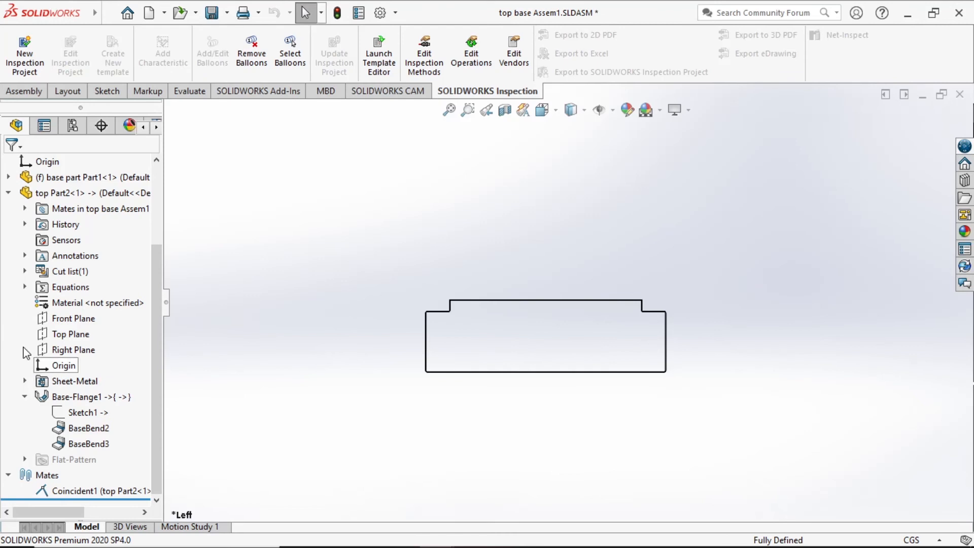
pyautogui.scroll(3, 65, 252)
pyautogui.click(59, 162)
pyautogui.moveTo(351, 348); pyautogui.dragTo(386, 365, button='middle')
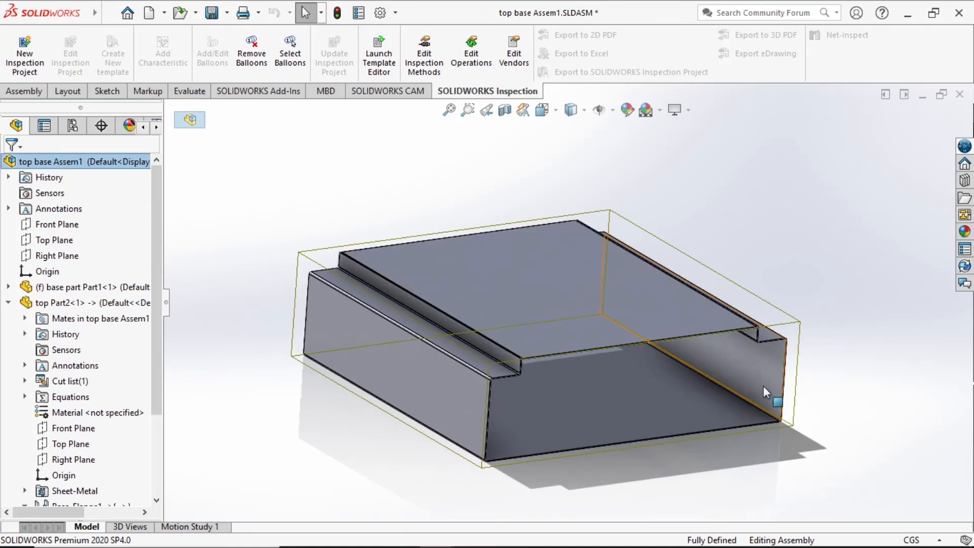
pyautogui.moveTo(820, 389); pyautogui.dragTo(471, 320, button='middle')
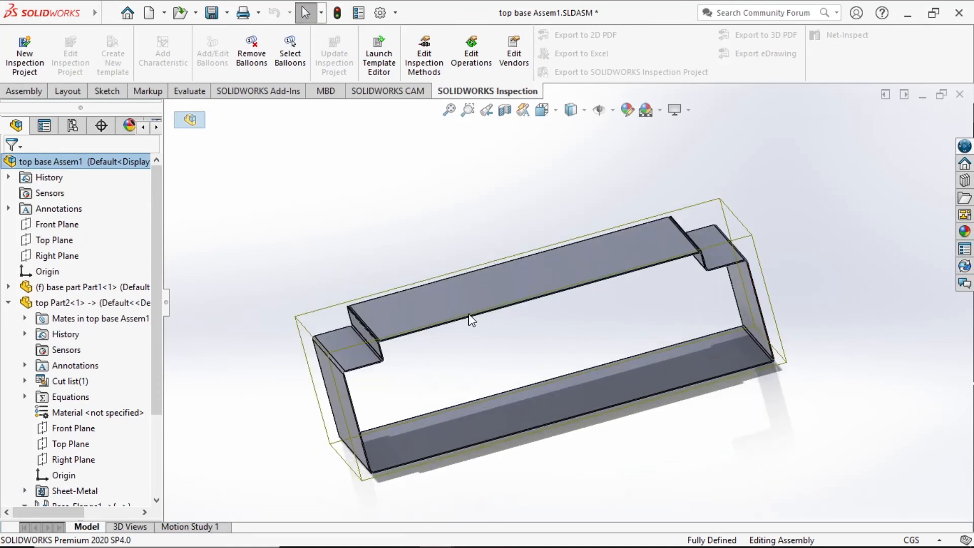
# Step: Reopen the base part's base flange sketch for editing from within the assembly
pyautogui.click(254, 191)
pyautogui.click(8, 302)
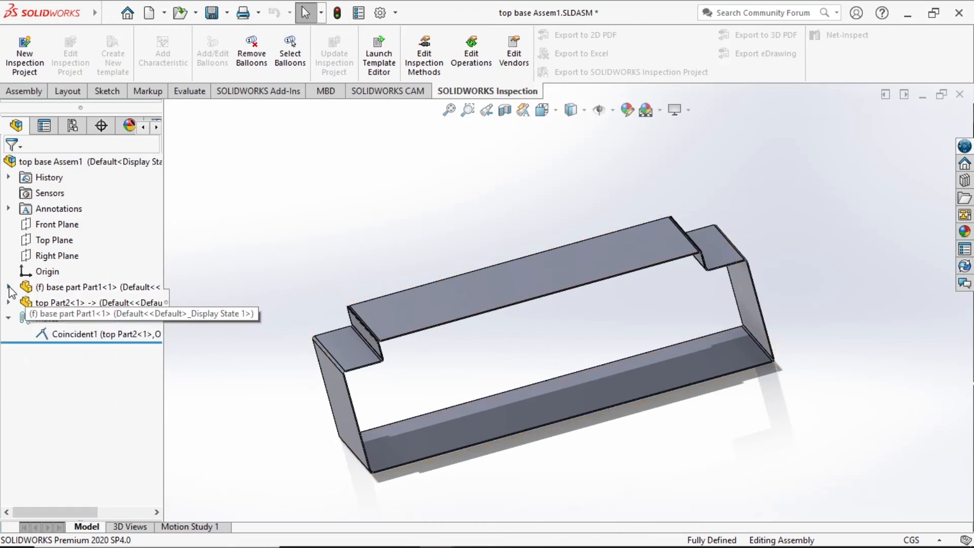
pyautogui.click(8, 287)
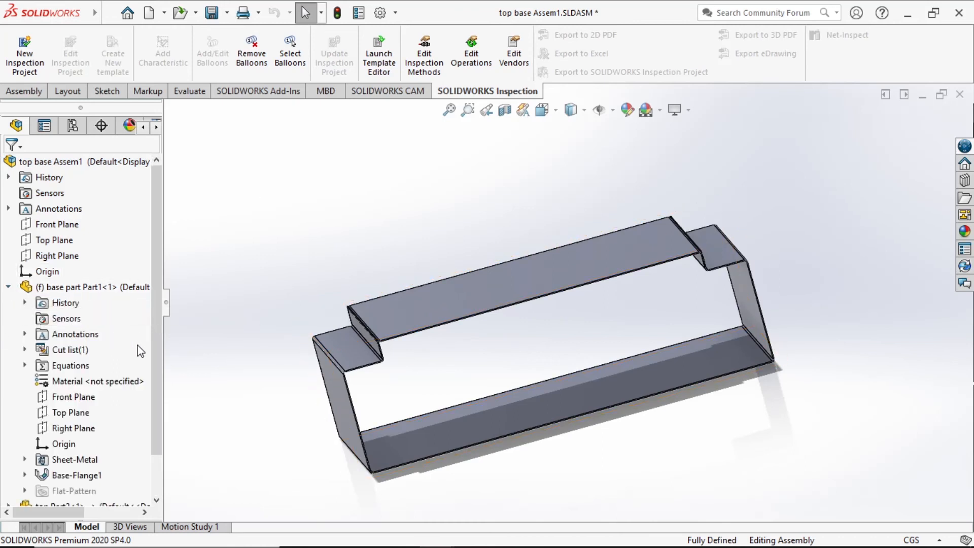
pyautogui.scroll(-1, 147, 365)
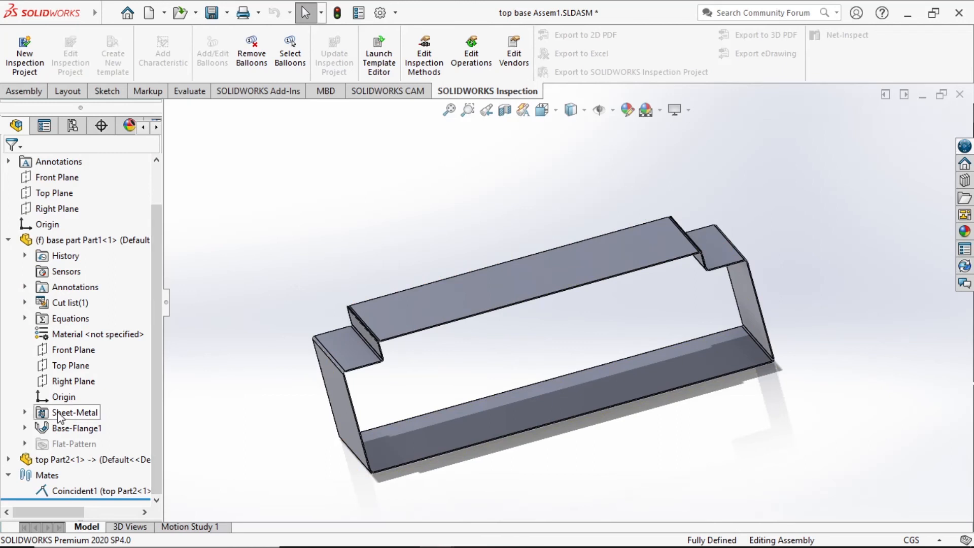
pyautogui.click(25, 428)
pyautogui.scroll(-2, 63, 429)
pyautogui.click(87, 350)
pyautogui.click(100, 304)
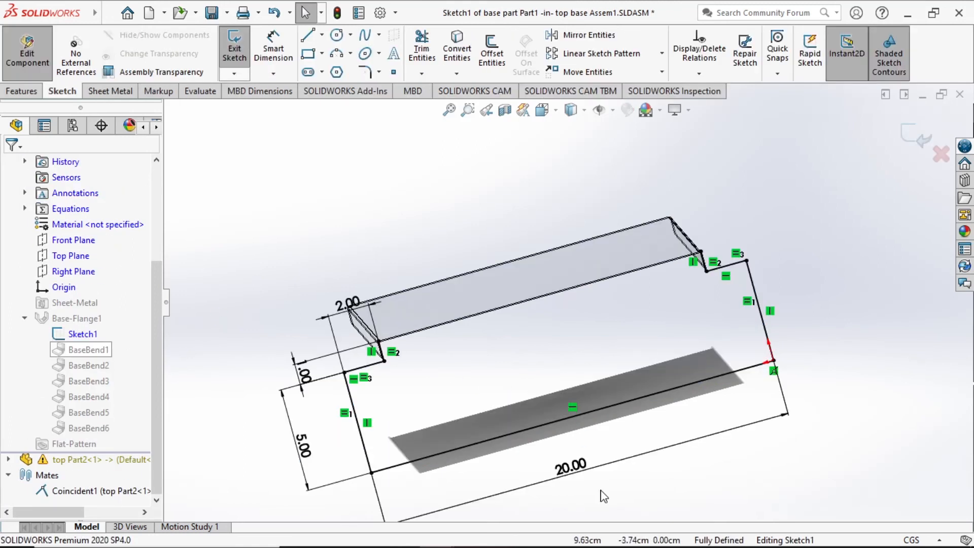
# Step: Set the length of the base profile's bottom line to 10 cm
pyautogui.doubleClick(590, 455)
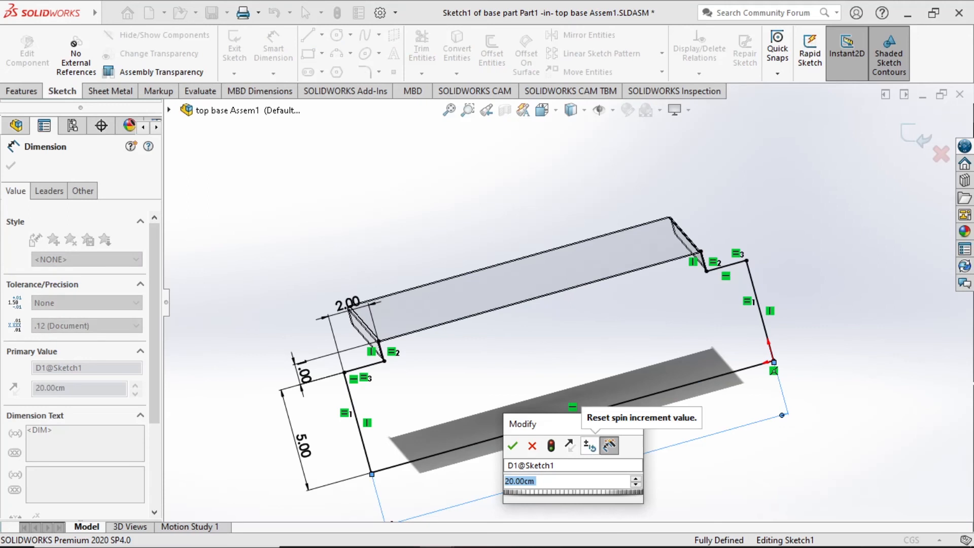
pyautogui.write('10')
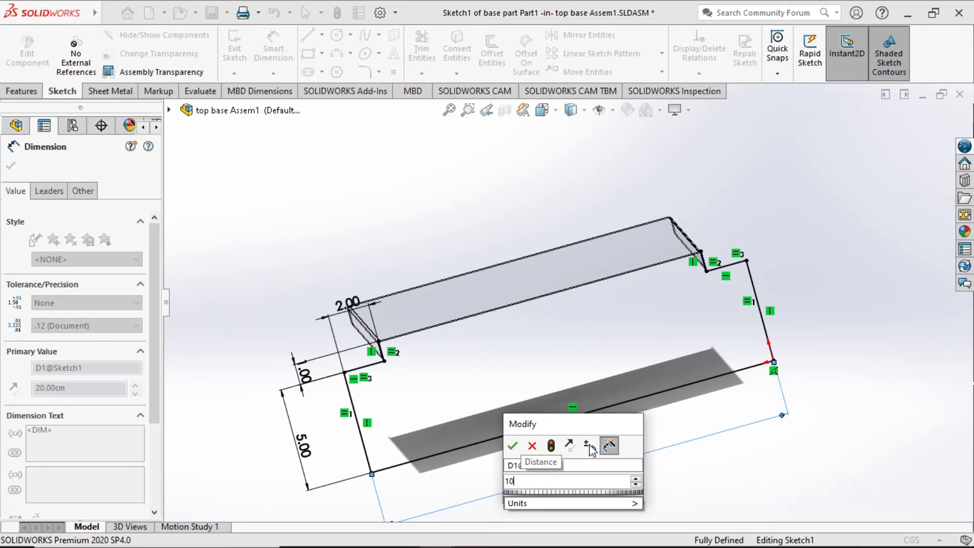
pyautogui.click(512, 447)
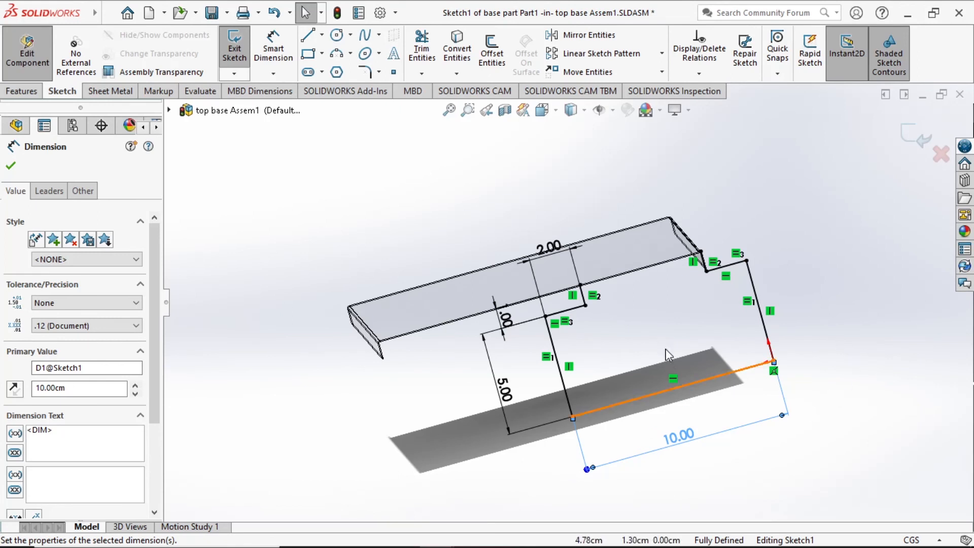
pyautogui.click(10, 165)
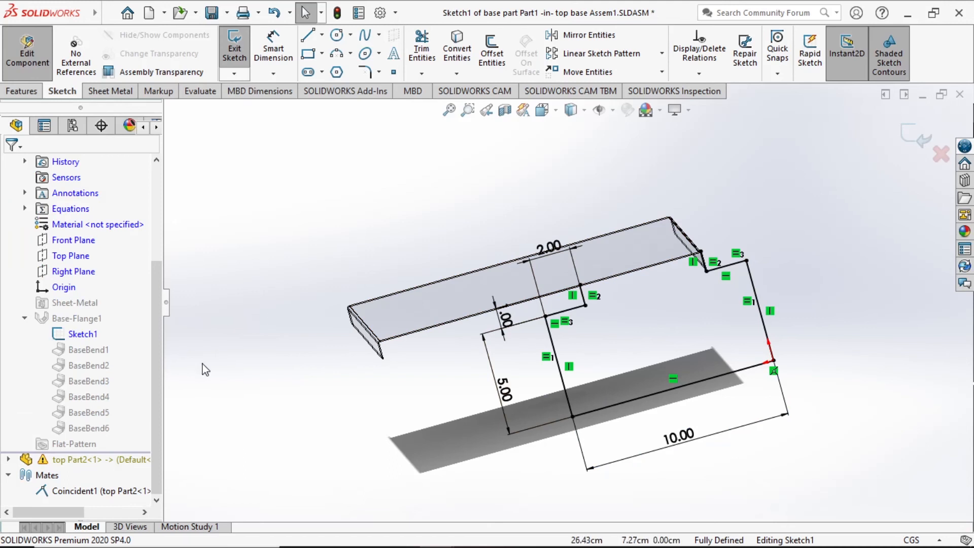
# Step: Rebuild the model with the edited base sketch, dismiss the rebuild report and inspect where the top part meets the base lip
pyautogui.click(337, 13)
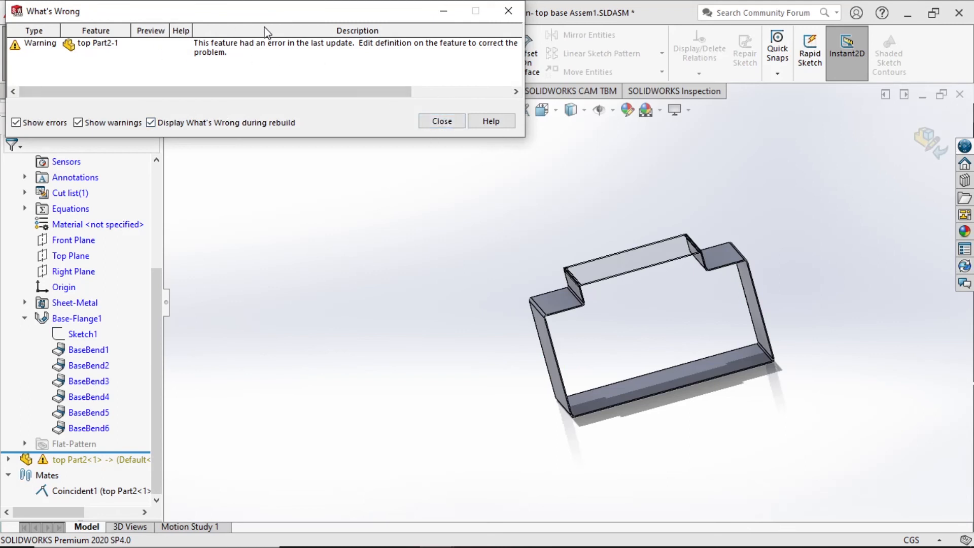
pyautogui.click(440, 121)
pyautogui.scroll(-2, 655, 320)
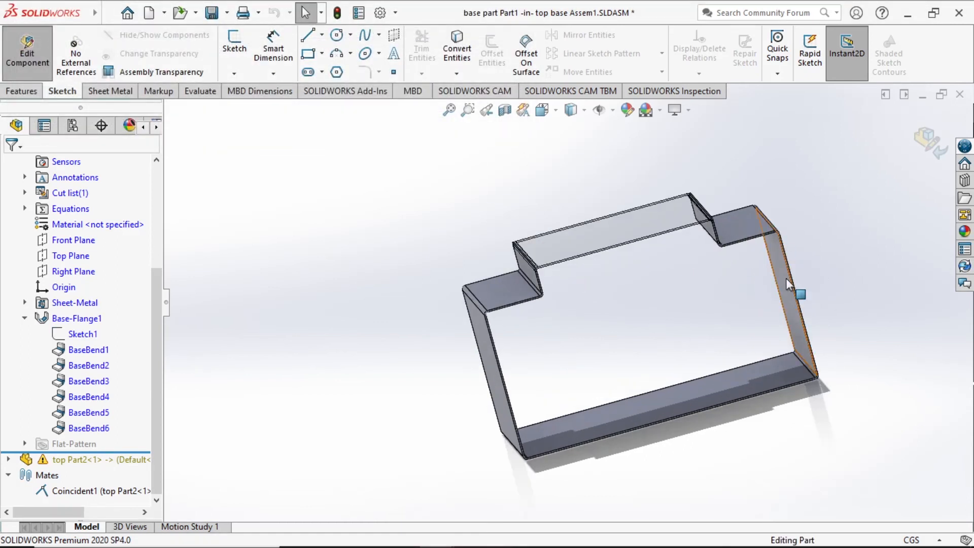
pyautogui.scroll(-3, 548, 304)
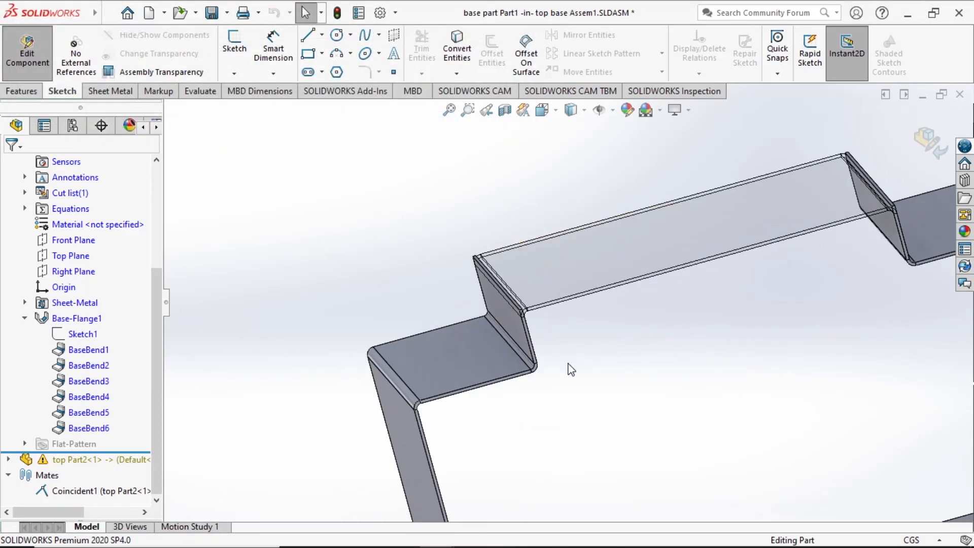
# Step: Examine both ends of the top part edge-on where its sheet meets the base part's lips
pyautogui.moveTo(595, 363); pyautogui.dragTo(617, 360, button='middle')
pyautogui.scroll(-2, 521, 301)
pyautogui.moveTo(363, 335)
pyautogui.mouseDown(button='middle')
pyautogui.moveTo(389, 337)
pyautogui.moveTo(382, 331)
pyautogui.mouseUp(button='middle')
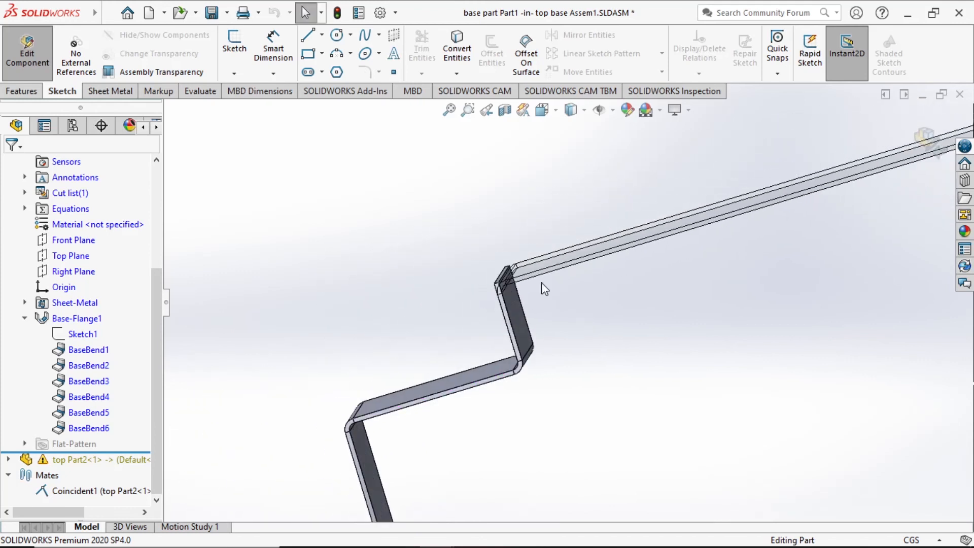
pyautogui.scroll(3, 565, 305)
pyautogui.scroll(-3, 697, 281)
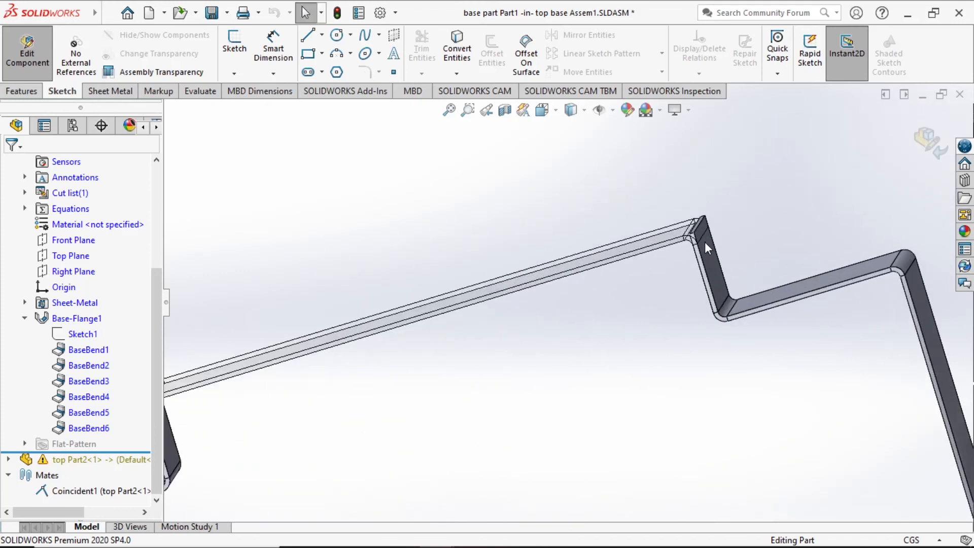
pyautogui.scroll(-1, 704, 242)
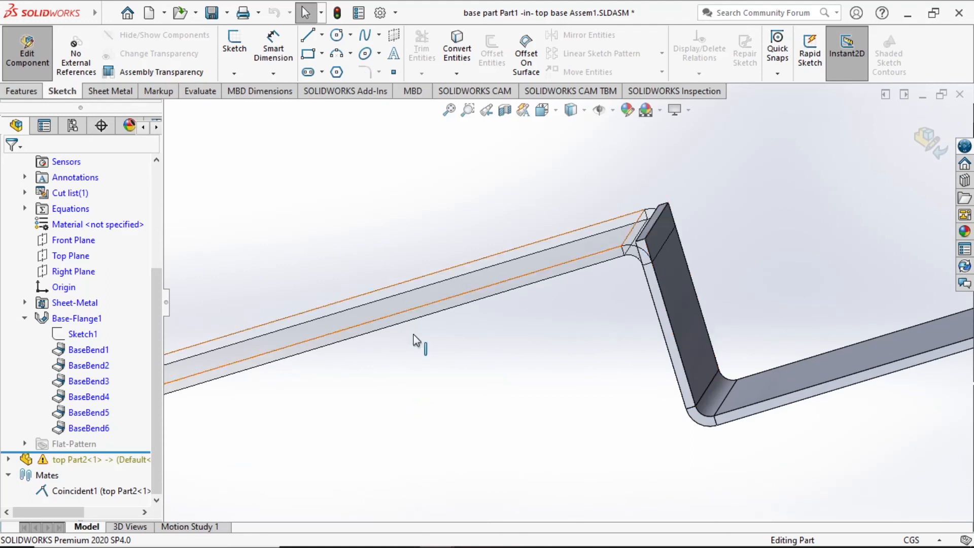
pyautogui.scroll(2, 566, 302)
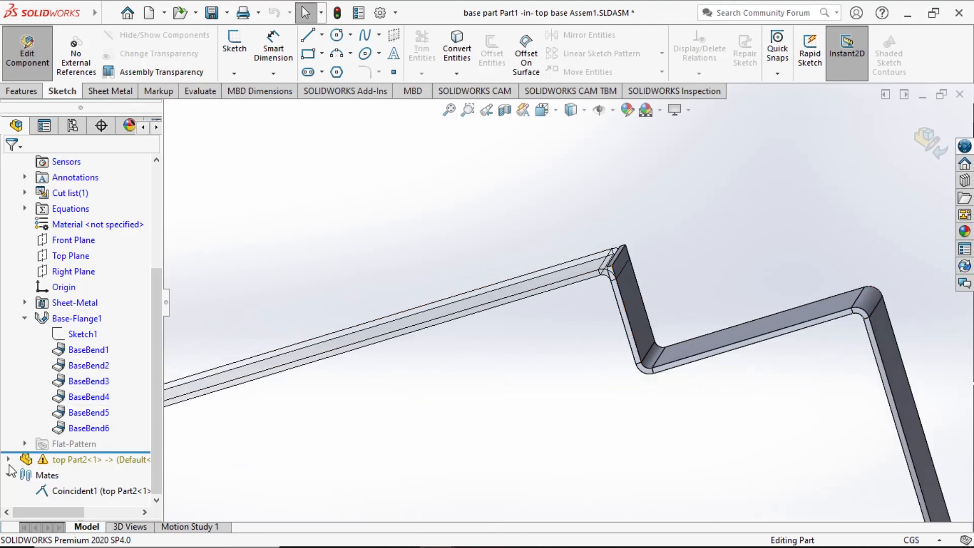
# Step: Finish editing the base part and start editing the top part in the context of the assembly
pyautogui.click(9, 460)
pyautogui.scroll(5, 106, 302)
pyautogui.click(27, 54)
pyautogui.scroll(-2, 113, 334)
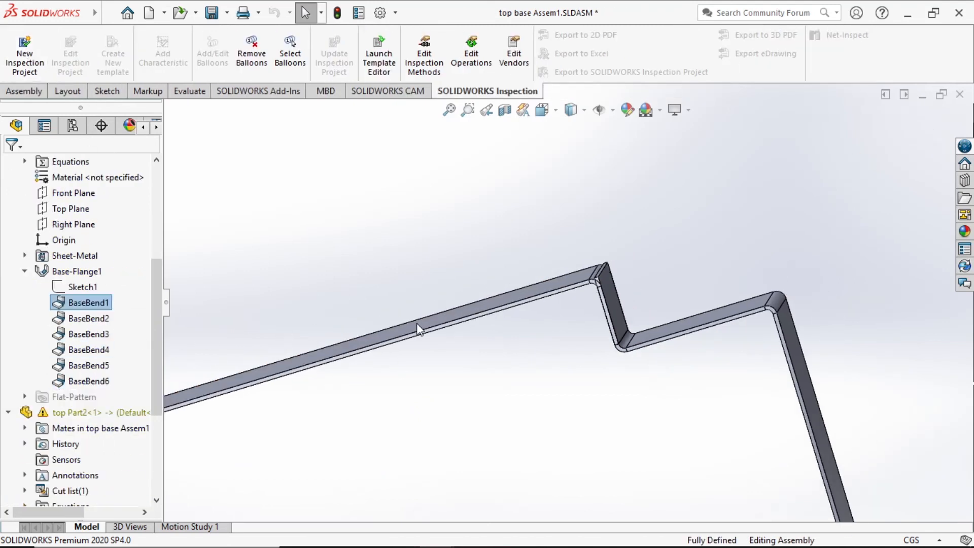
pyautogui.scroll(1, 417, 328)
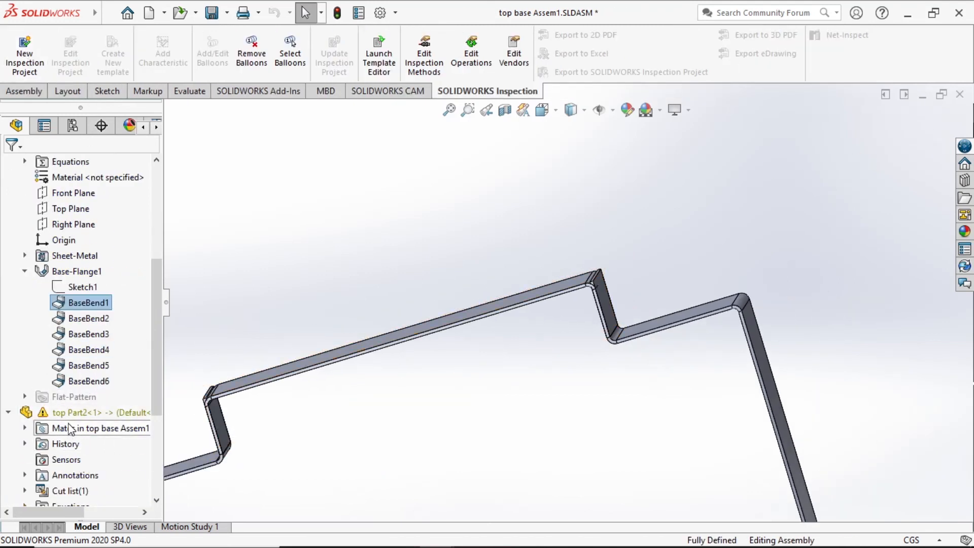
pyautogui.click(87, 415)
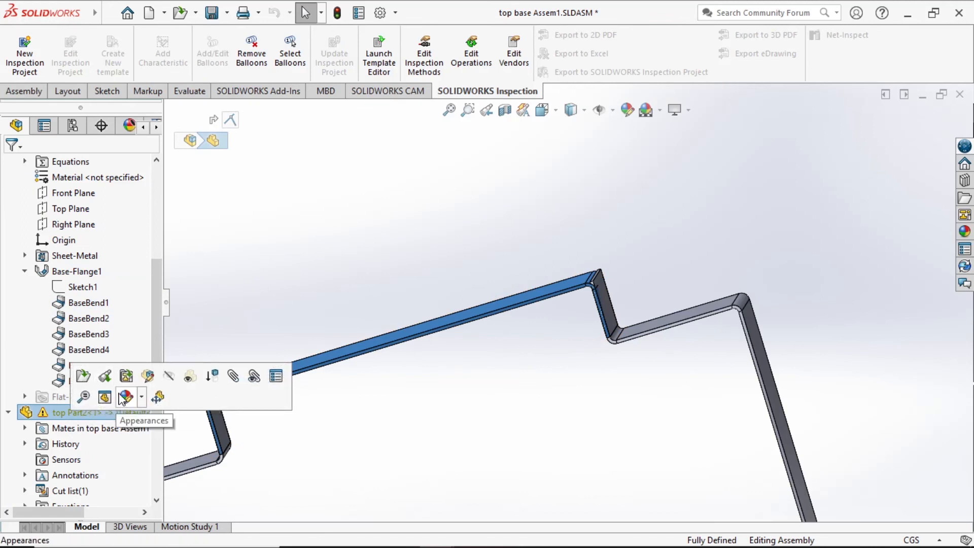
pyautogui.click(148, 376)
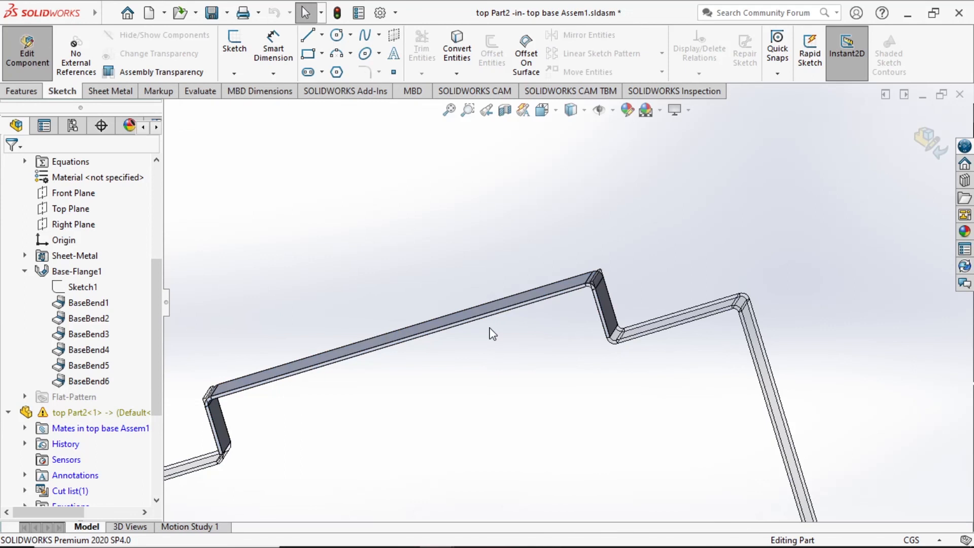
# Step: Open the definition of the top part's base flange feature for editing
pyautogui.scroll(-4, 38, 471)
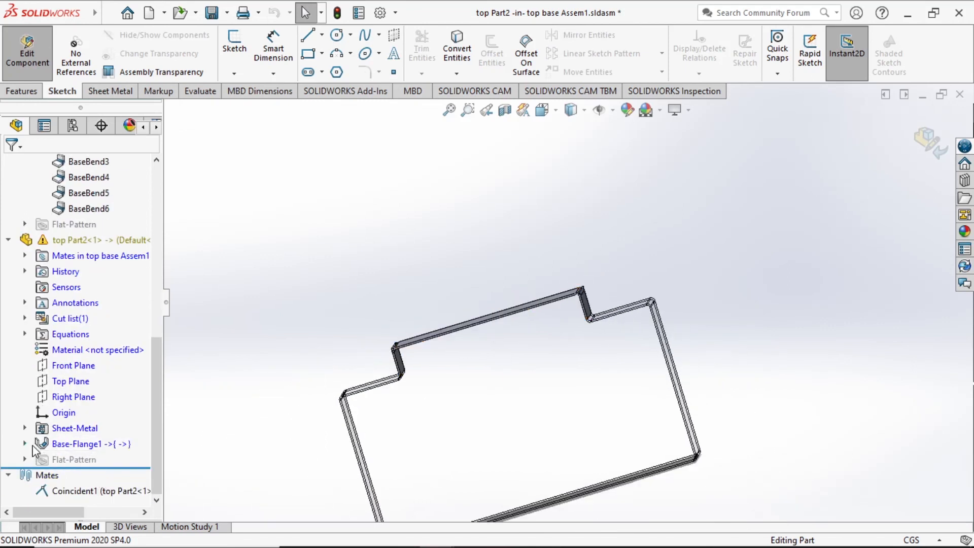
pyautogui.click(25, 443)
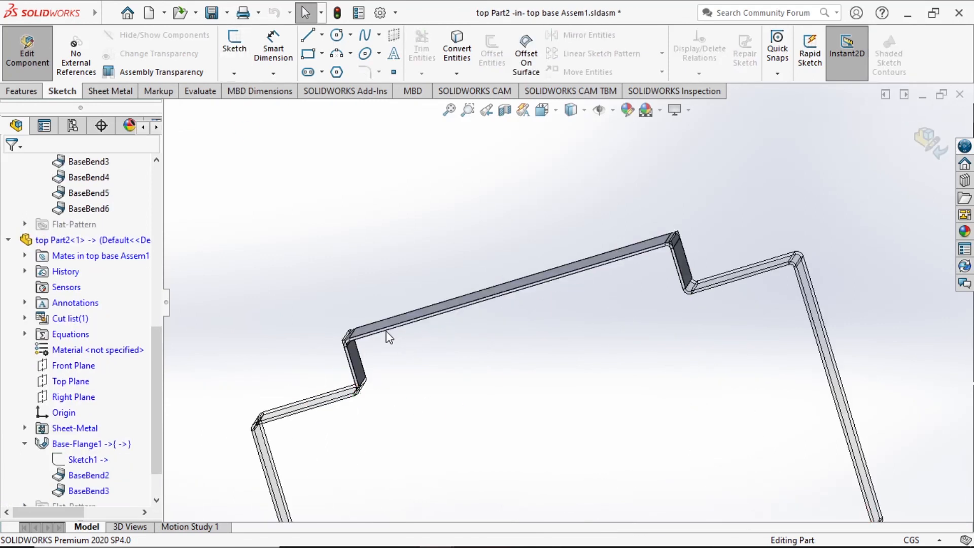
pyautogui.scroll(-1, 373, 349)
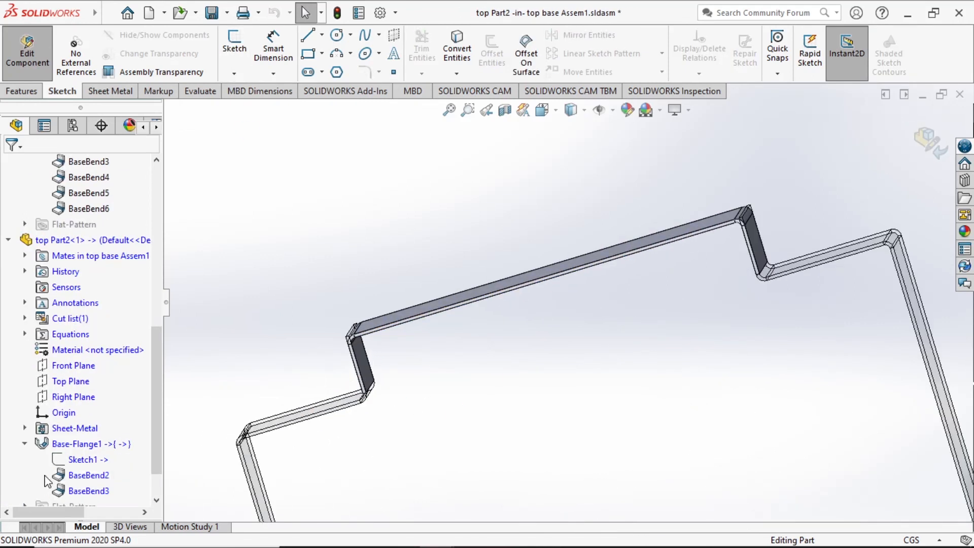
pyautogui.scroll(-1, 47, 480)
pyautogui.click(109, 412)
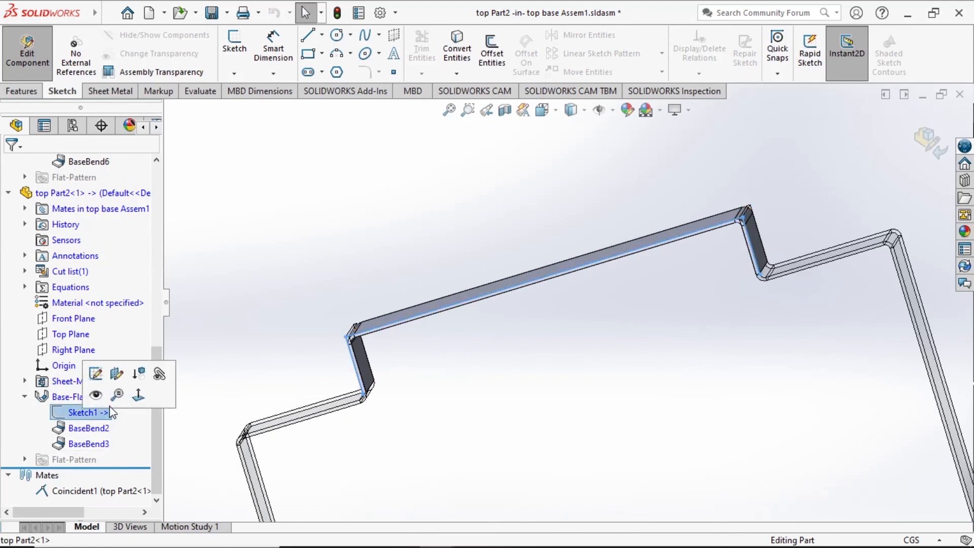
pyautogui.click(84, 396)
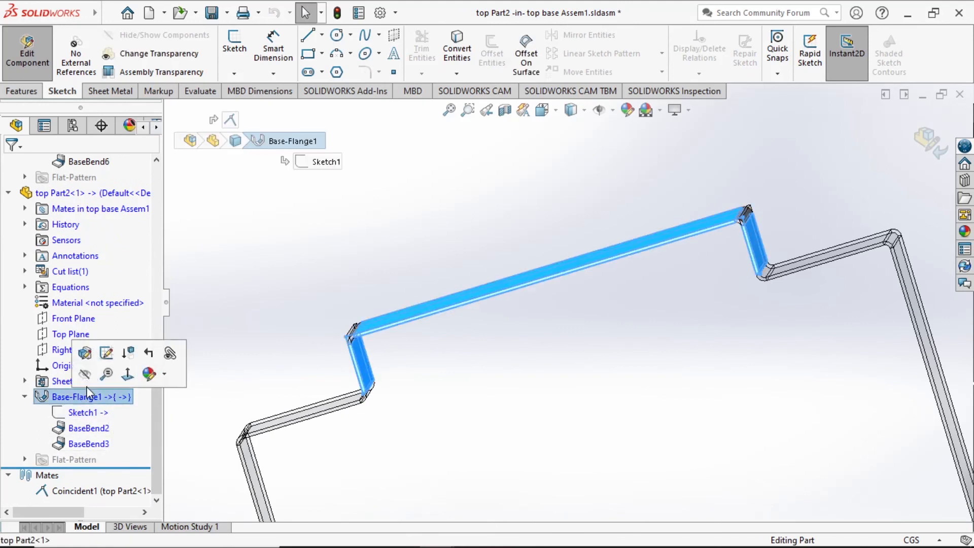
pyautogui.click(95, 358)
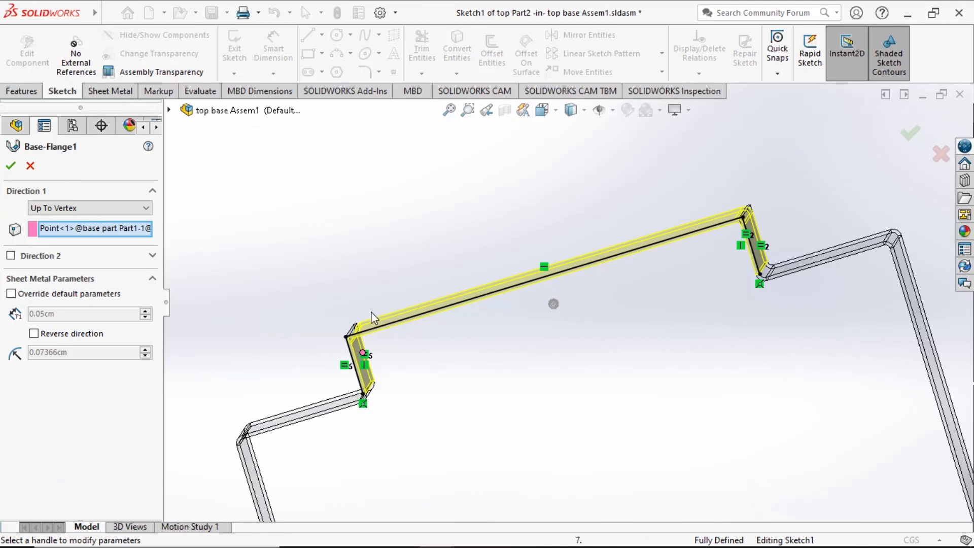
# Step: Reverse the sheet thickness direction of the top part's base flange
pyautogui.moveTo(446, 393); pyautogui.dragTo(397, 378, button='middle')
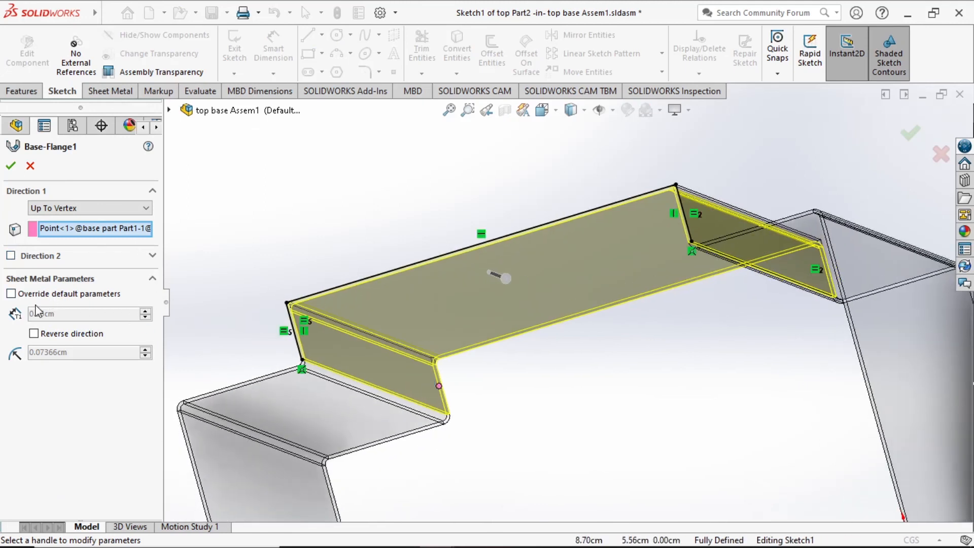
pyautogui.click(153, 256)
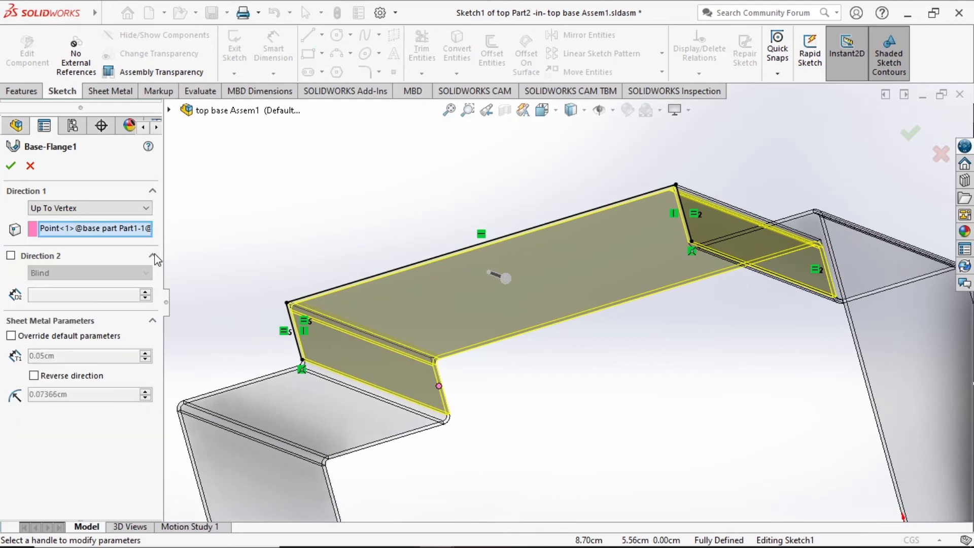
pyautogui.click(152, 256)
pyautogui.click(34, 333)
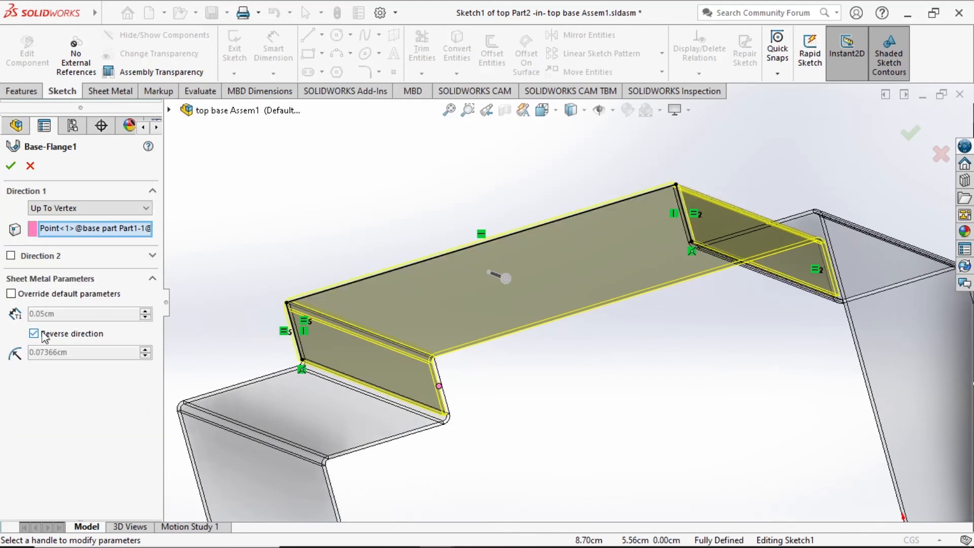
# Step: Check the flange preview against the base part's bends from several angles and accept the feature edit
pyautogui.moveTo(539, 374)
pyautogui.mouseDown(button='middle')
pyautogui.moveTo(527, 374)
pyautogui.moveTo(569, 348)
pyautogui.mouseUp(button='middle')
pyautogui.scroll(-3, 651, 329)
pyautogui.moveTo(651, 330); pyautogui.dragTo(558, 394, button='middle')
pyautogui.scroll(-4, 764, 308)
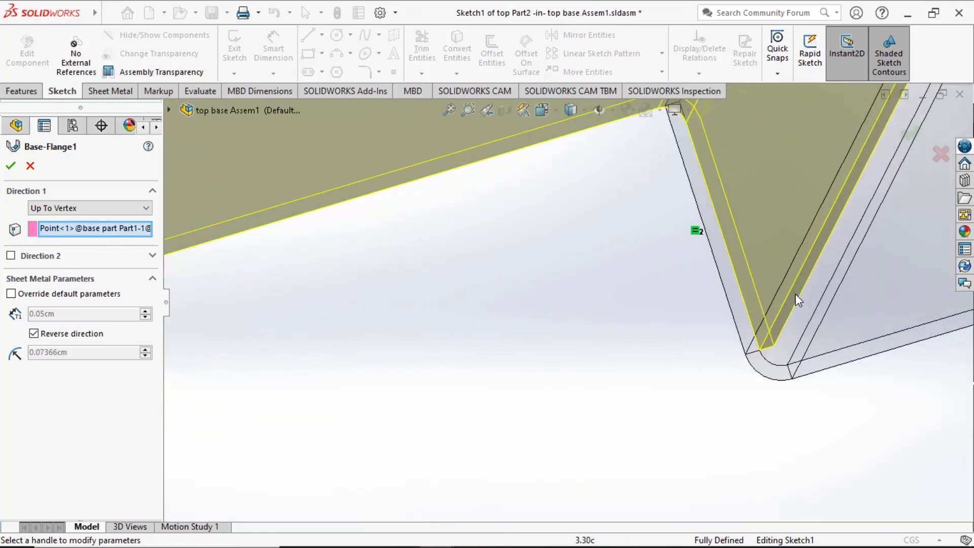
pyautogui.scroll(1, 648, 206)
pyautogui.scroll(2, 599, 139)
pyautogui.moveTo(598, 139); pyautogui.dragTo(456, 333, button='middle')
pyautogui.scroll(-5, 458, 339)
pyautogui.scroll(6, 461, 339)
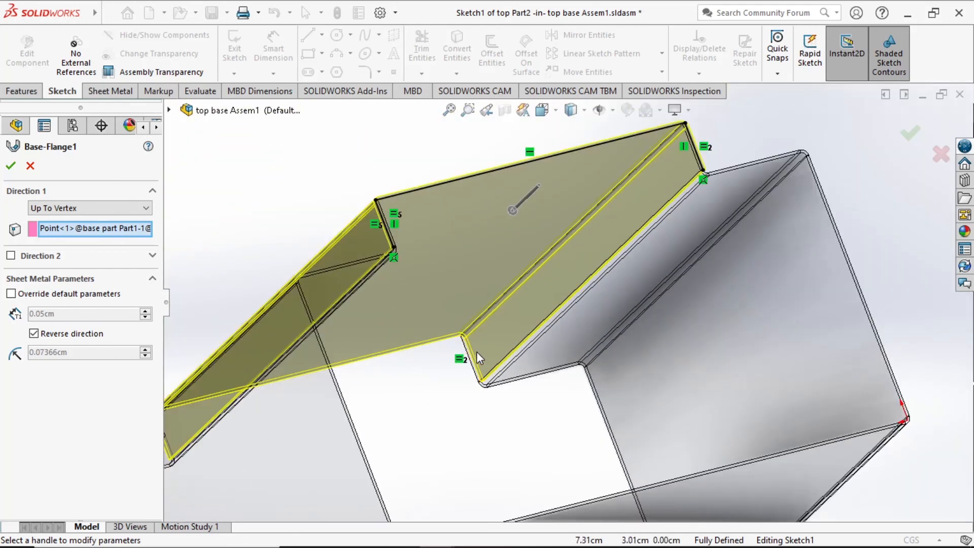
pyautogui.click(11, 166)
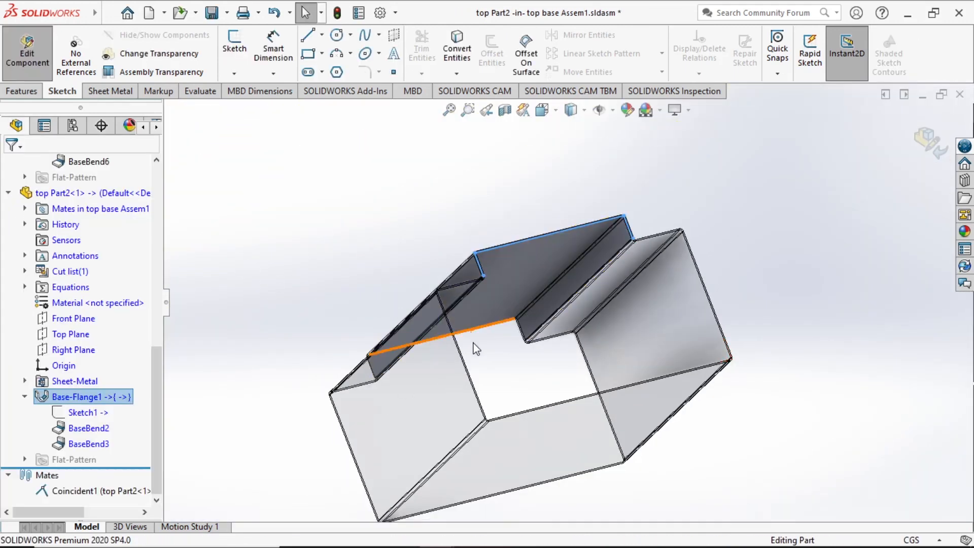
# Step: Show the assembly in the Left view and examine the top part's fit at the base's upper corner
pyautogui.press('space')
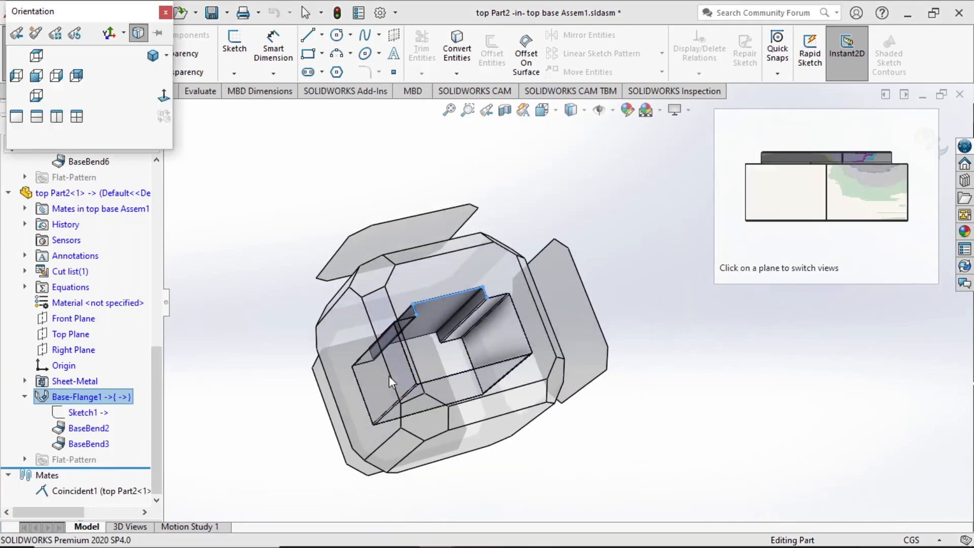
pyautogui.click(388, 375)
pyautogui.click(584, 366)
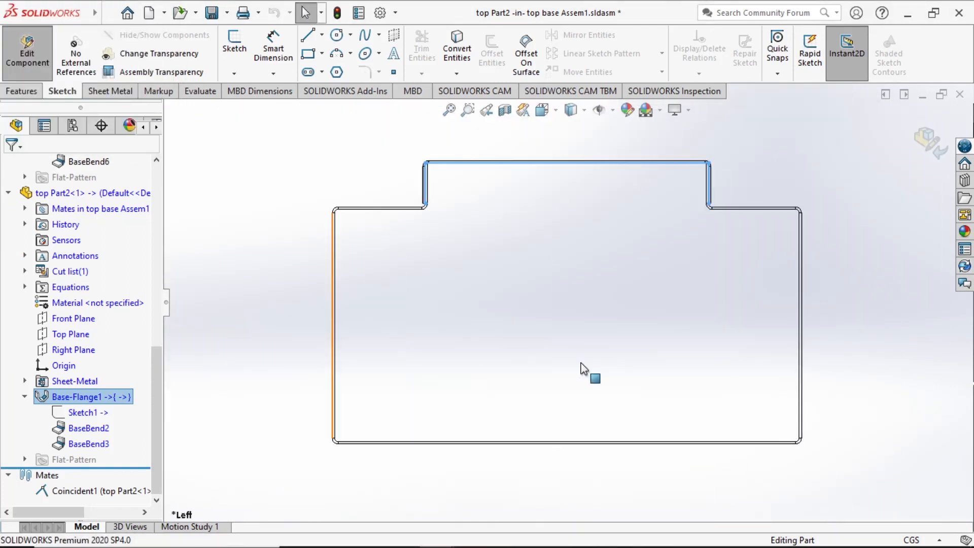
pyautogui.scroll(-3, 441, 206)
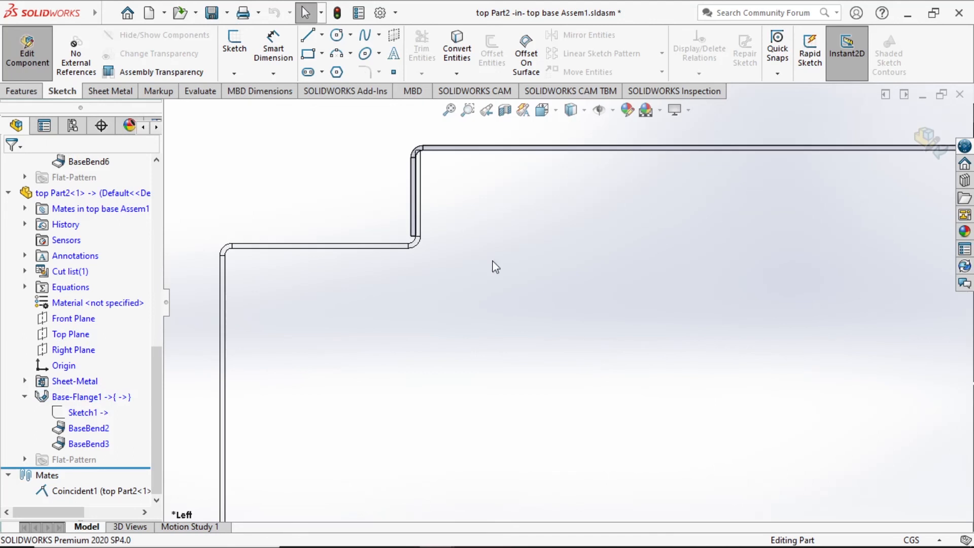
# Step: Collapse the top part in the feature tree and view the whole assembly from an elevated angle
pyautogui.moveTo(157, 395); pyautogui.dragTo(154, 284)
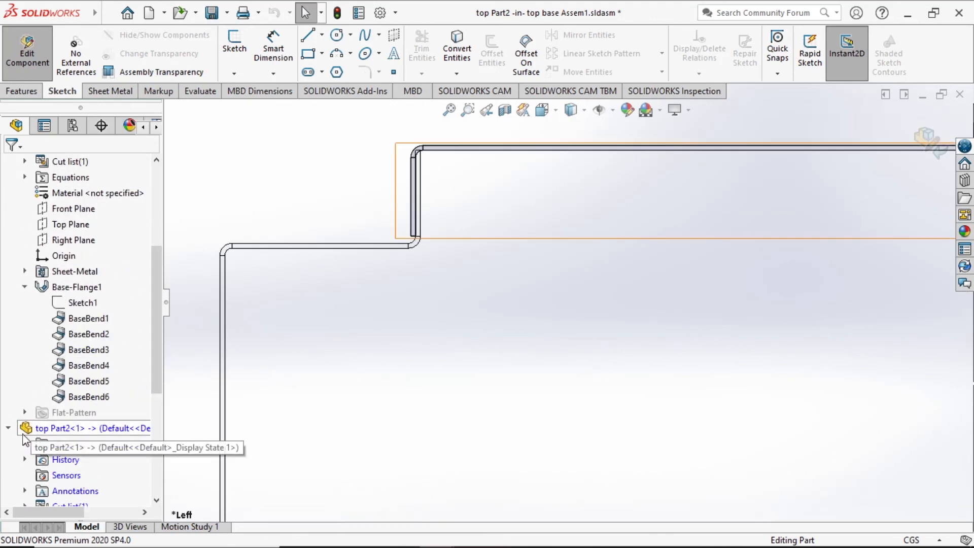
pyautogui.click(8, 428)
pyautogui.scroll(3, 341, 346)
pyautogui.scroll(3, 566, 314)
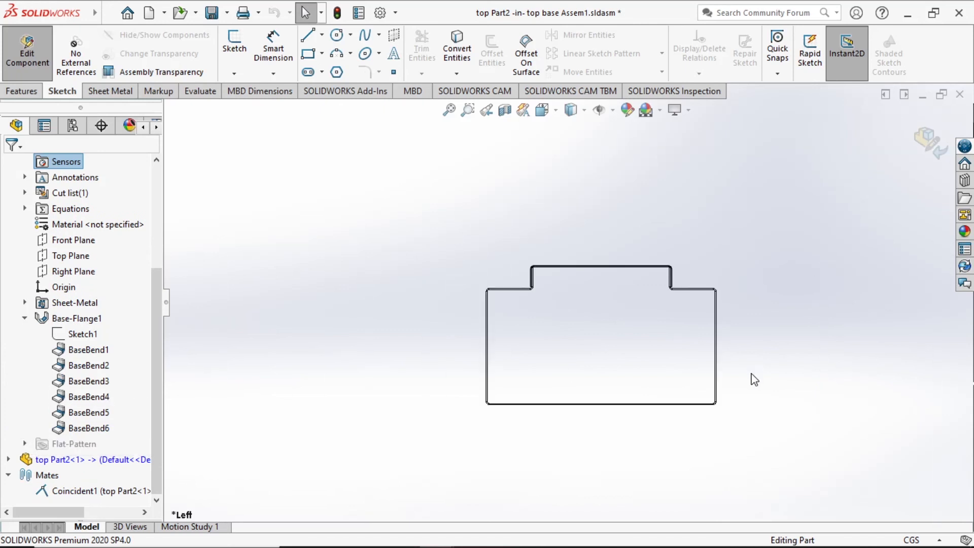
pyautogui.moveTo(779, 378); pyautogui.dragTo(767, 332, button='middle')
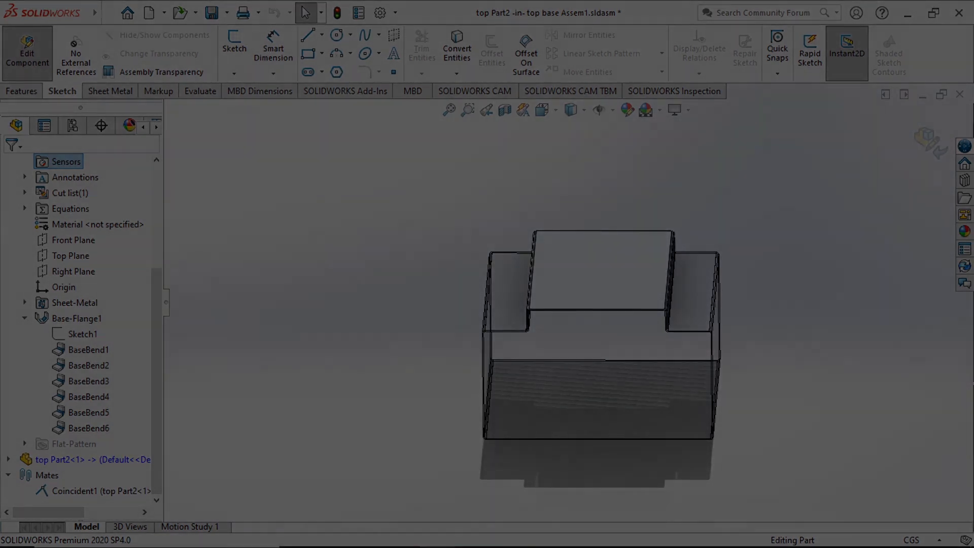
pyautogui.moveTo(365, 534)
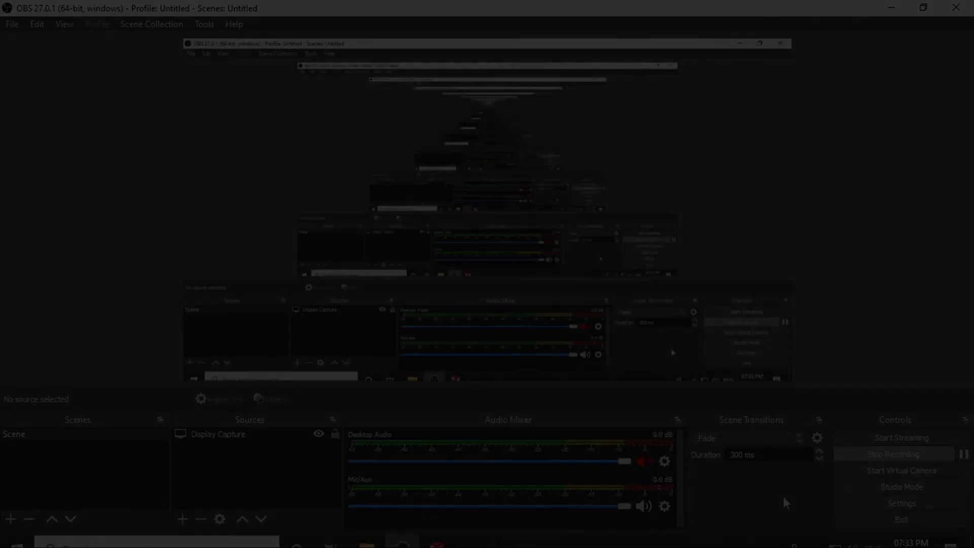